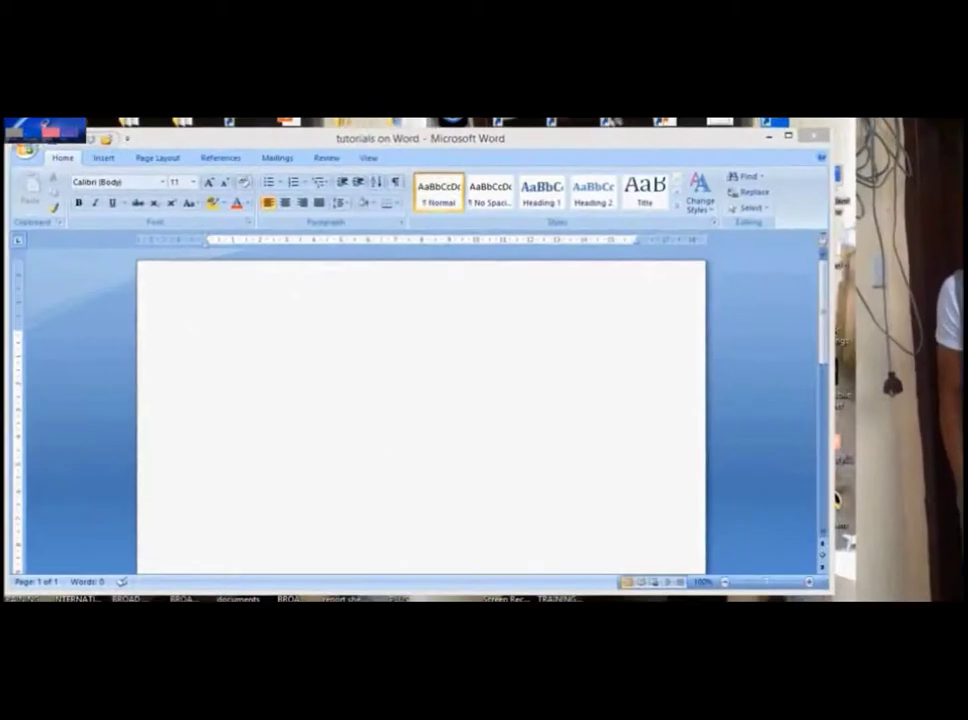
Step: Set the page orientation to Landscape
click(158, 158)
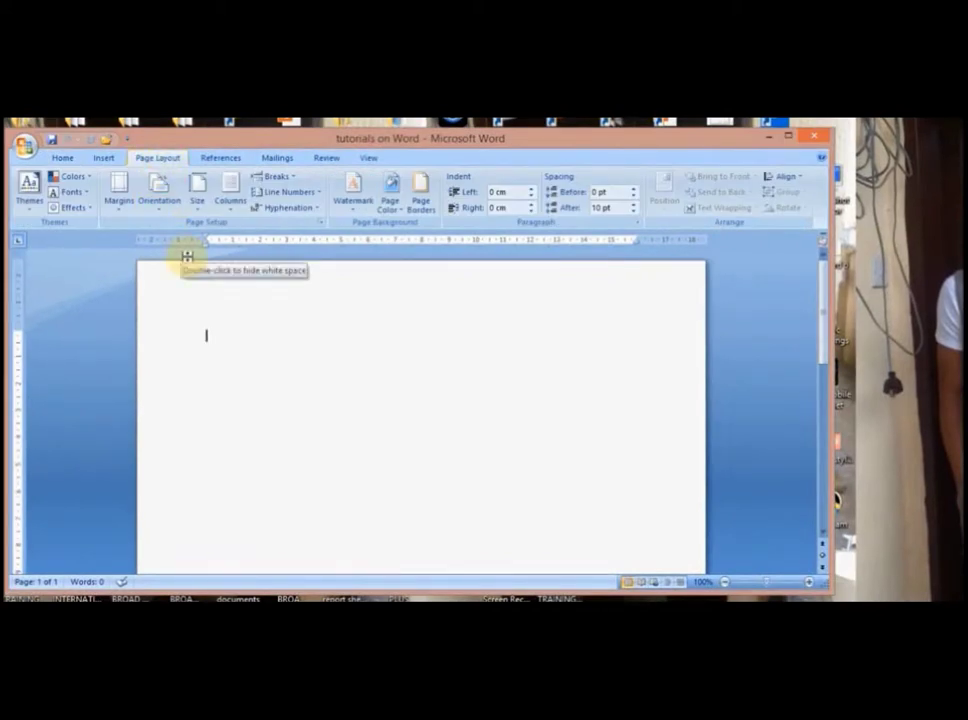
click(160, 206)
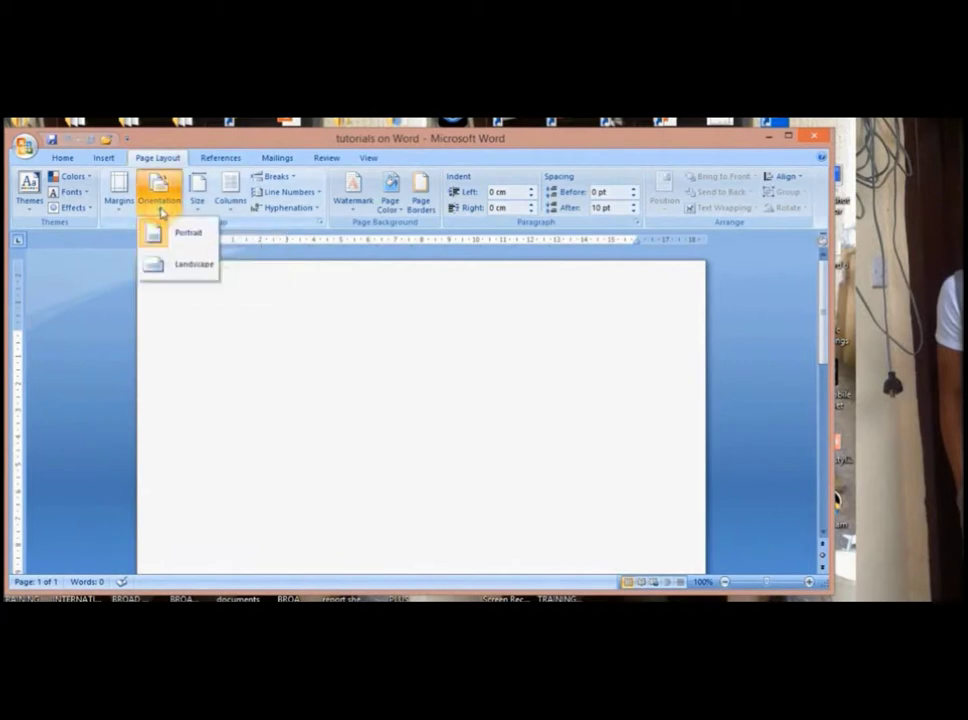
click(188, 263)
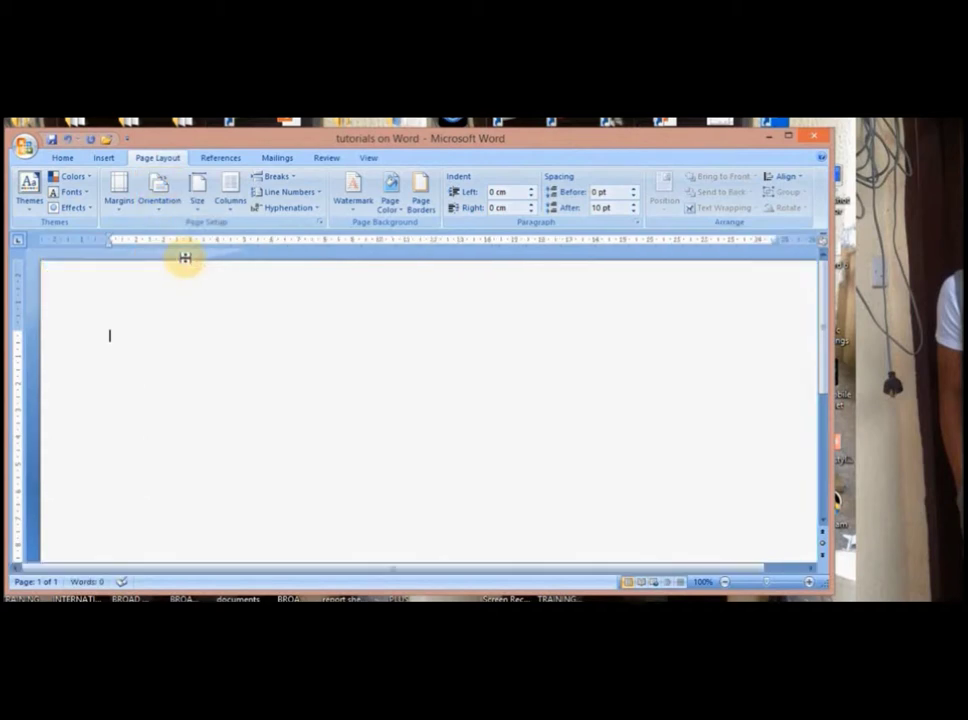
Step: Set the page orientation back to Portrait
click(158, 205)
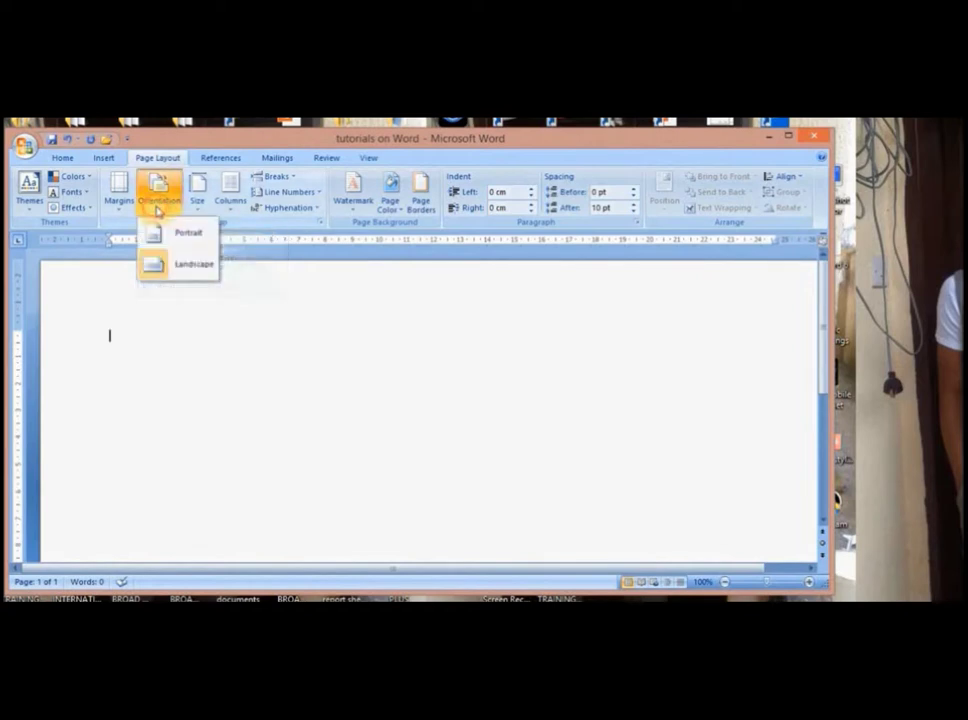
click(177, 234)
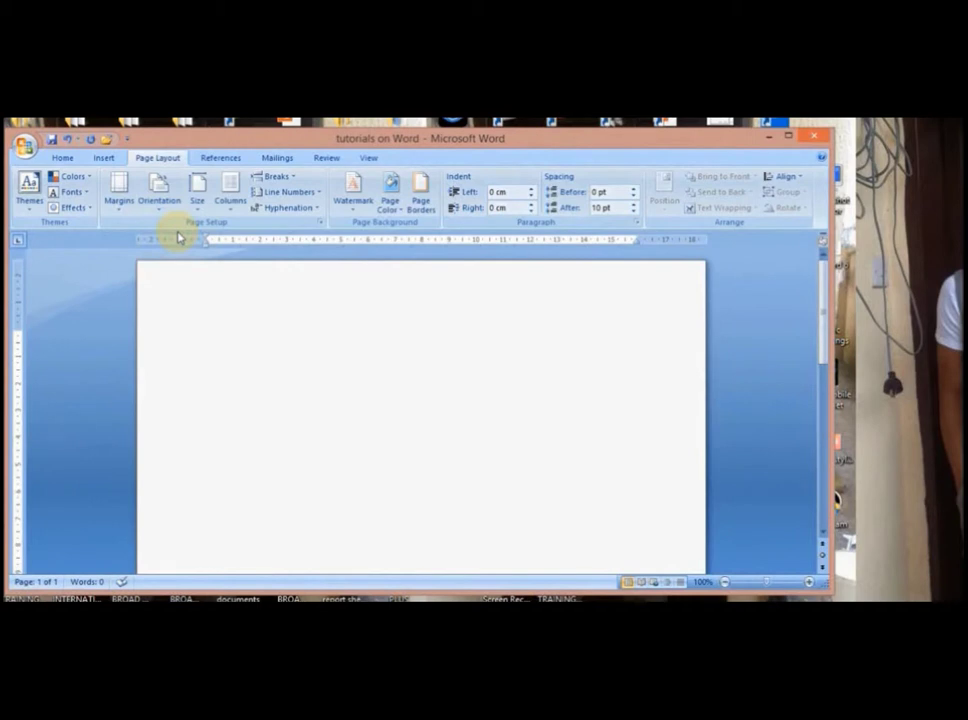
click(120, 212)
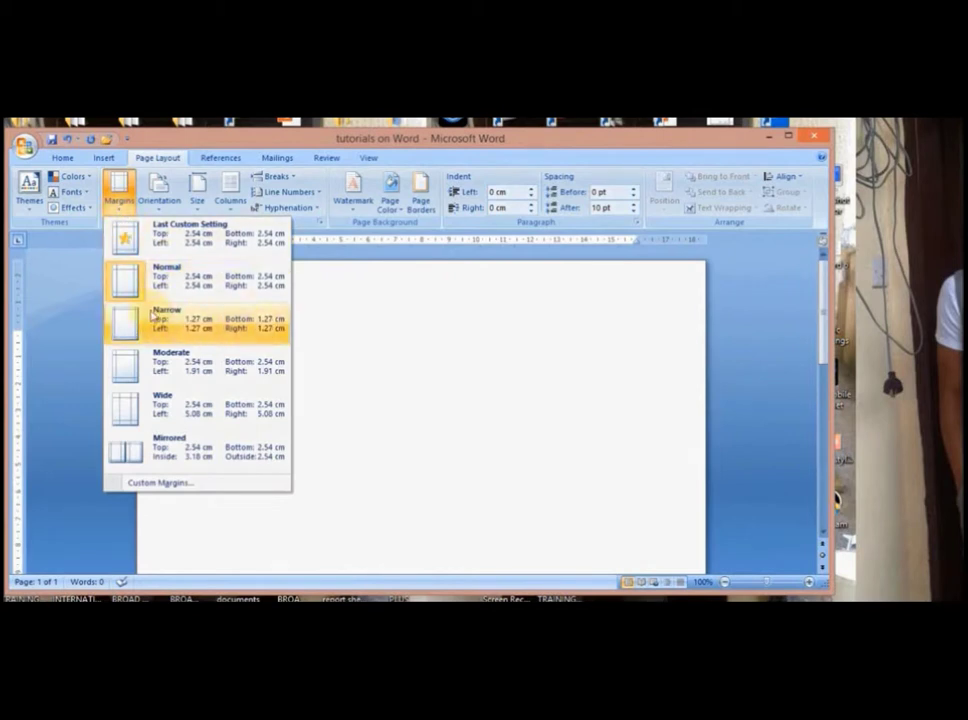
click(357, 382)
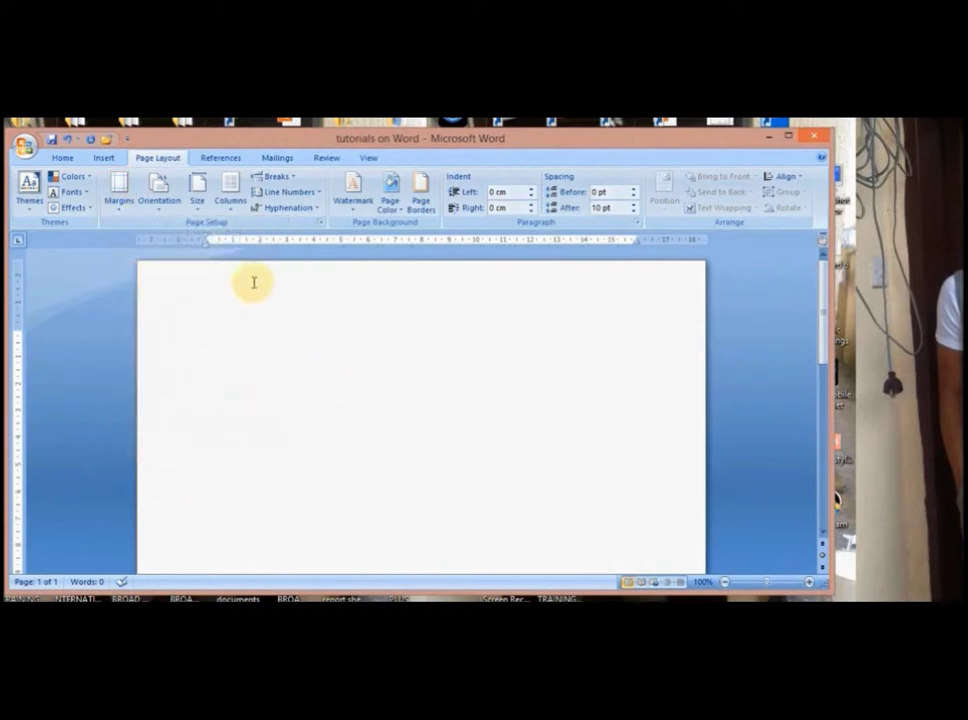
click(197, 196)
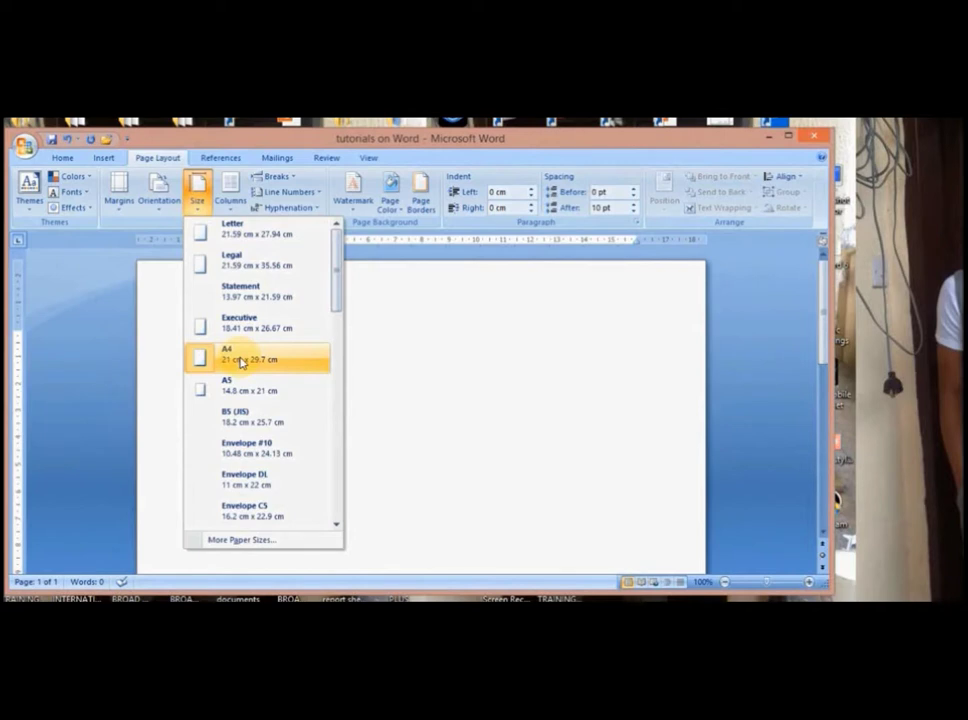
click(399, 381)
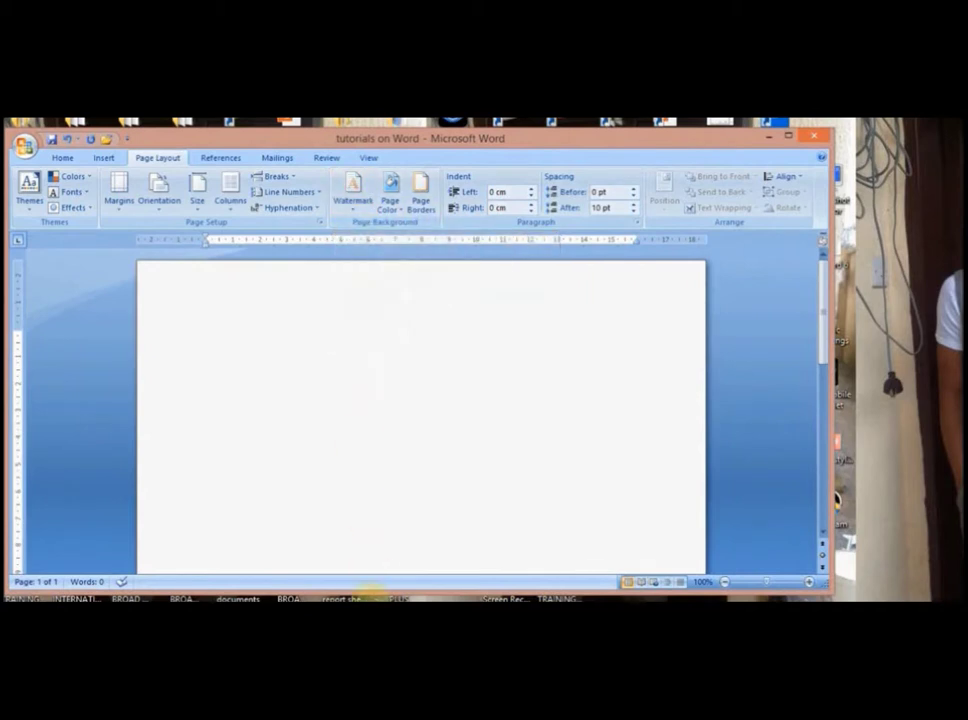
mouse_move(385, 597)
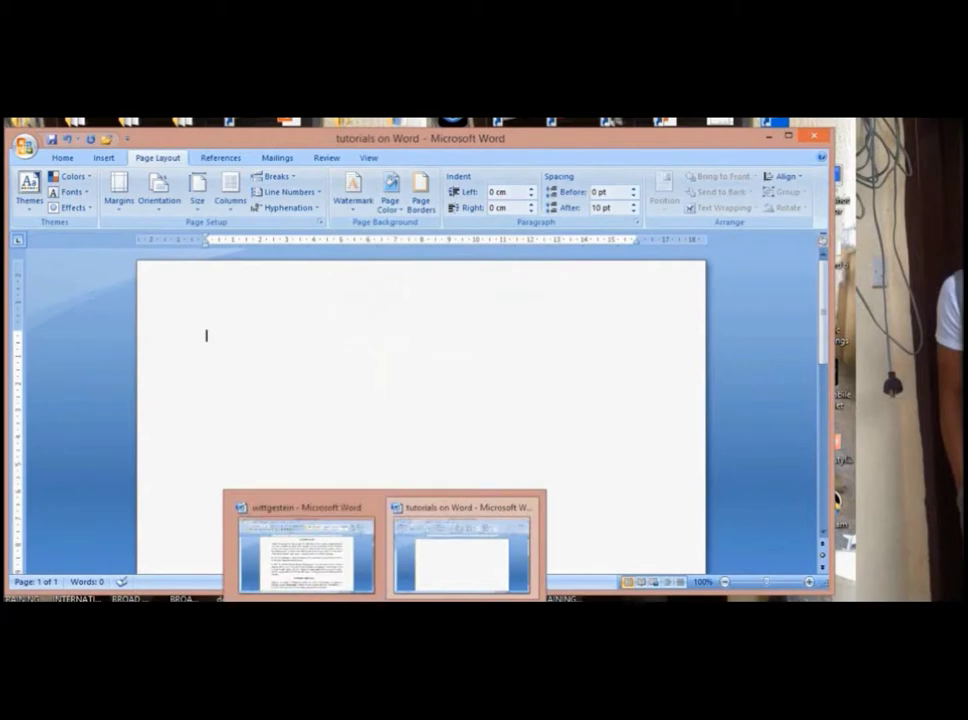
Step: In the wittgestein document, apply the diagonal CONFIDENTIAL 1 watermark
click(340, 580)
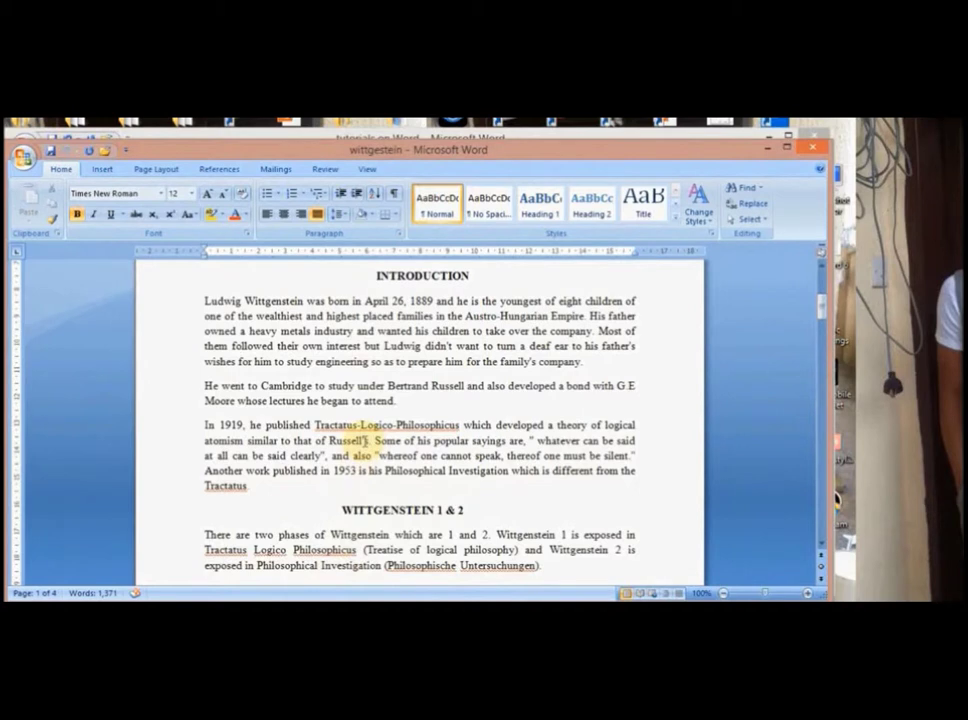
click(160, 169)
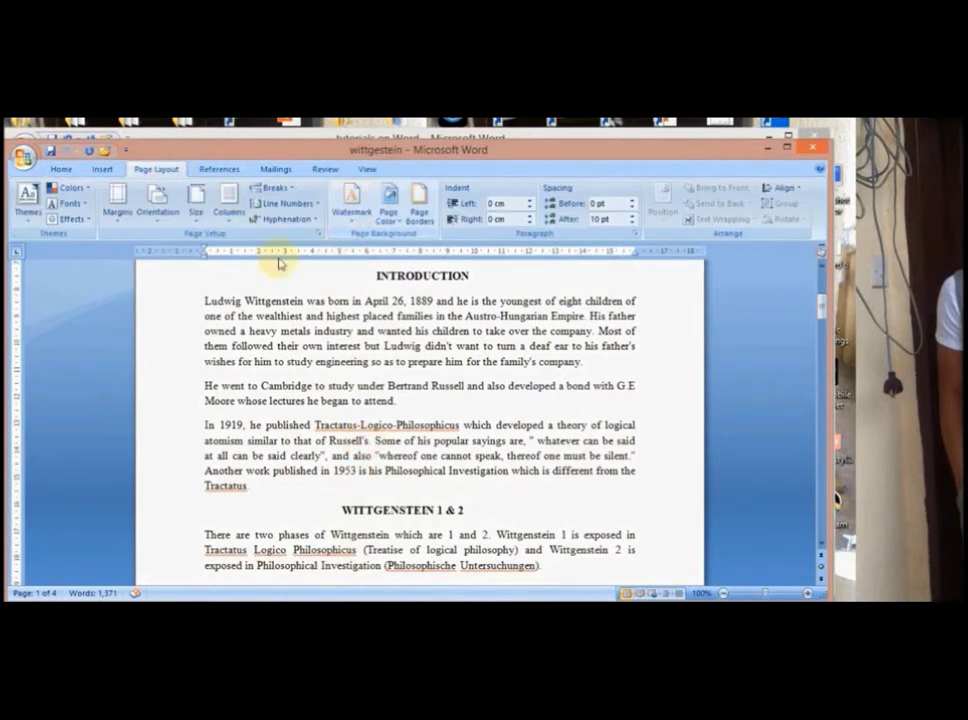
click(352, 222)
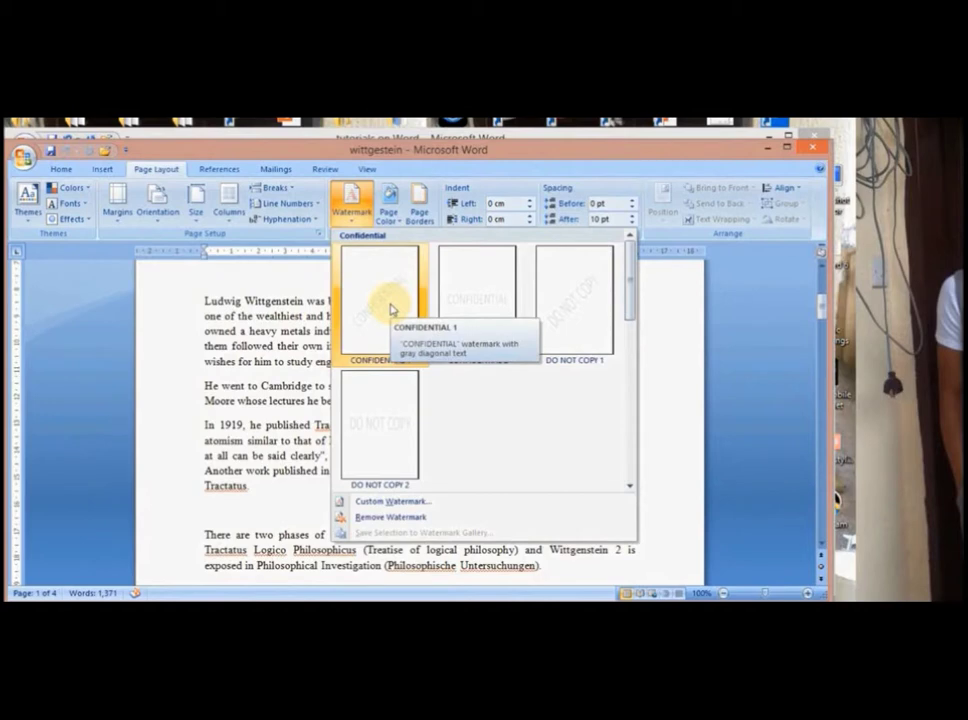
click(390, 308)
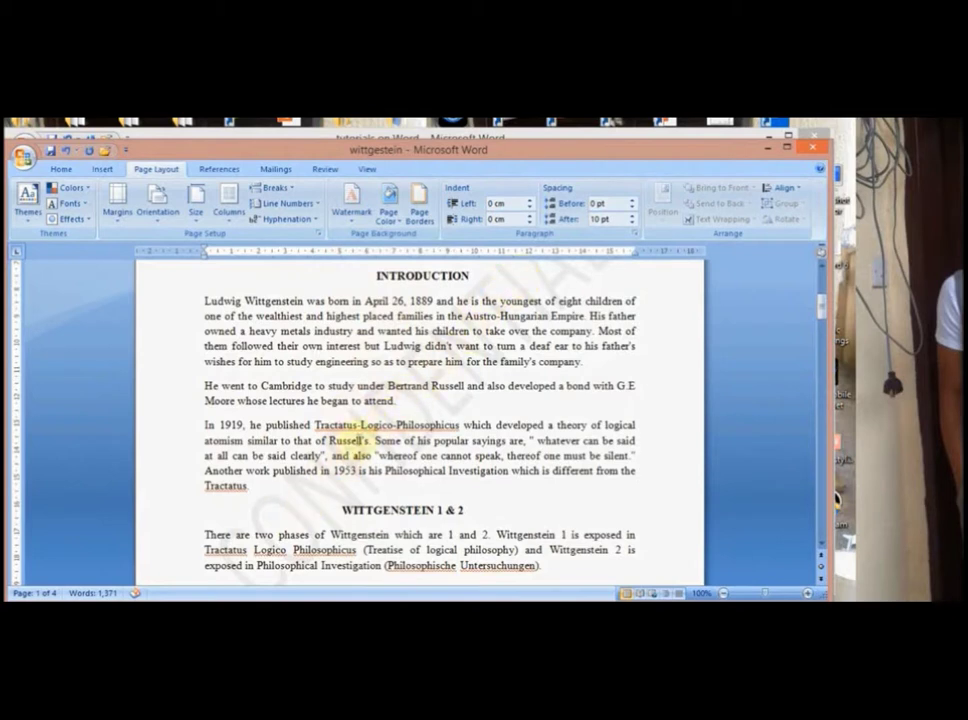
click(351, 212)
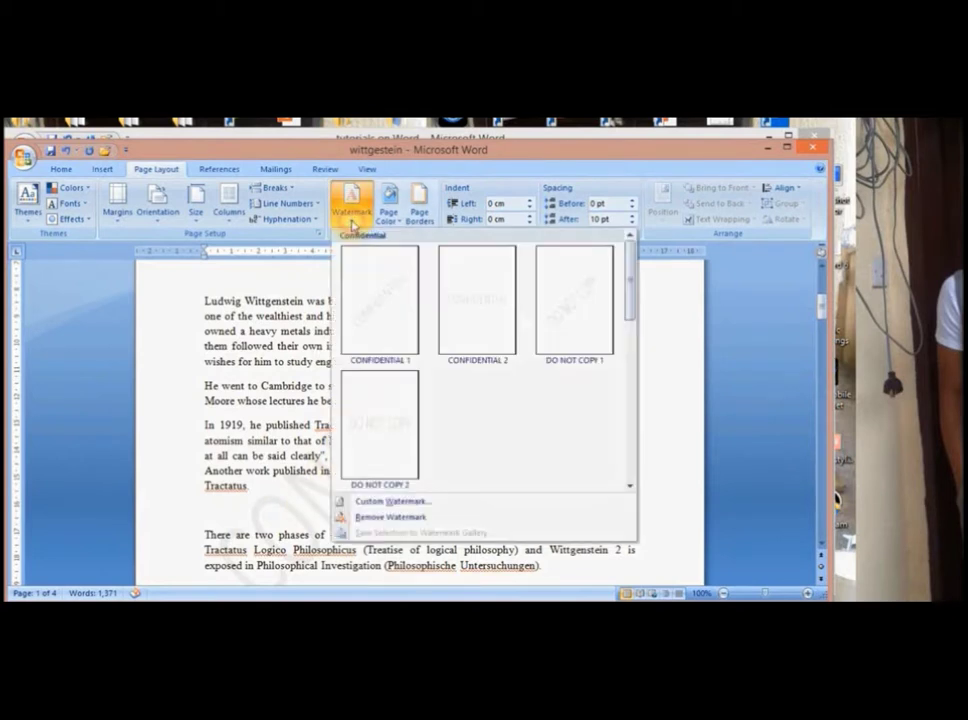
click(388, 503)
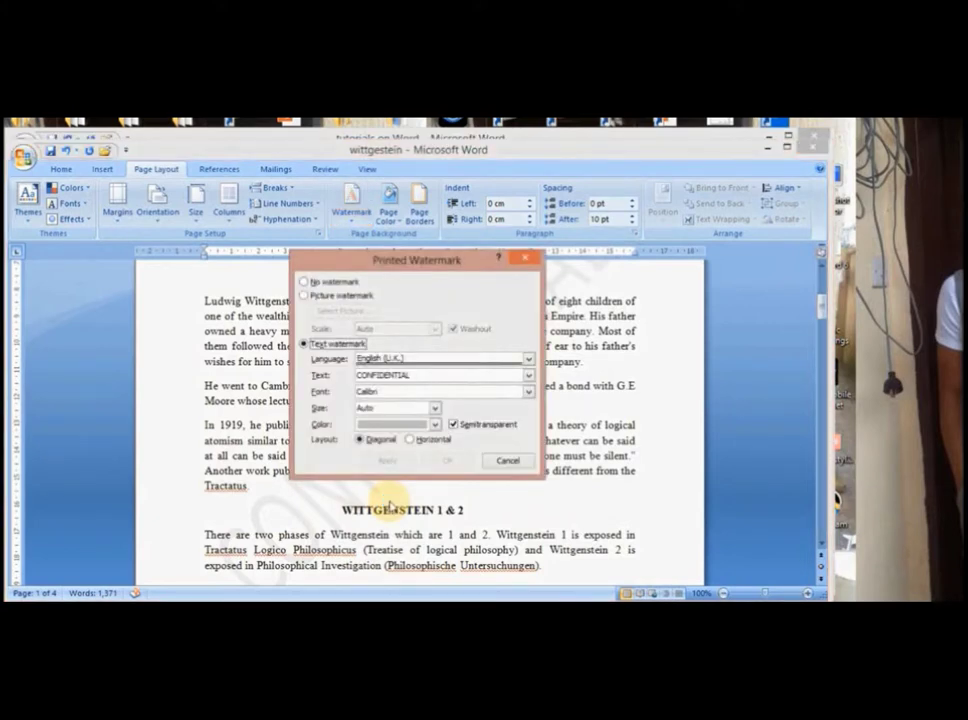
Step: Replace the CONFIDENTIAL watermark text with the owner's document label and apply it
click(416, 374)
key(BackSpace)
key(BackSpace)
key(BackSpace)
key(BackSpace)
key(BackSpace)
key(BackSpace)
key(BackSpace)
key(BackSpace)
key(BackSpace)
key(BackSpace)
key(BackSpace)
key(BackSpace)
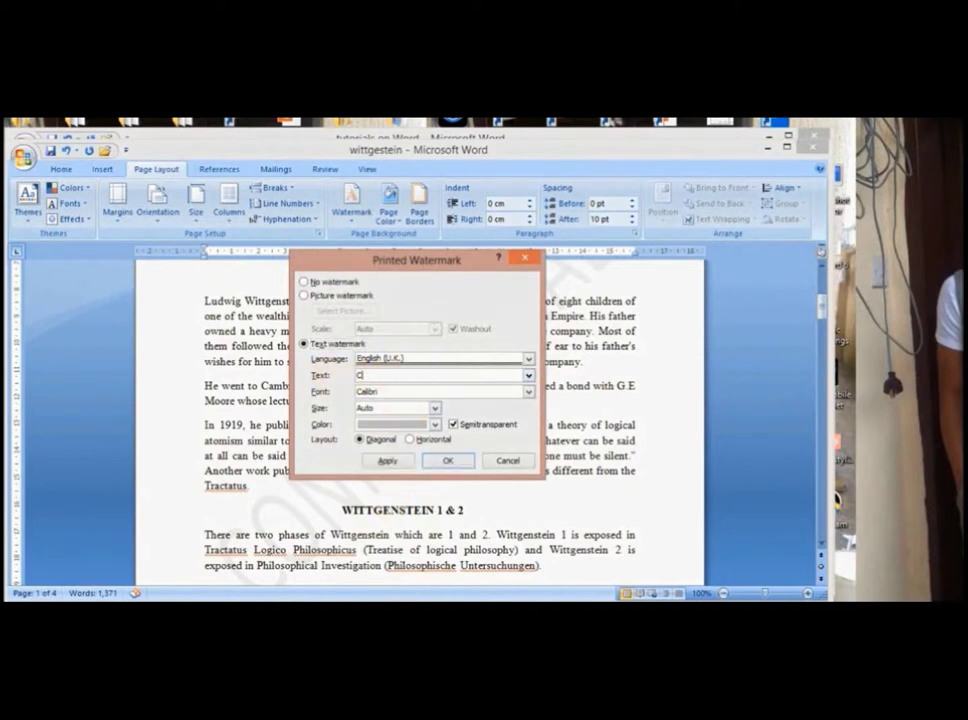
text(daniel's document)
click(447, 460)
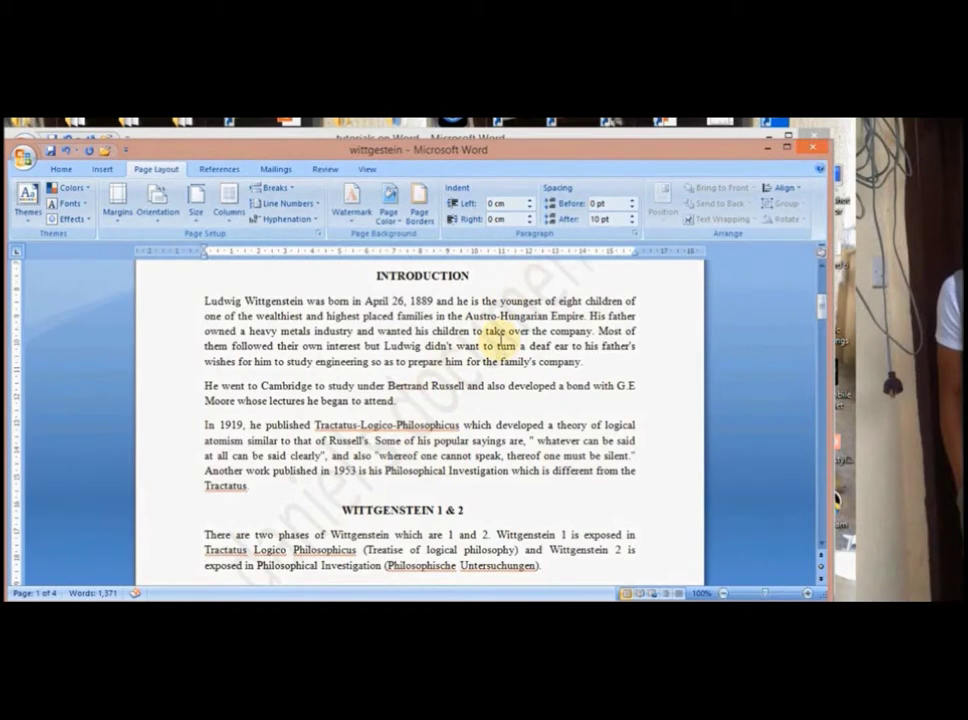
Step: In the tutorials on Word document, apply the CONFIDENTIAL 1 watermark
mouse_move(400, 594)
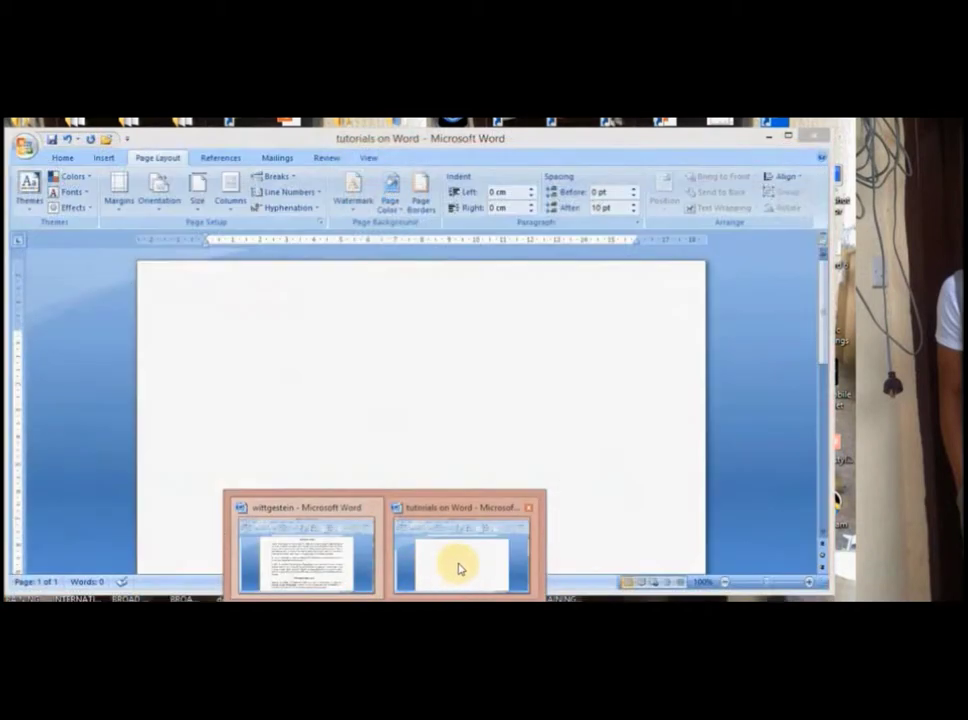
click(459, 568)
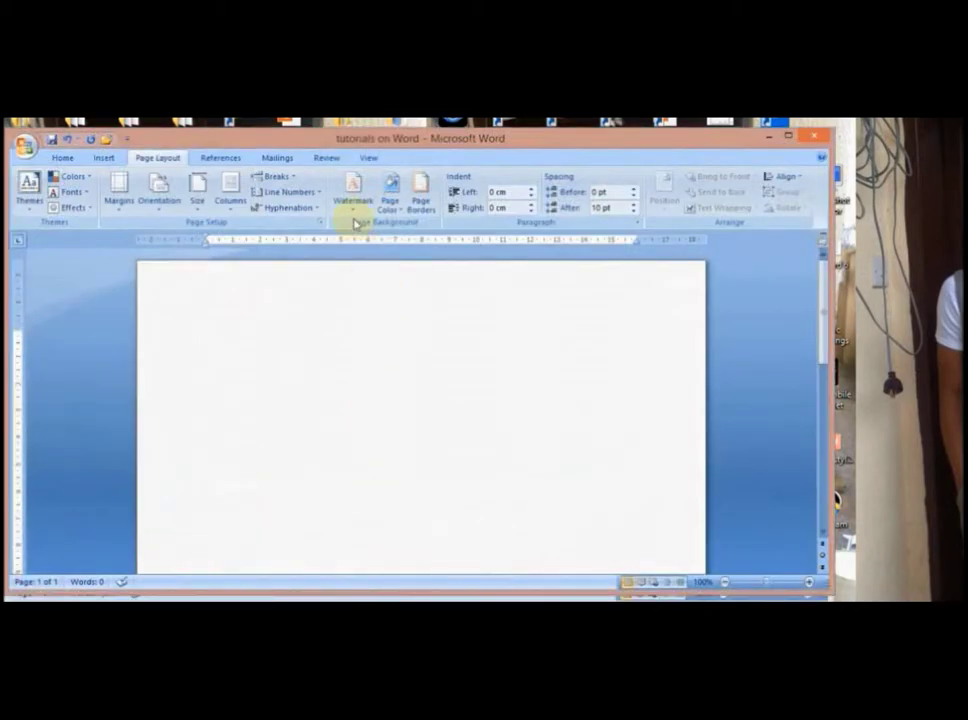
click(354, 206)
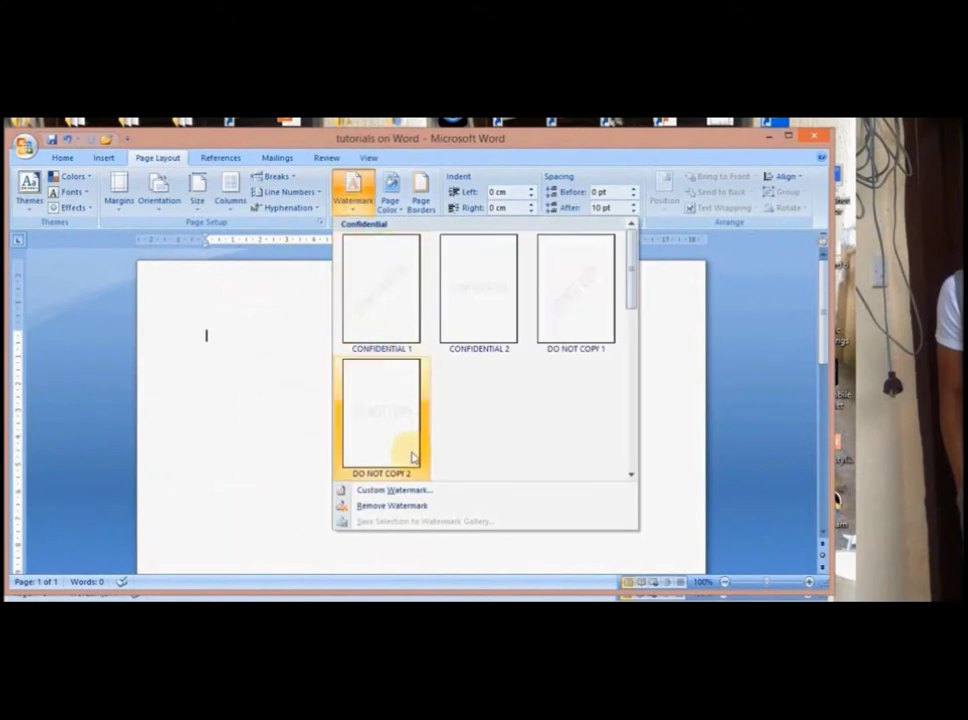
click(376, 320)
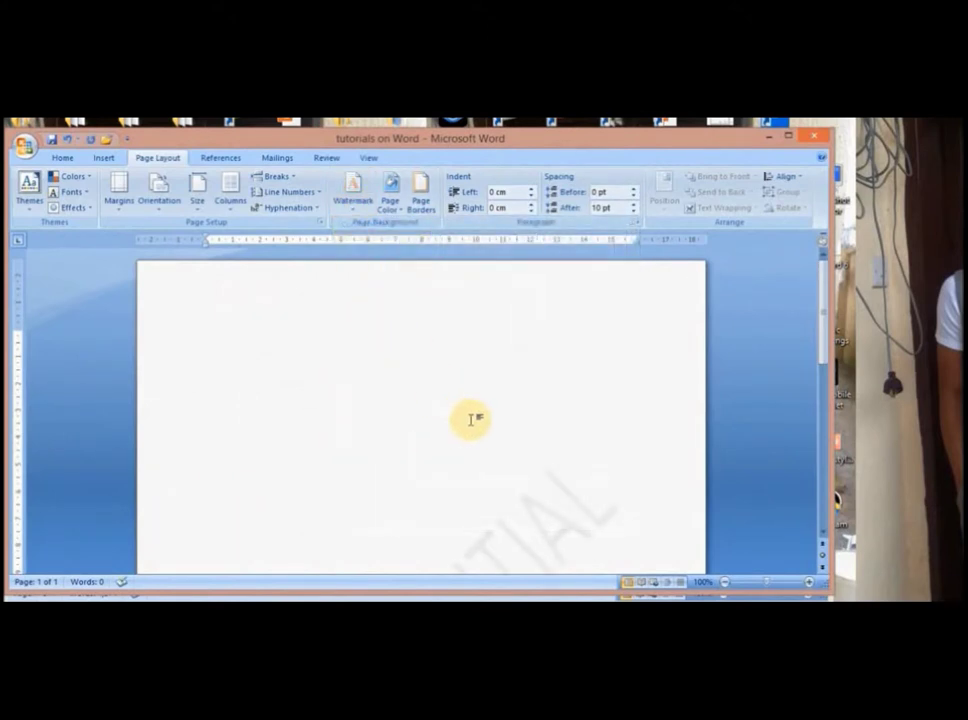
drag(822, 342, 823, 378)
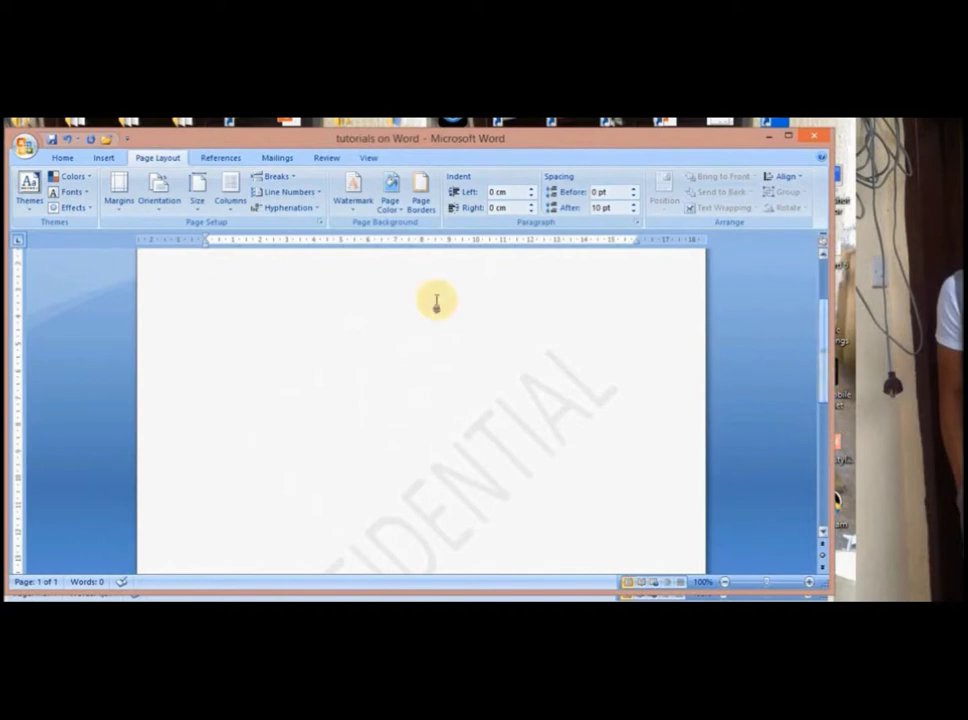
Step: Change it to a custom watermark showing the owner's name, laid out horizontally
click(353, 200)
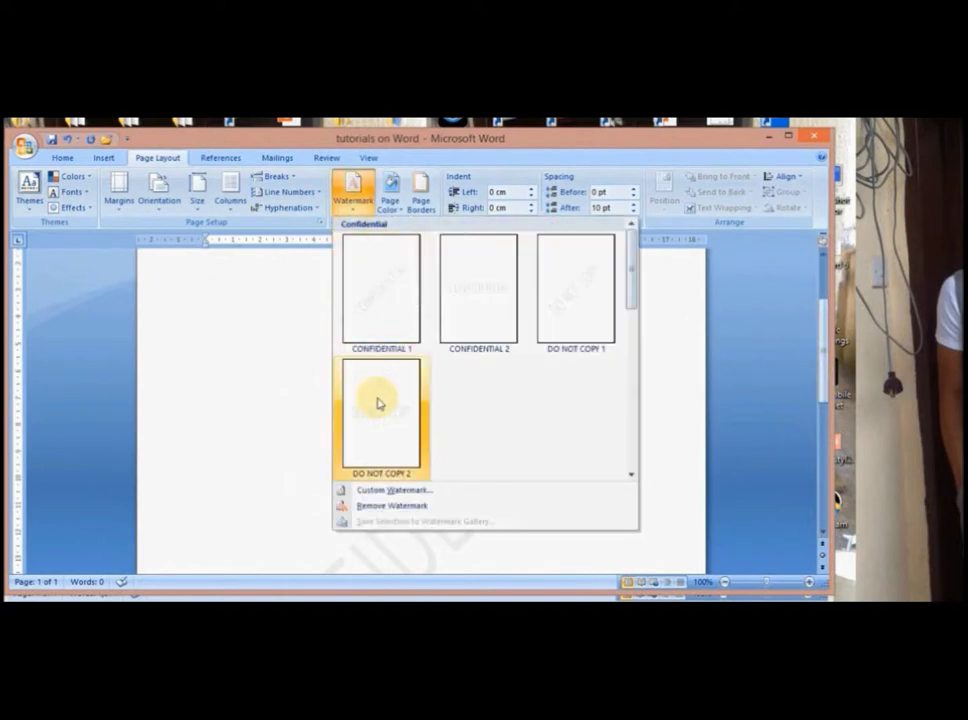
click(385, 490)
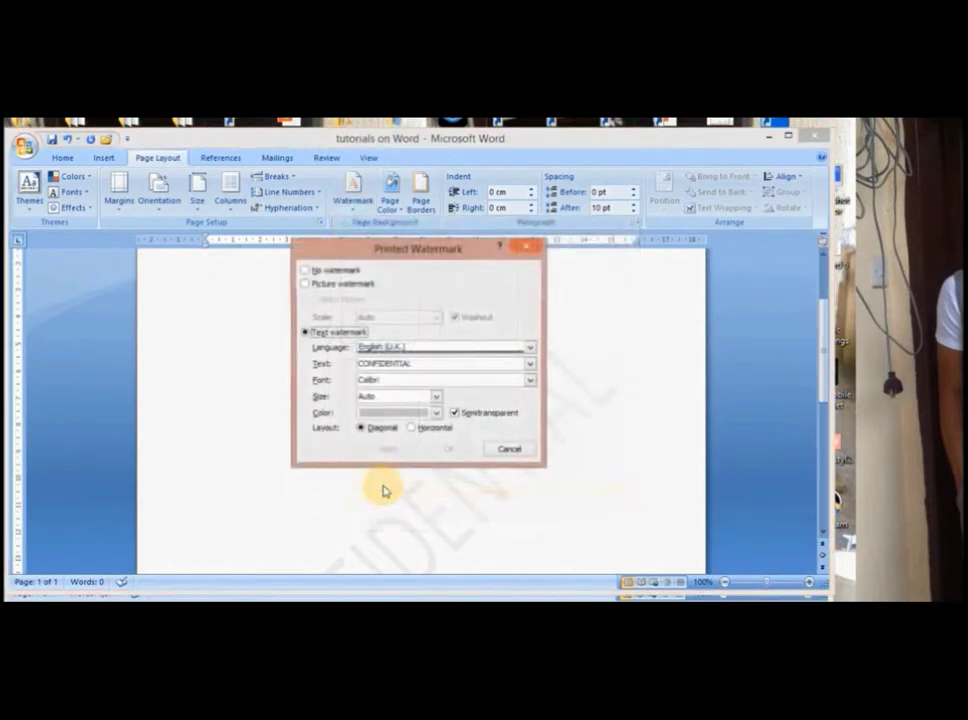
double_click(424, 366)
text(CO)
text(da)
text(niel's document)
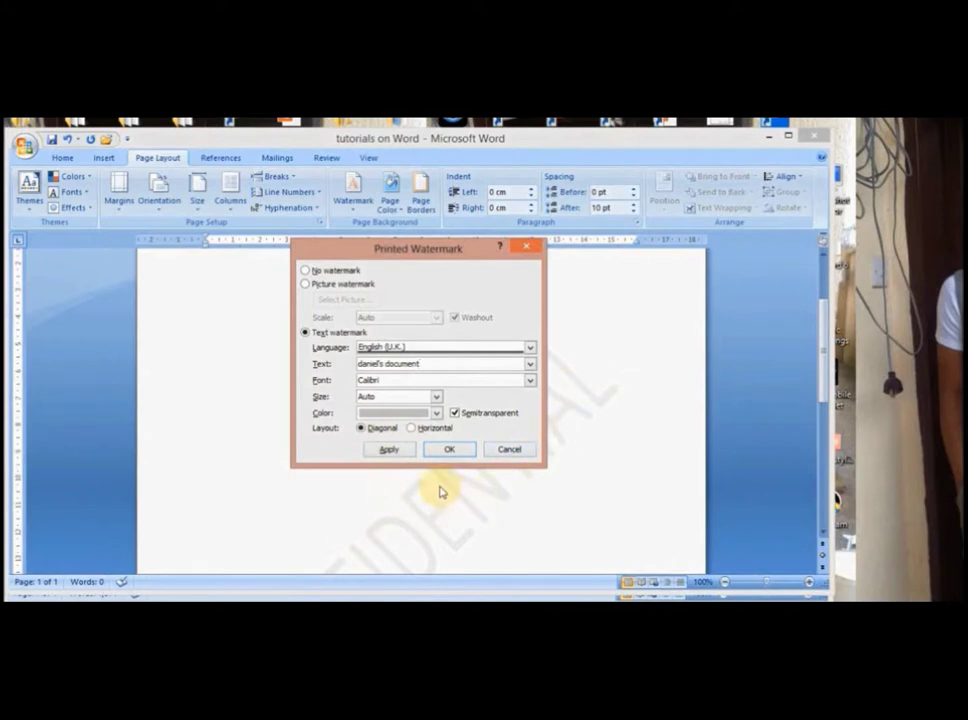
click(411, 428)
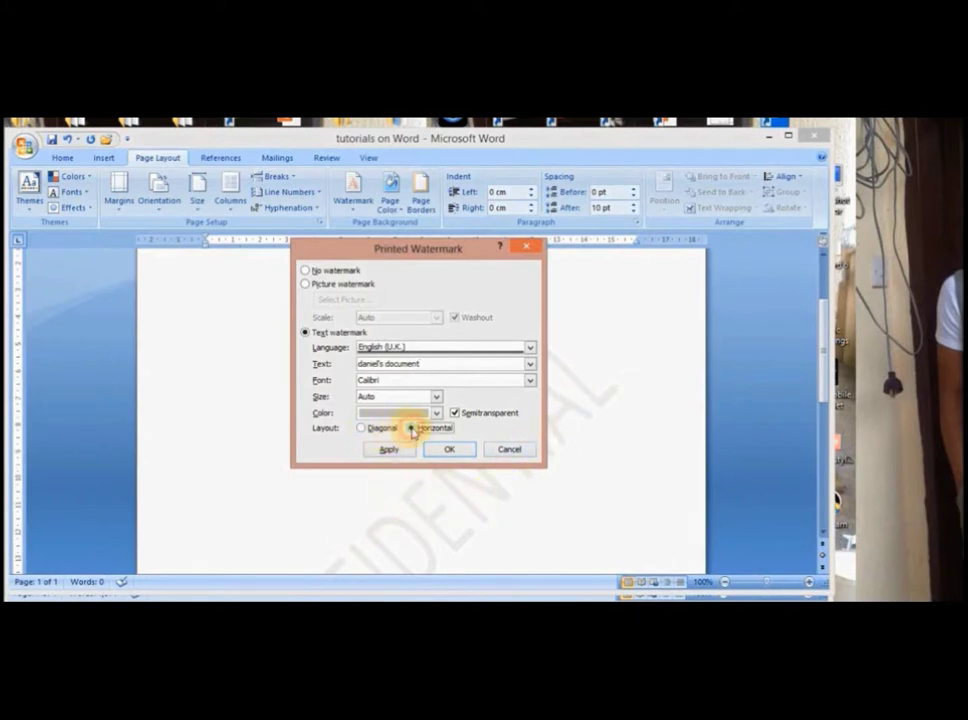
click(447, 450)
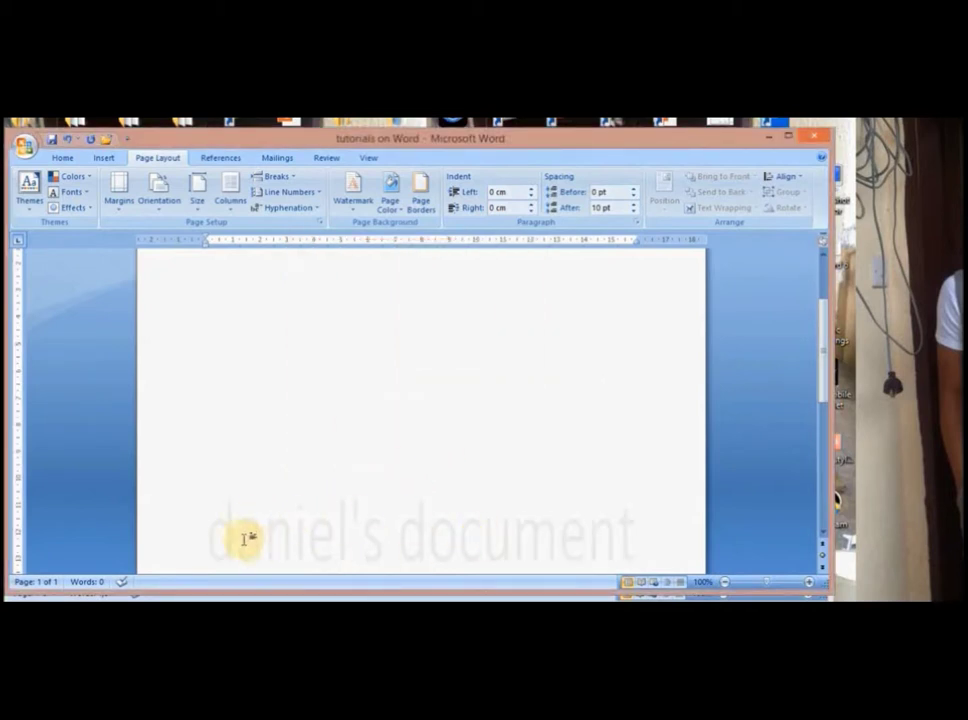
Step: Change the custom watermark layout to Diagonal
click(353, 195)
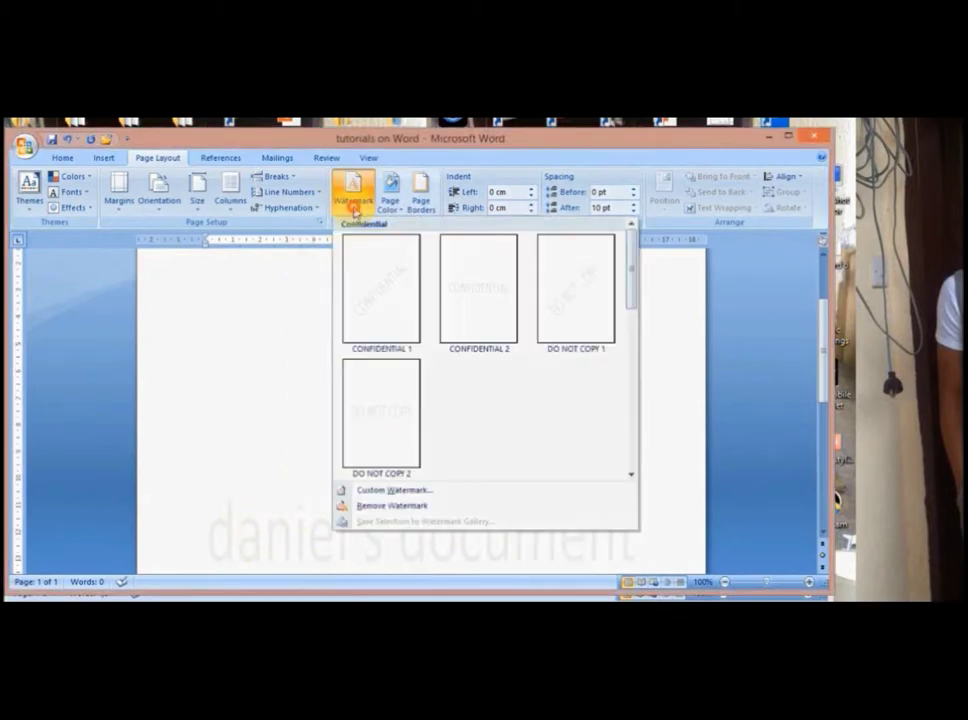
click(395, 491)
click(408, 430)
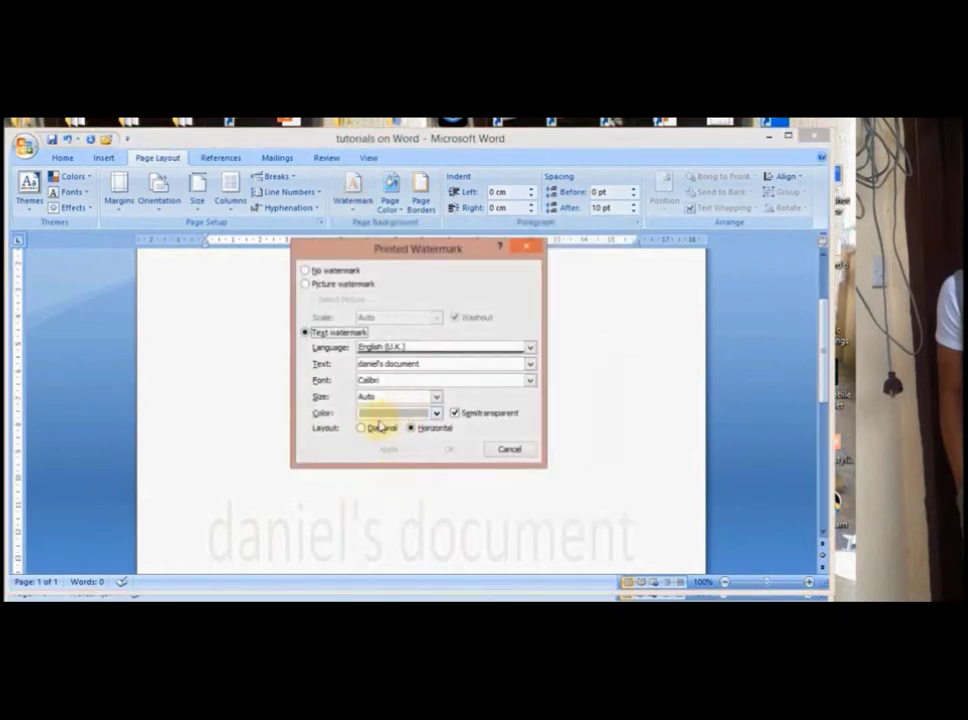
click(362, 428)
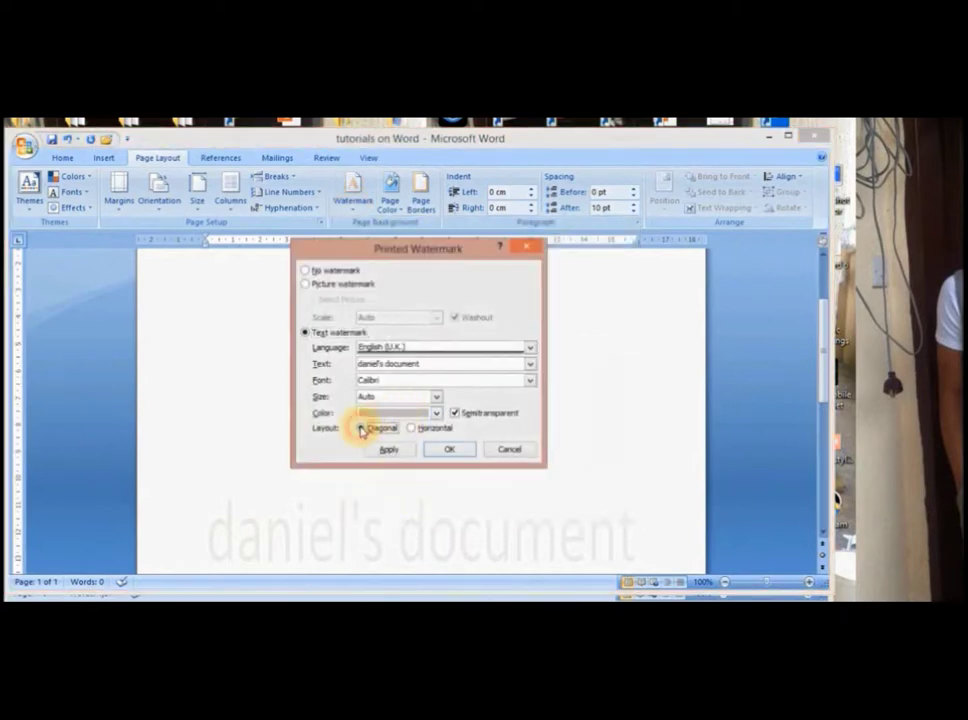
click(450, 451)
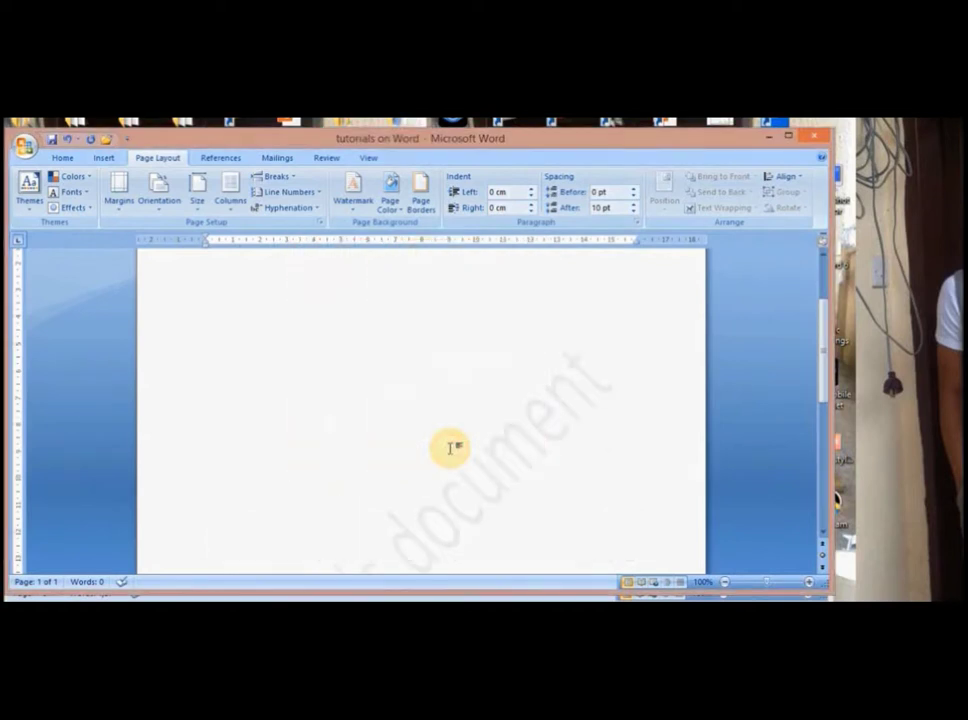
Step: Set the watermark to No watermark, removing it from the page
click(354, 212)
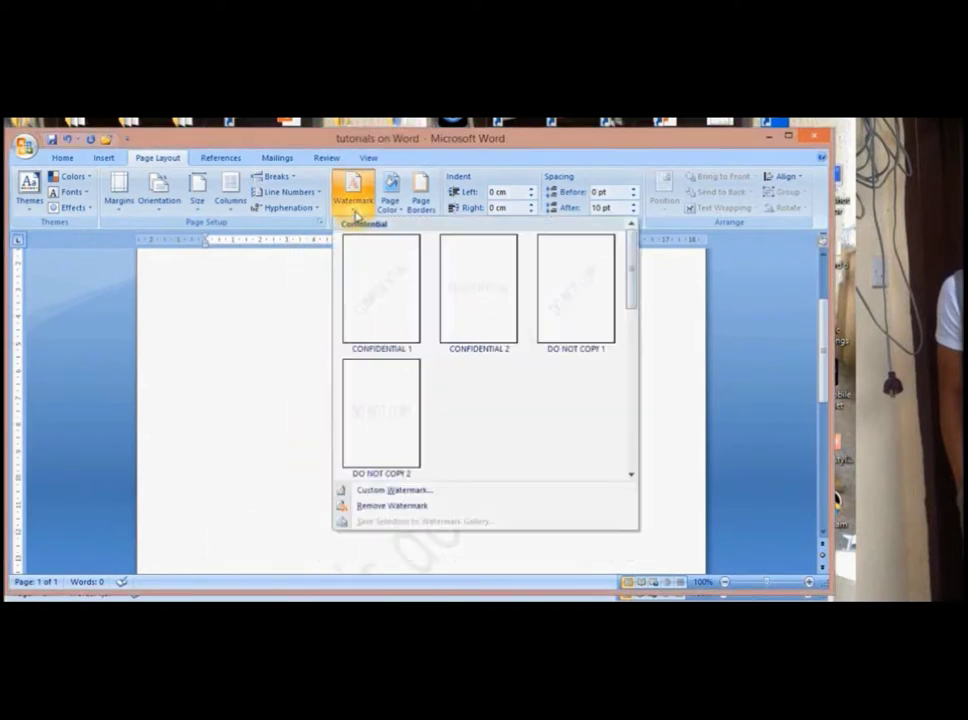
click(391, 489)
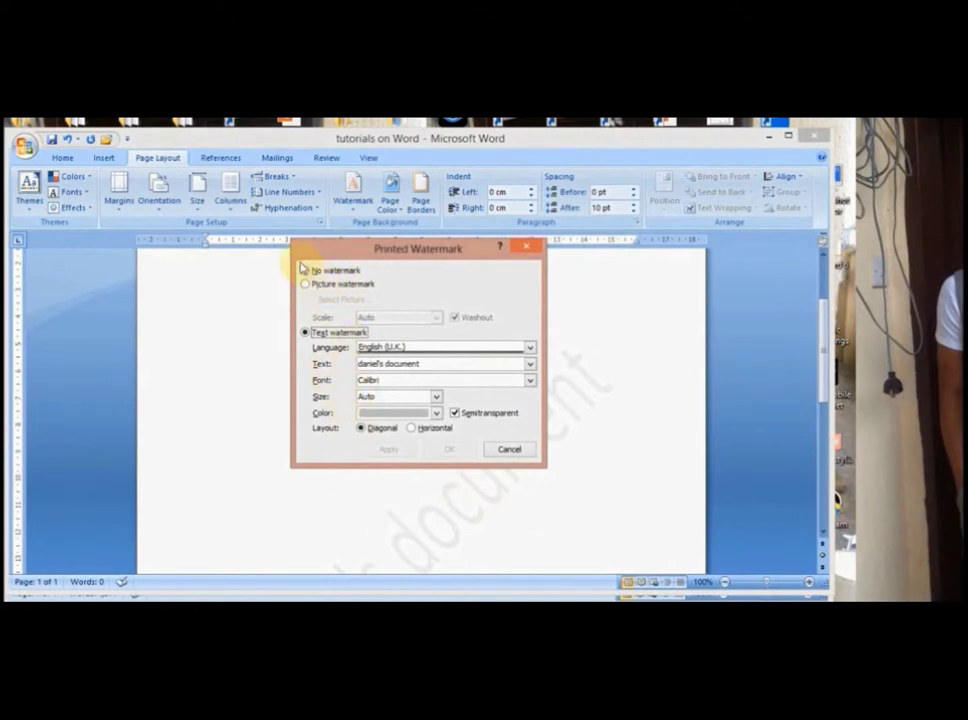
click(307, 271)
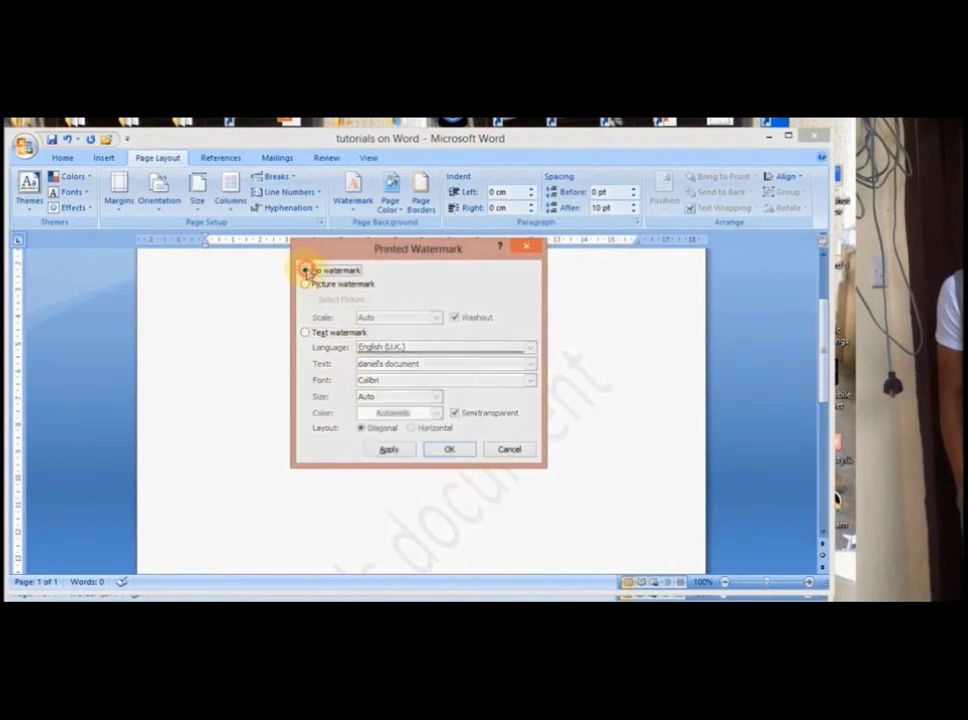
click(447, 451)
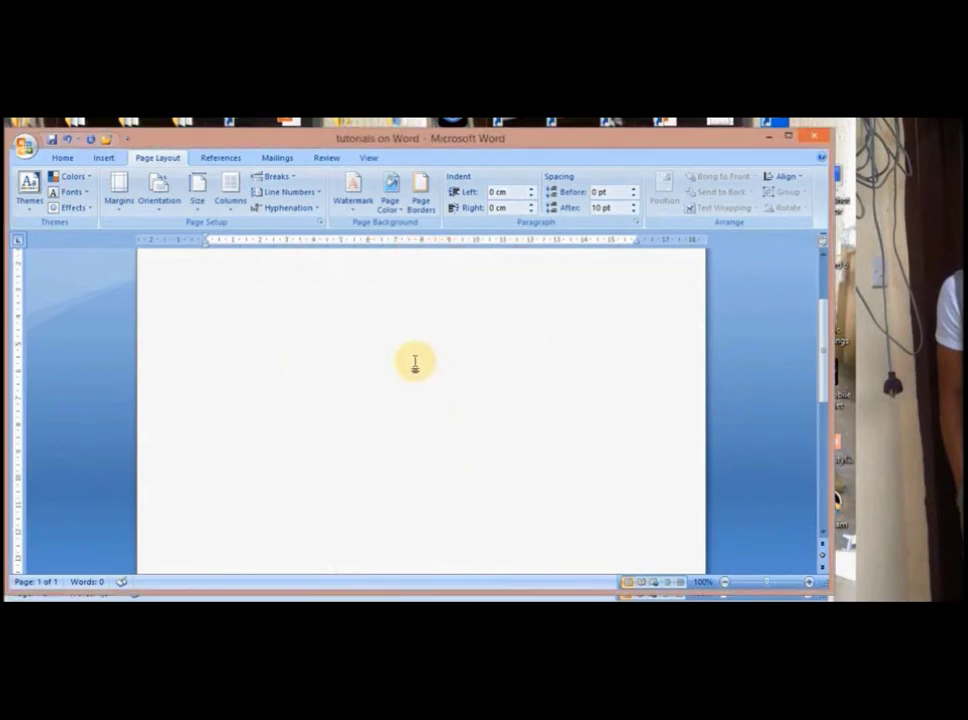
click(393, 207)
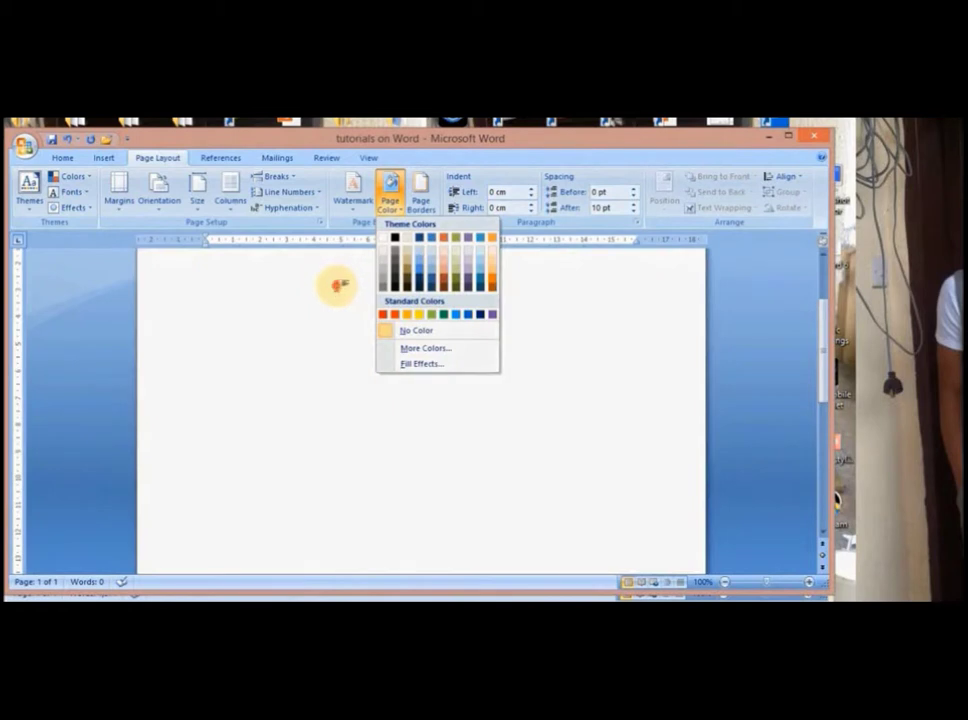
click(339, 286)
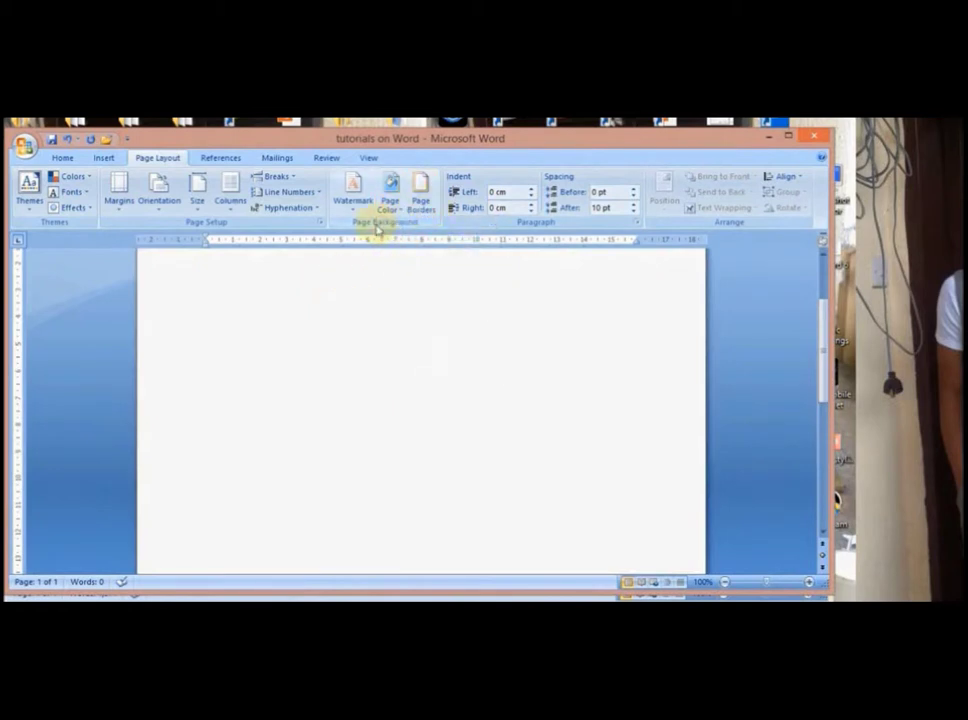
click(424, 205)
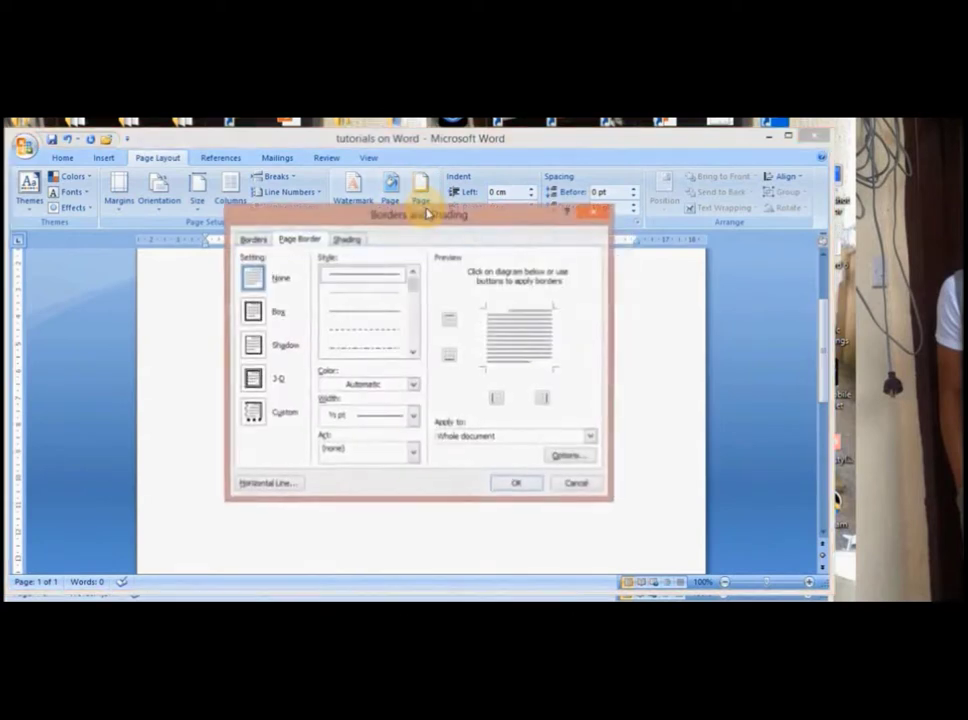
Step: Apply a Box page border, then reset the page border to None
click(252, 312)
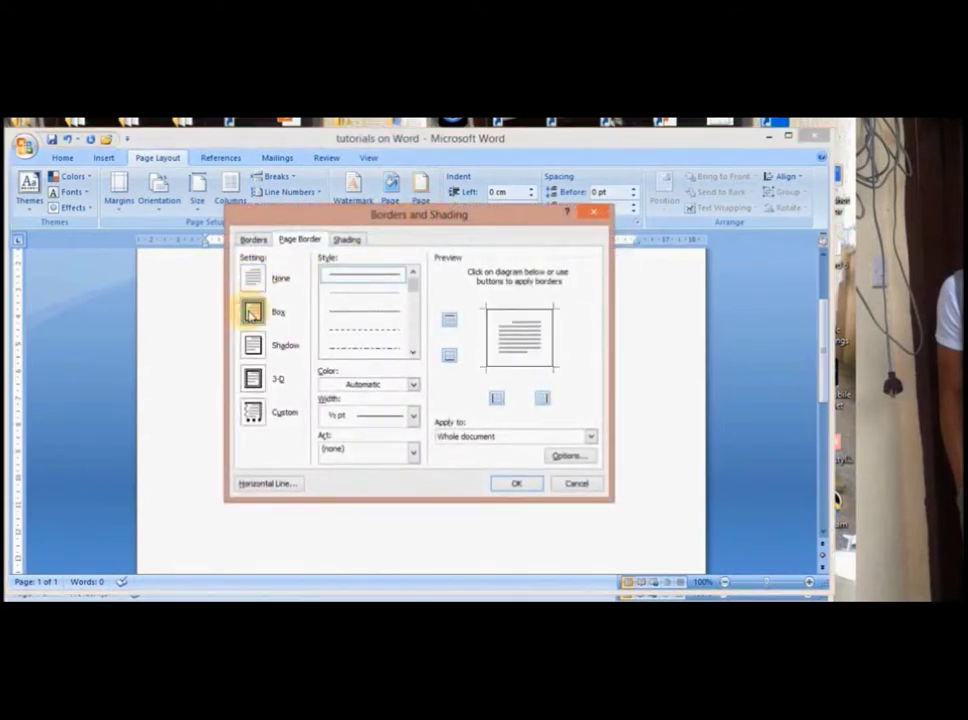
click(516, 484)
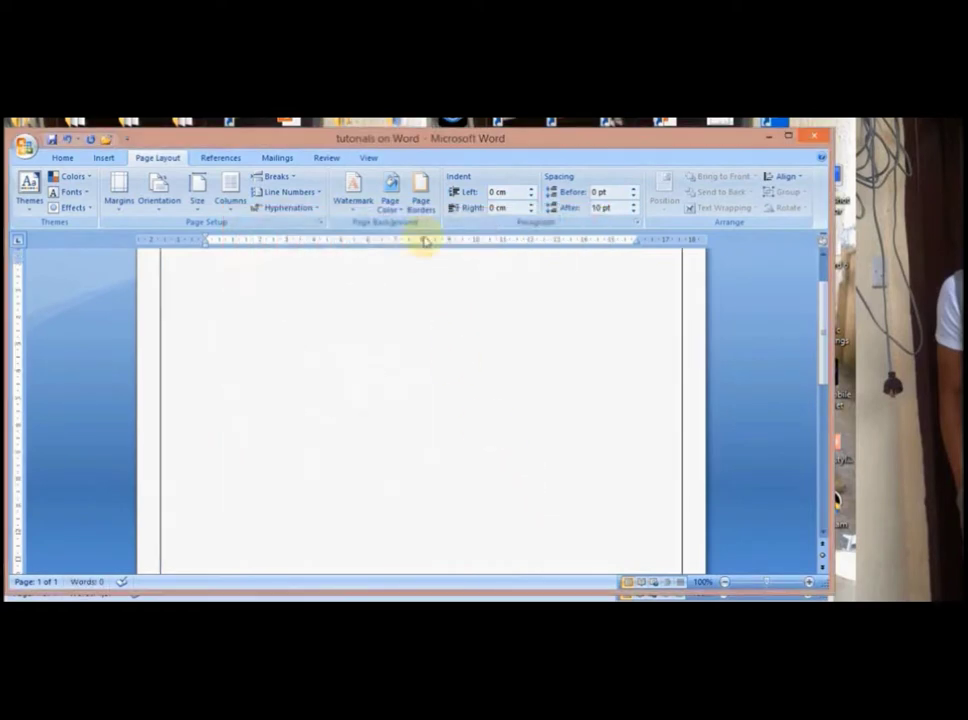
click(421, 192)
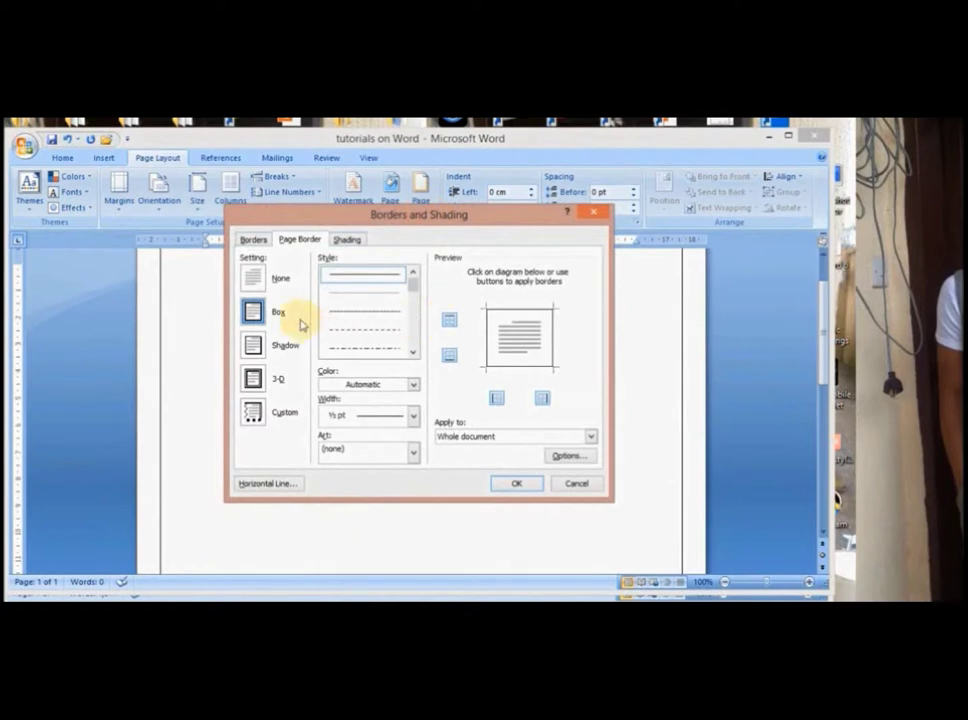
click(255, 276)
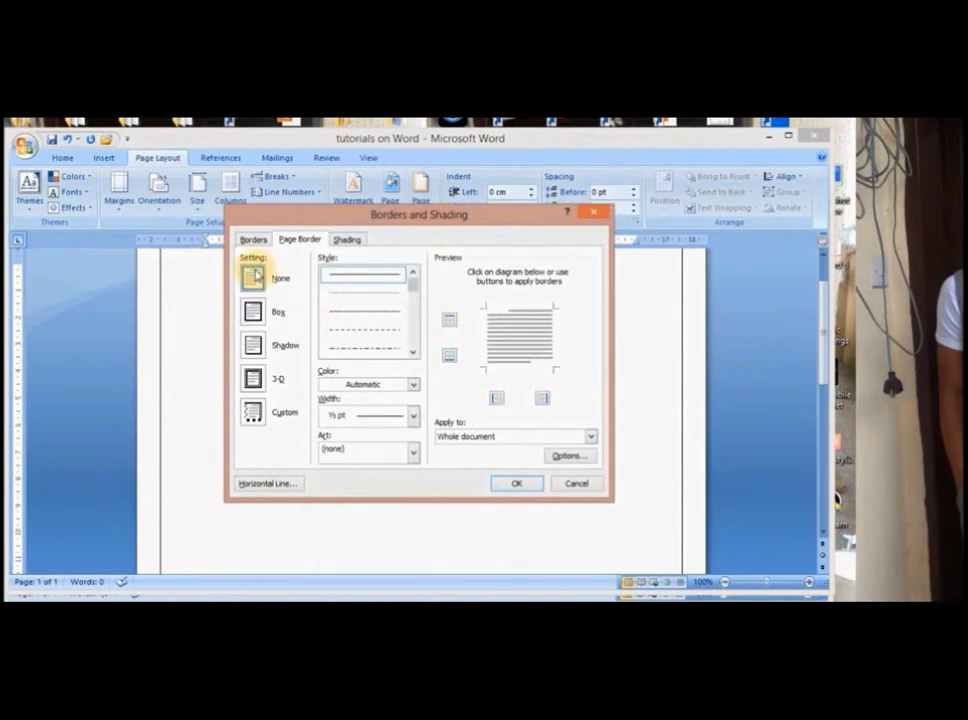
click(515, 483)
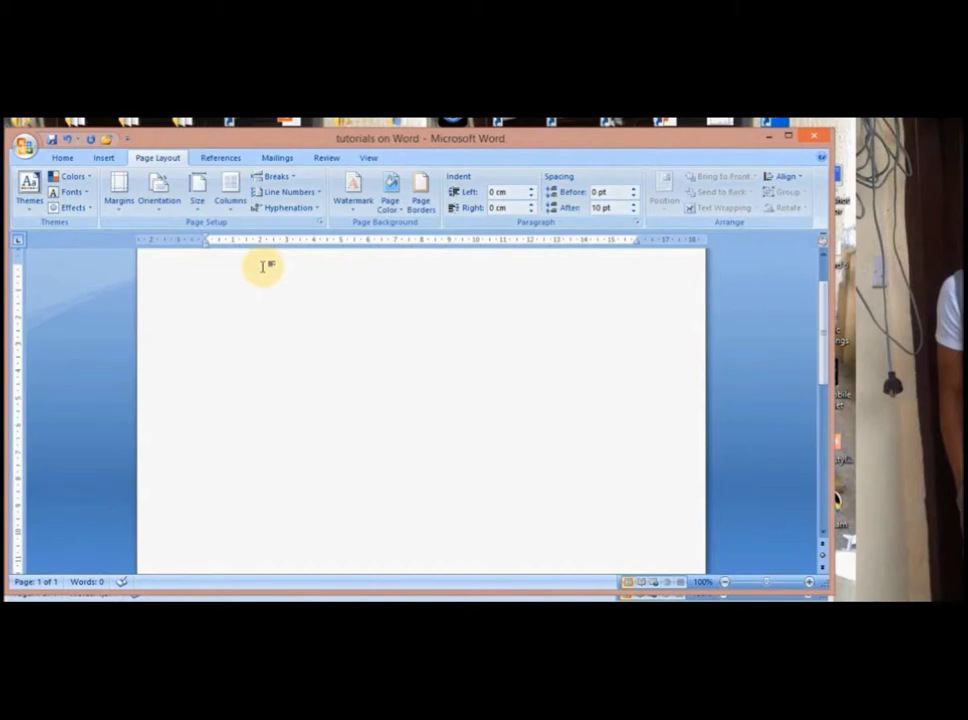
Step: Switch the ribbon to the Home tab's font and paragraph tools
click(66, 158)
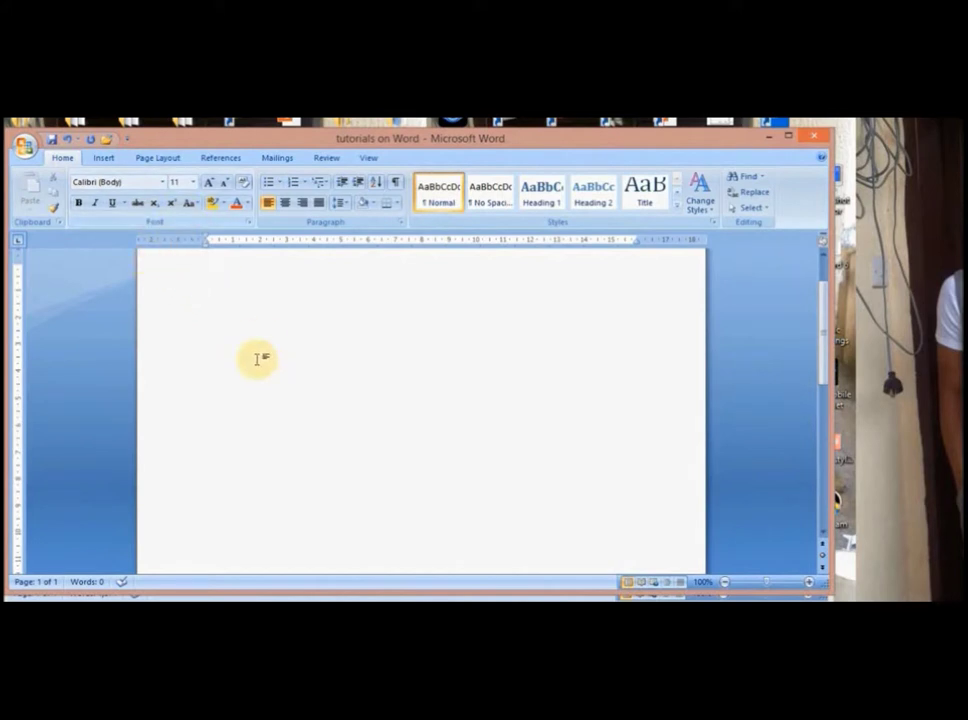
Step: Copy wittgestein's text from INTRODUCTION through the Tractatus paragraph, then return to tutorials on Word
mouse_move(385, 610)
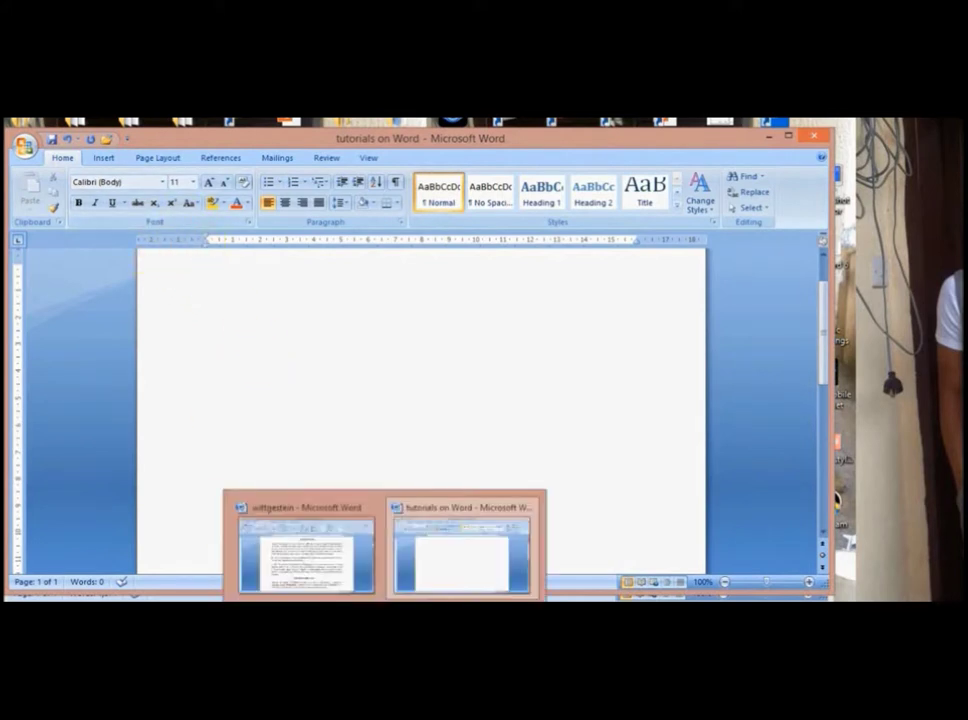
click(322, 568)
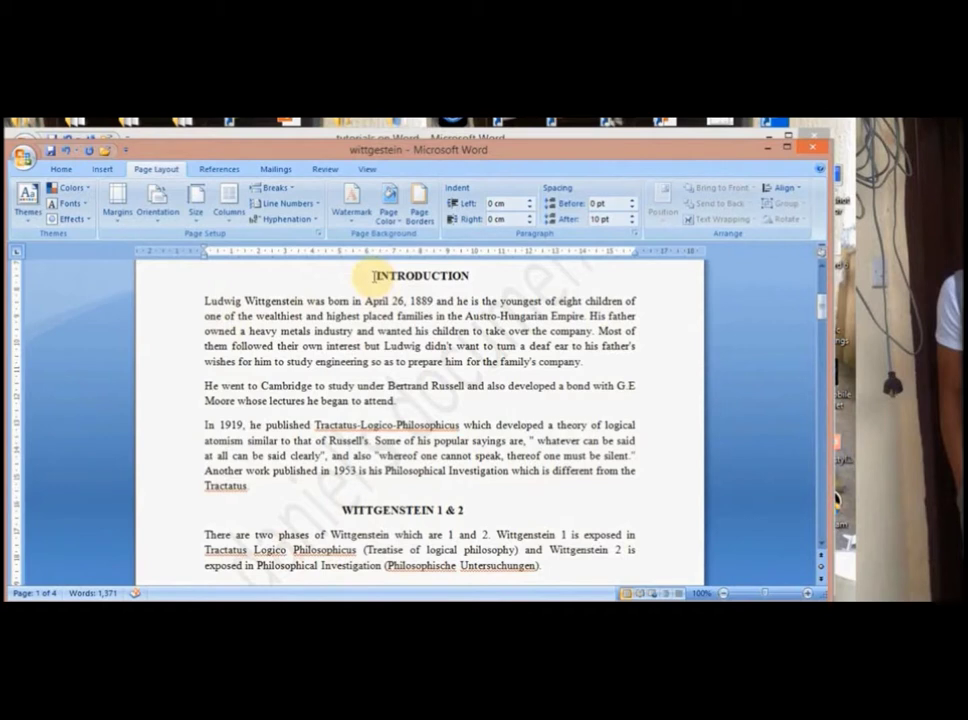
drag(372, 276, 542, 485)
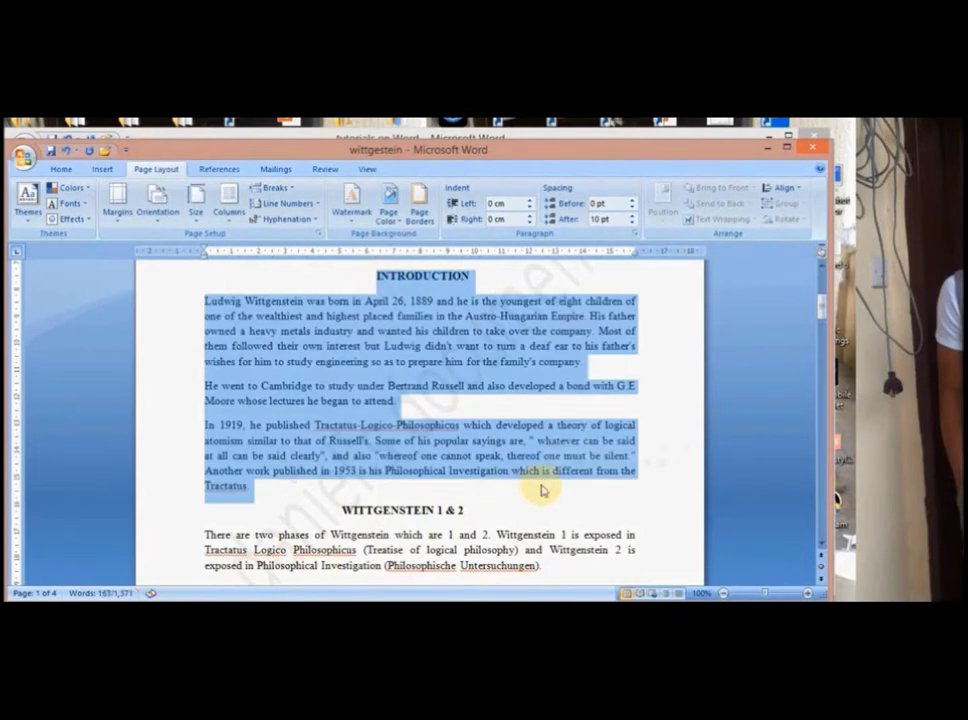
right_click(474, 450)
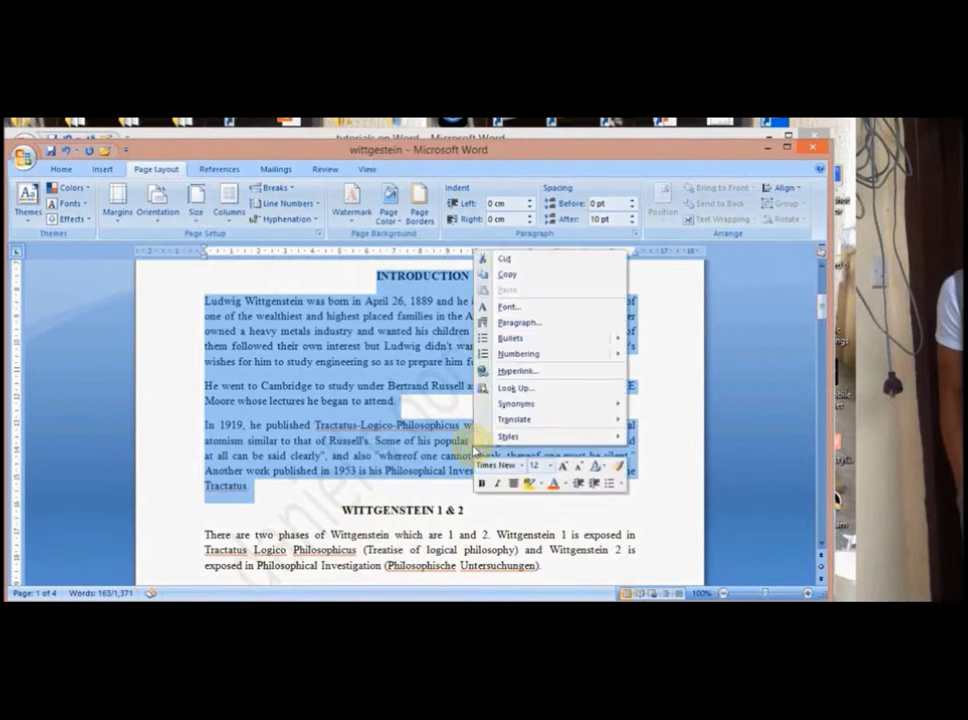
click(522, 277)
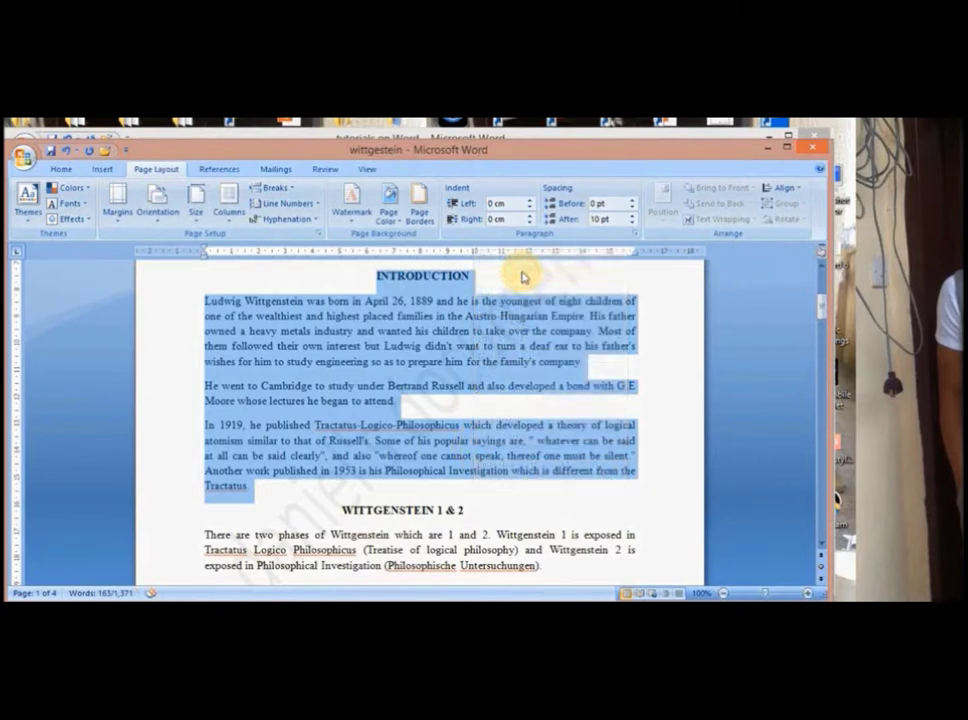
mouse_move(400, 590)
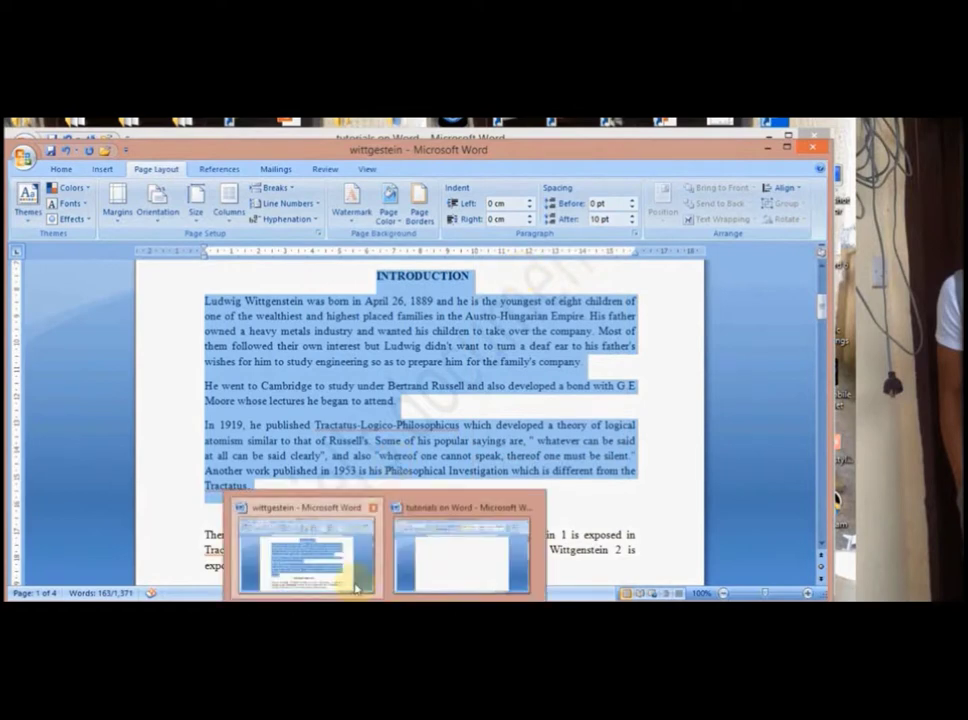
click(472, 570)
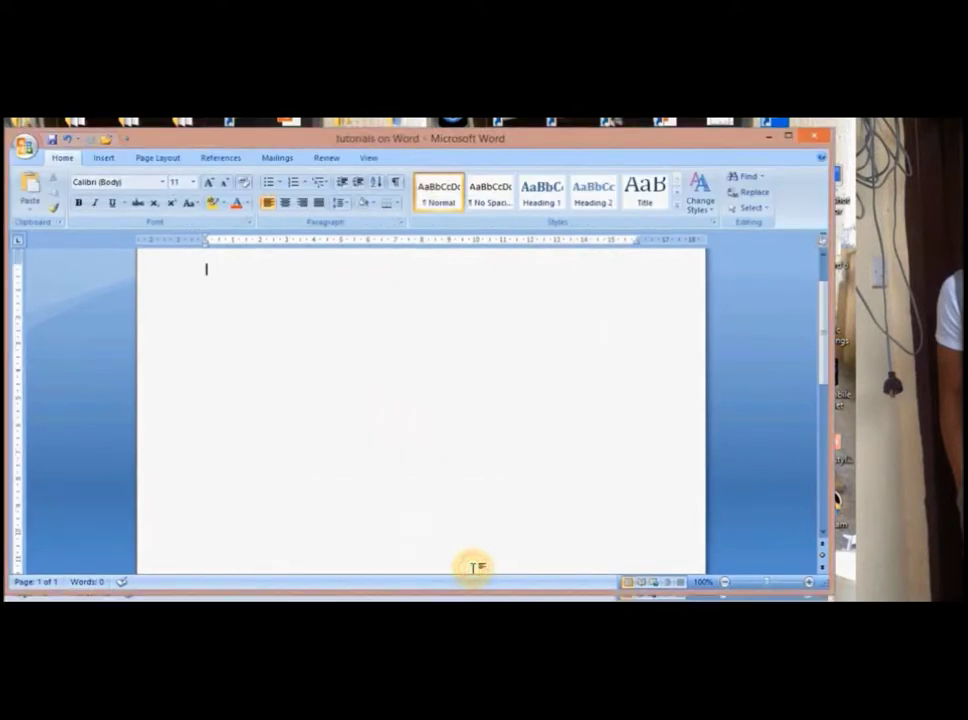
Step: Paste the copied INTRODUCTION section into the document and place the cursor at its start
right_click(247, 291)
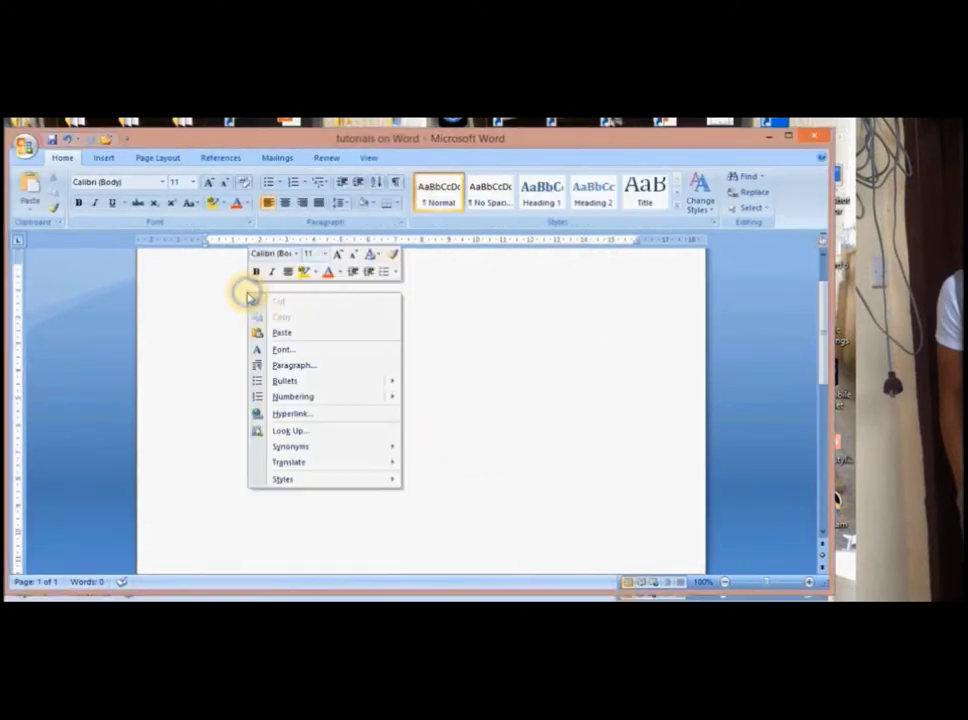
click(293, 331)
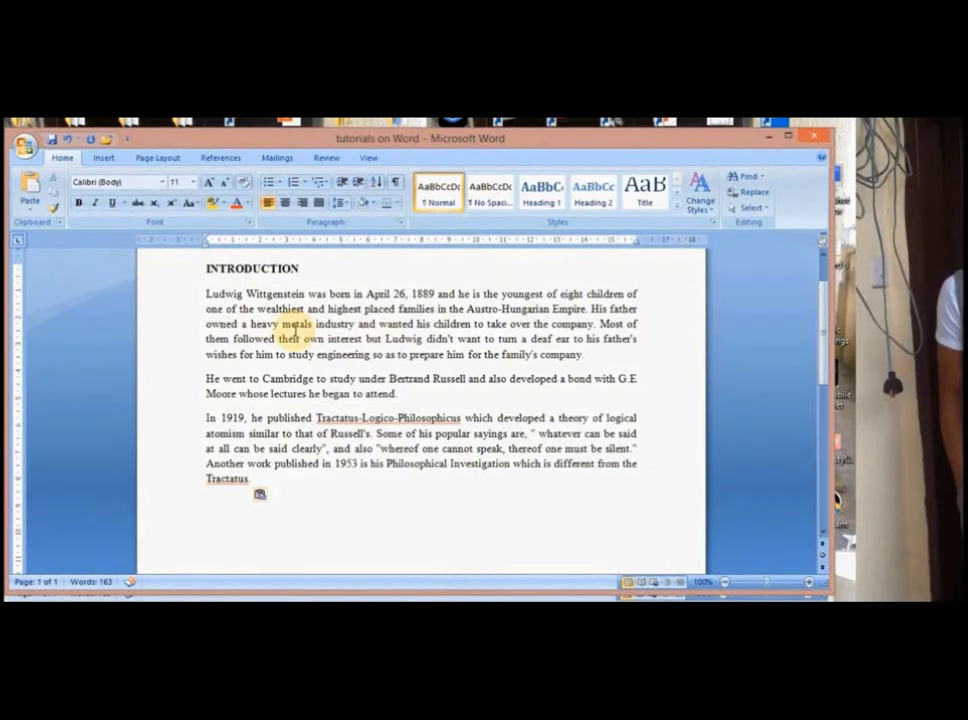
click(205, 268)
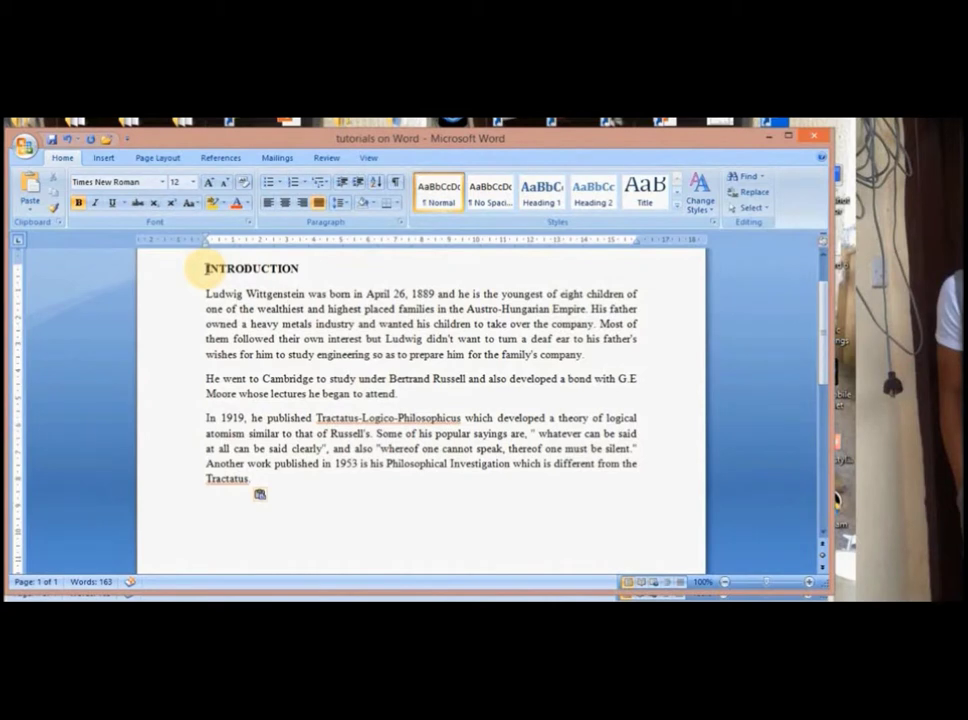
drag(204, 268, 637, 480)
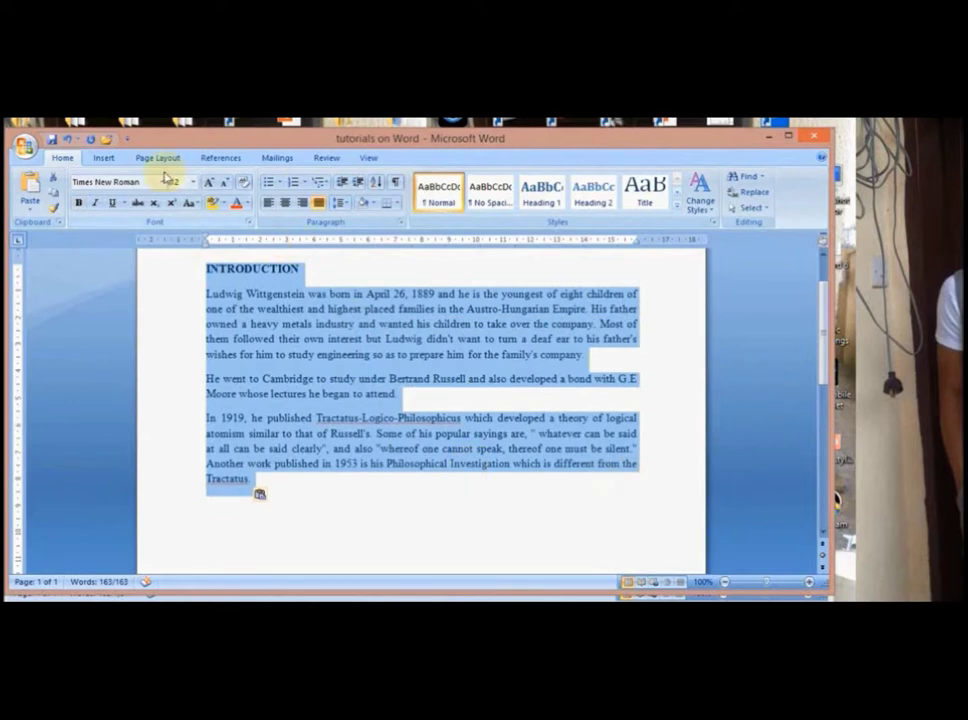
click(194, 182)
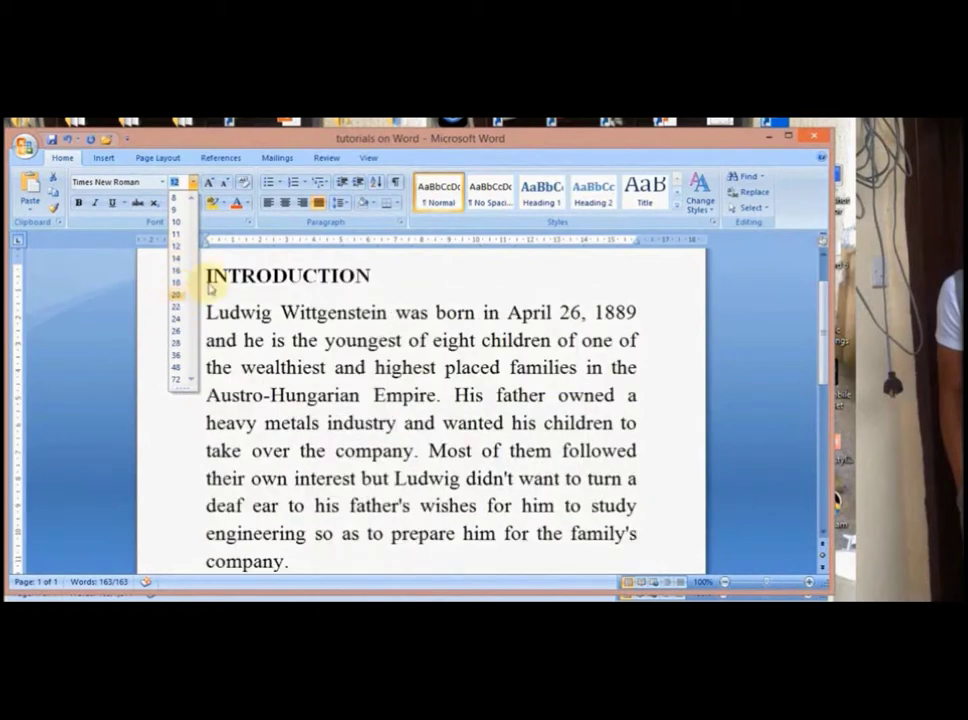
key(Escape)
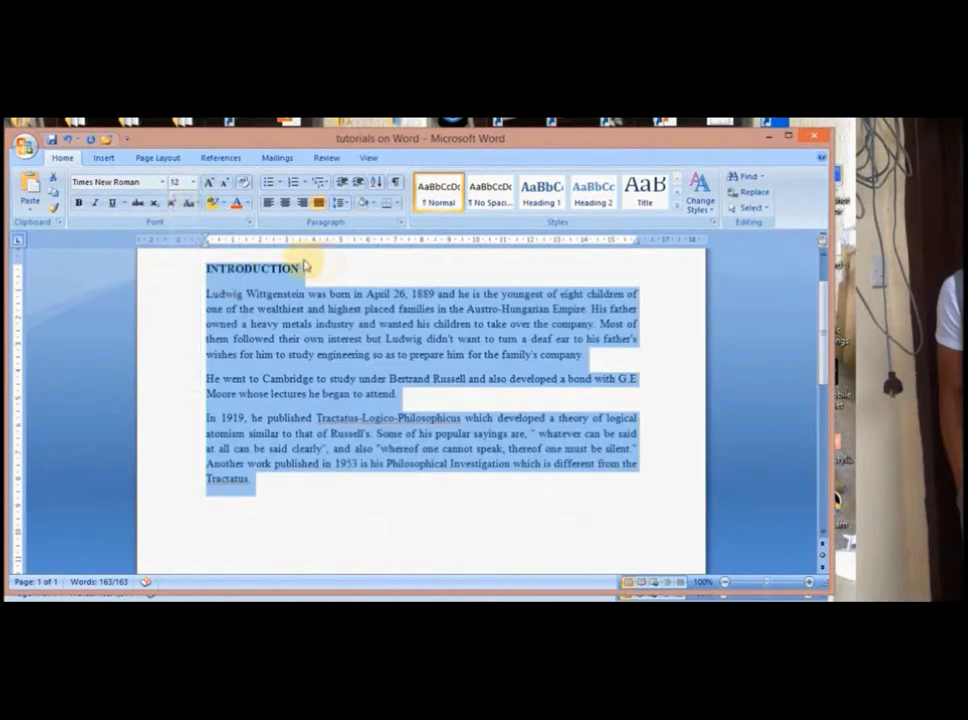
click(162, 184)
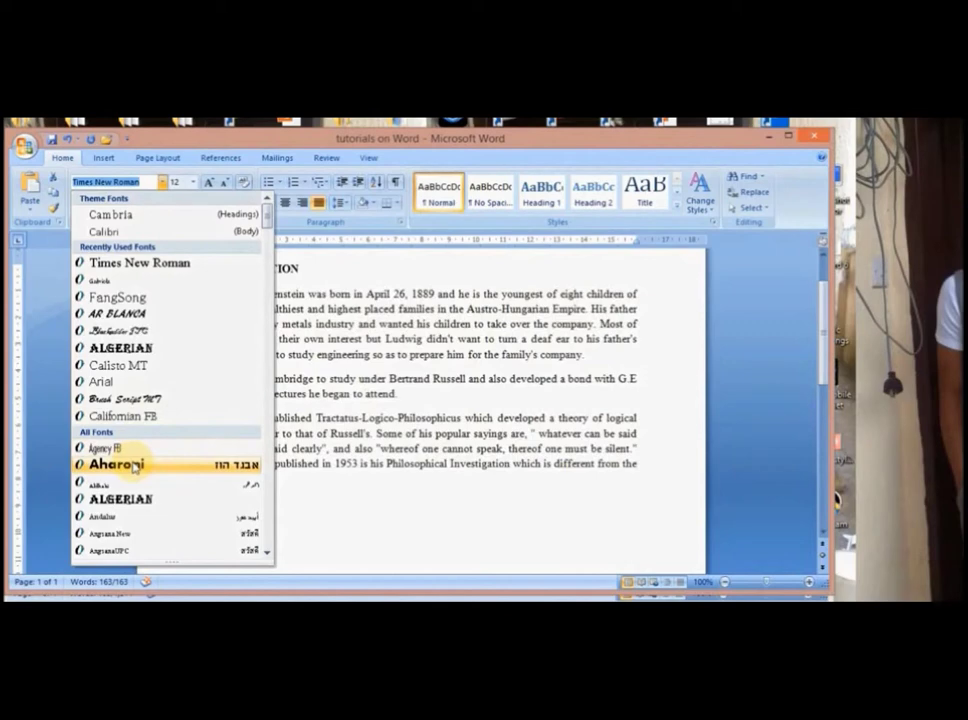
click(296, 485)
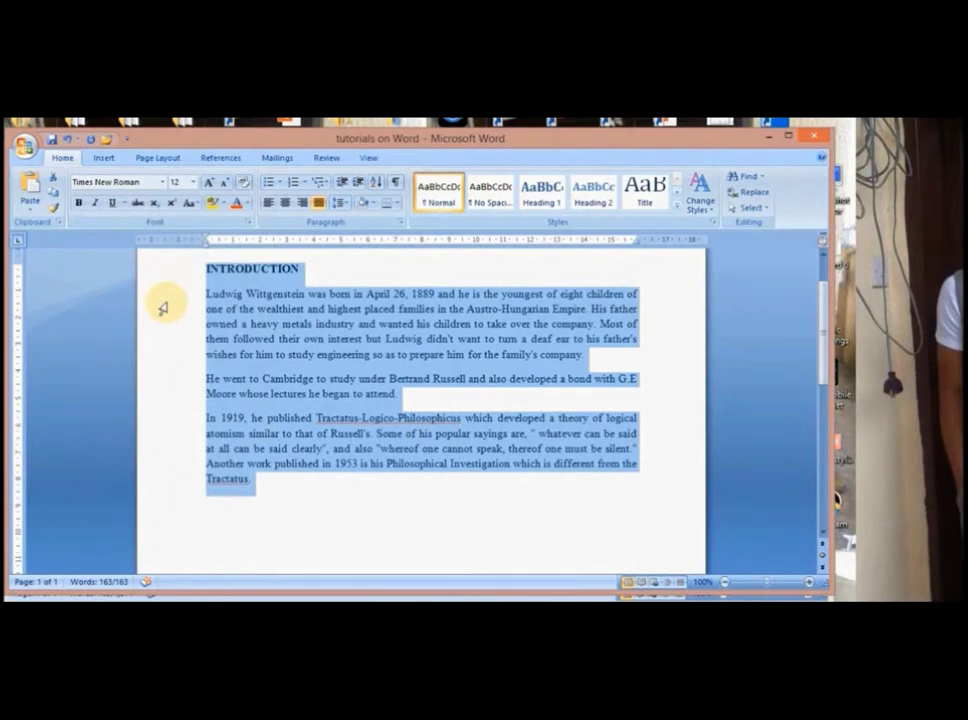
click(198, 205)
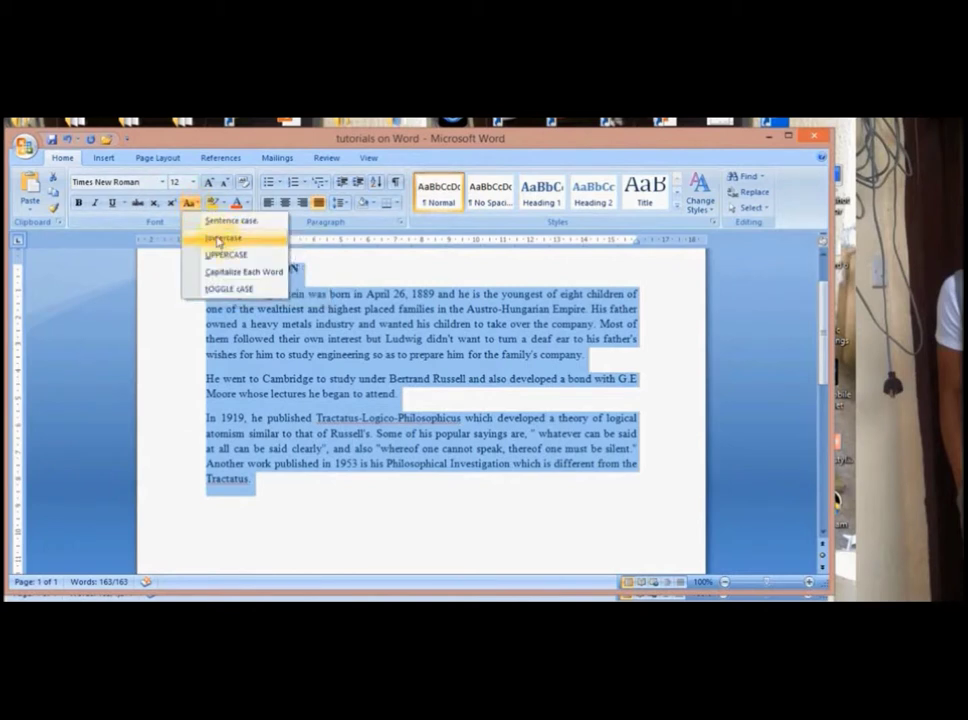
click(181, 330)
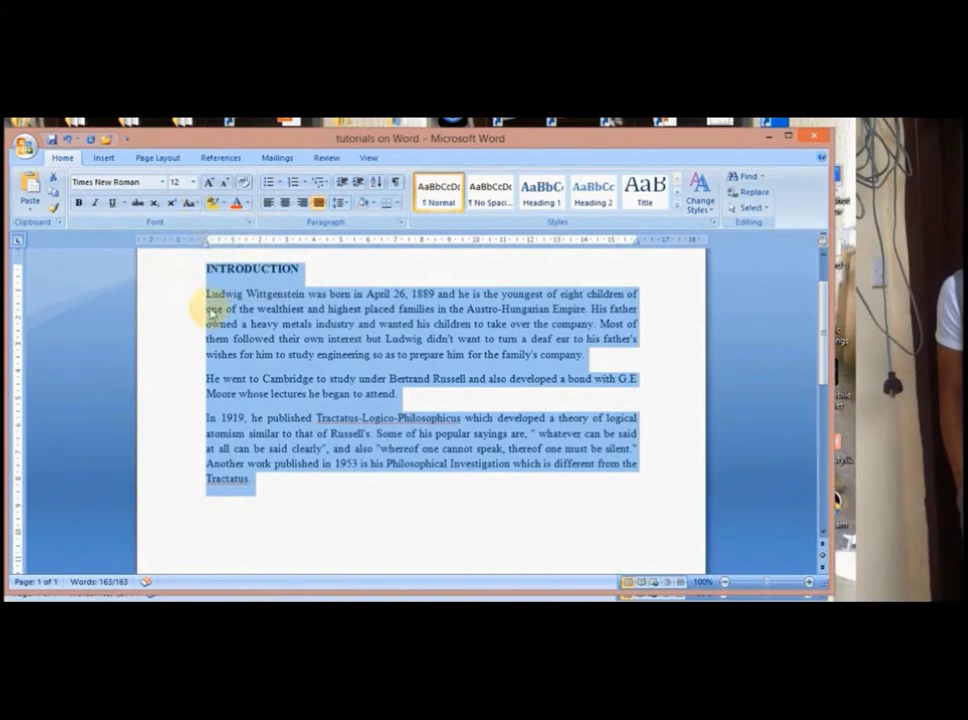
click(202, 274)
drag(203, 268, 305, 270)
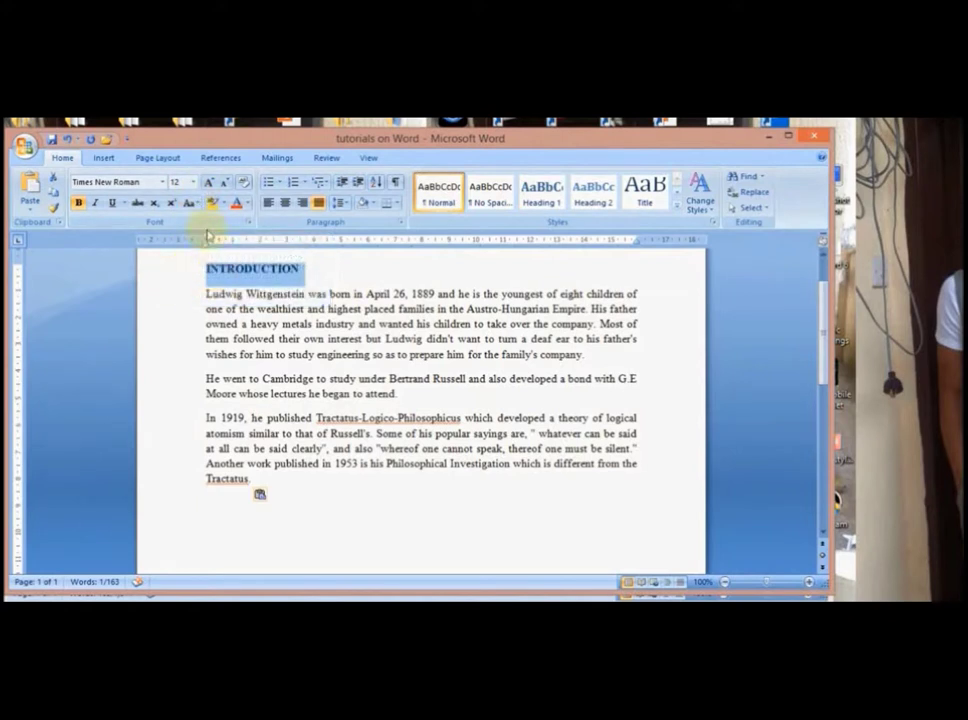
click(190, 203)
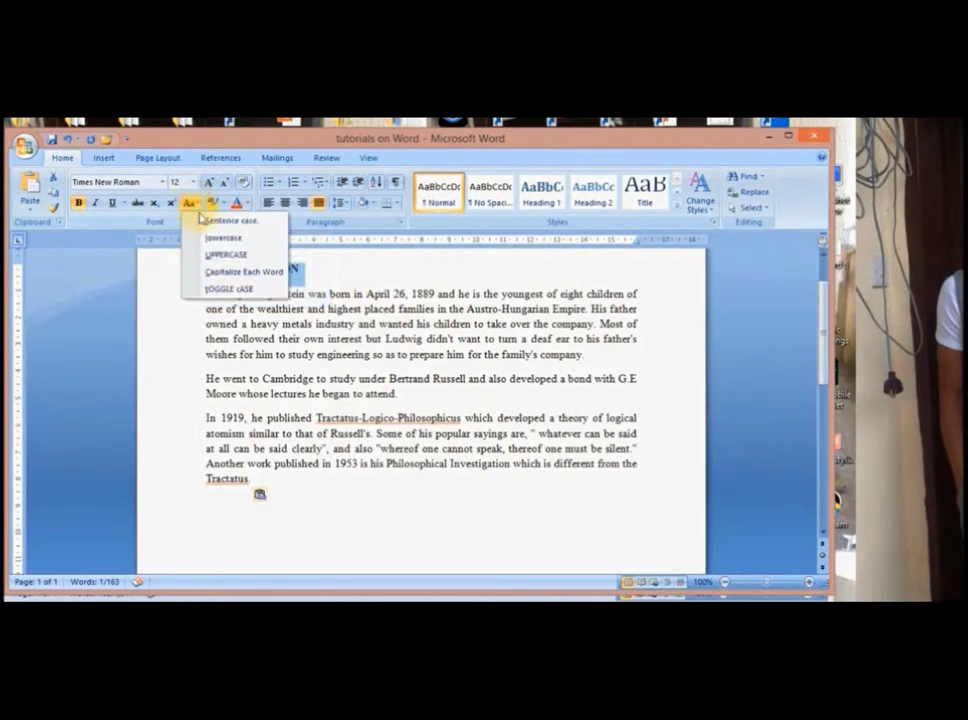
click(247, 242)
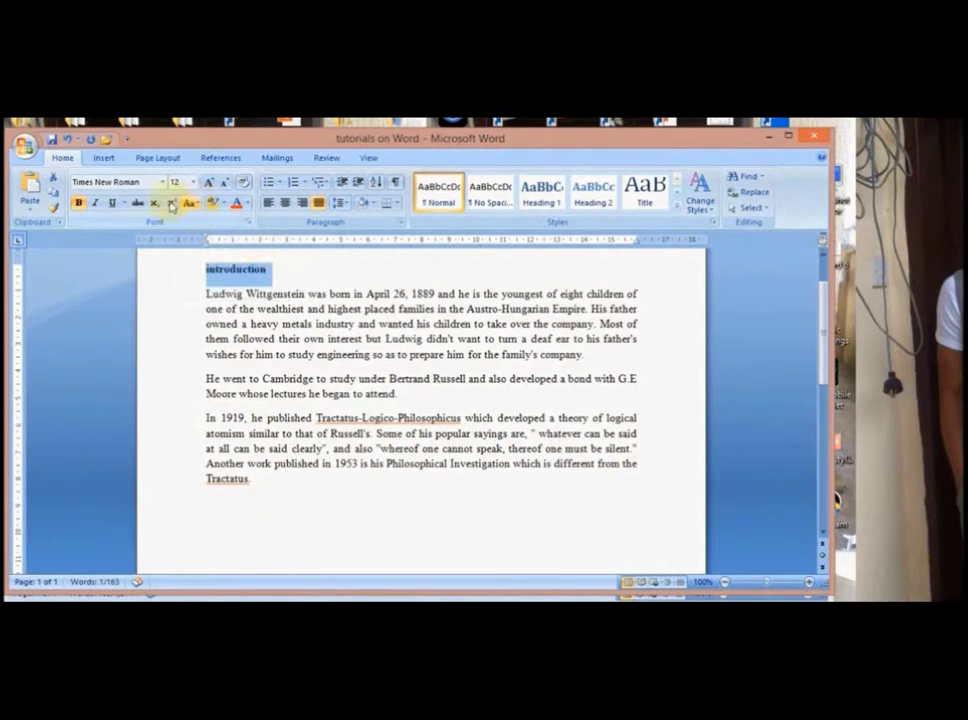
click(79, 204)
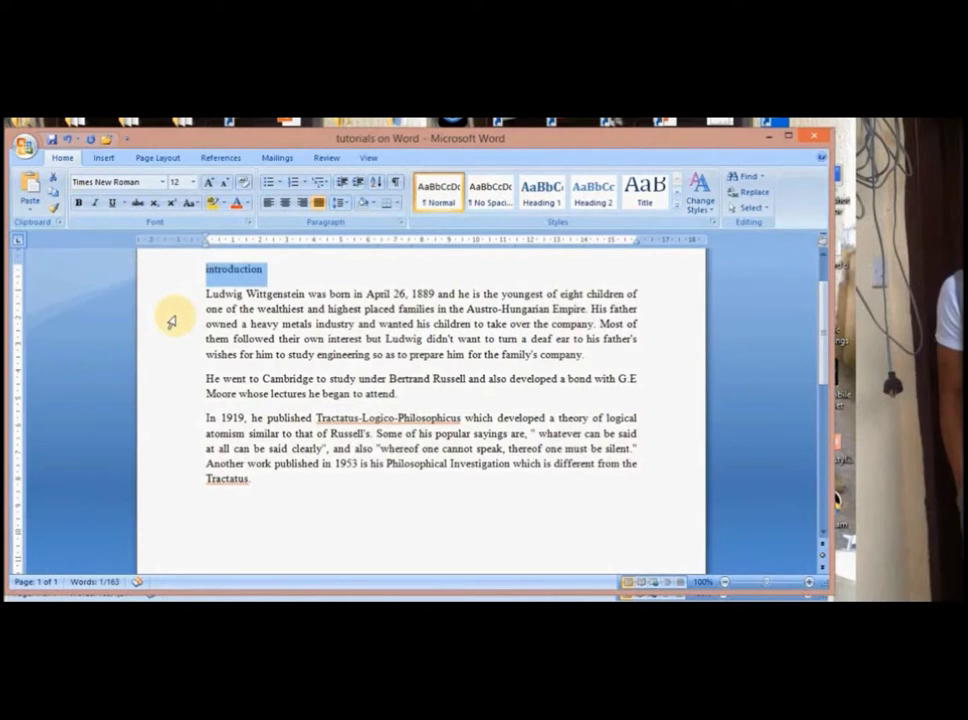
click(325, 272)
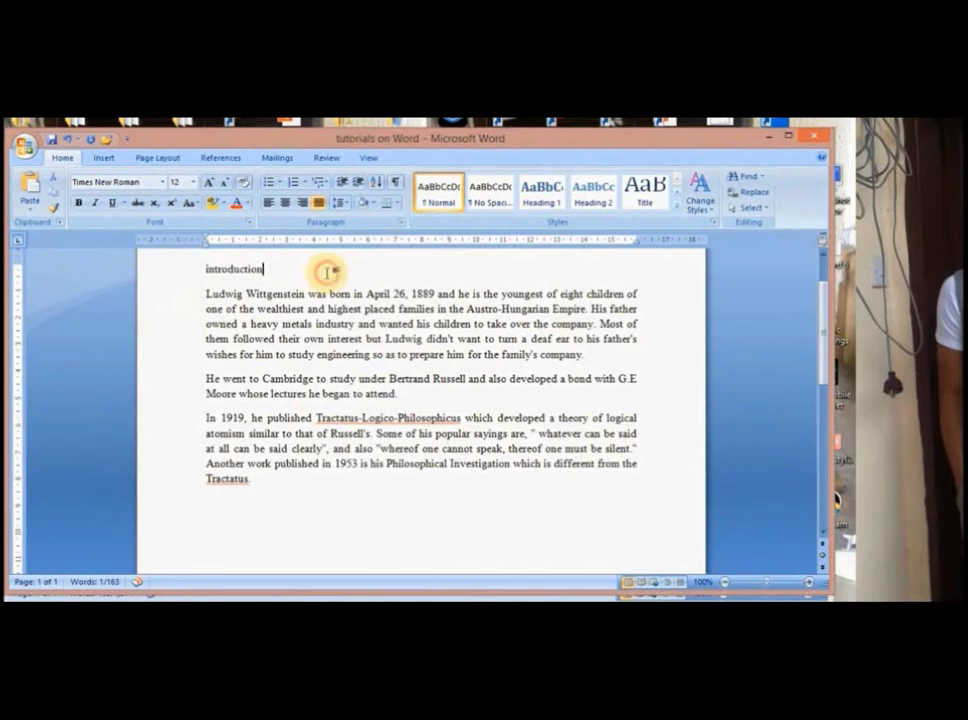
drag(205, 269, 277, 270)
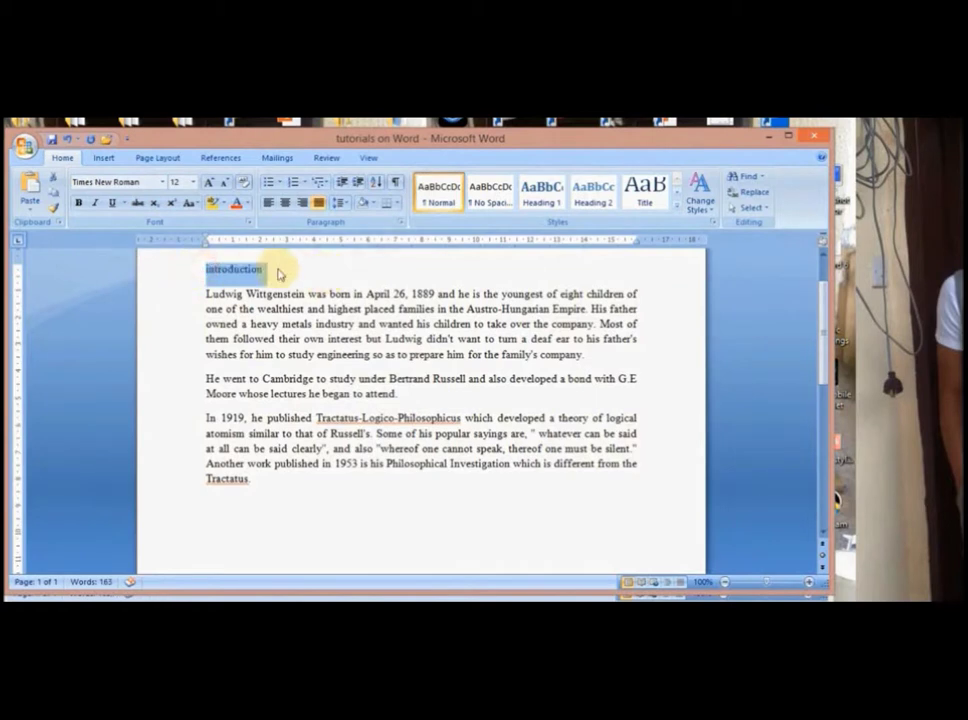
click(191, 203)
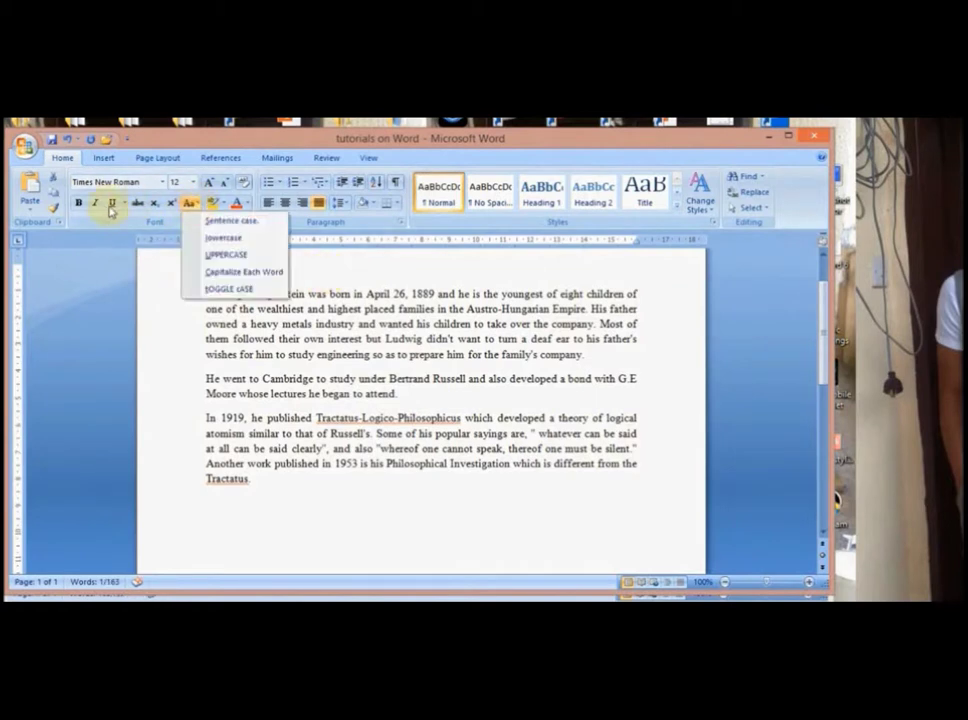
click(79, 202)
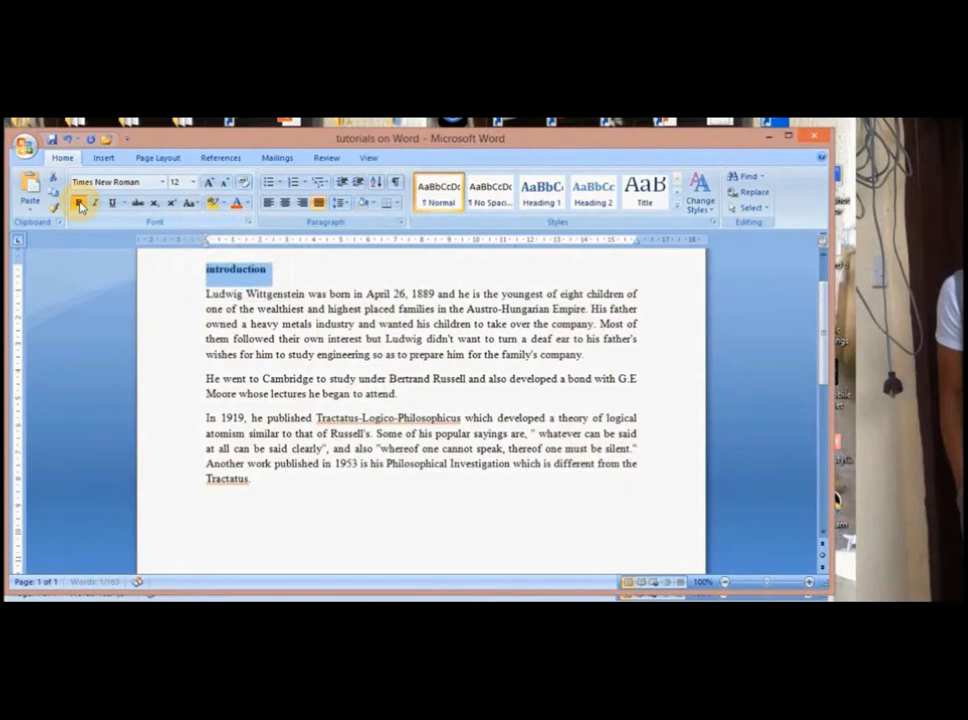
click(190, 203)
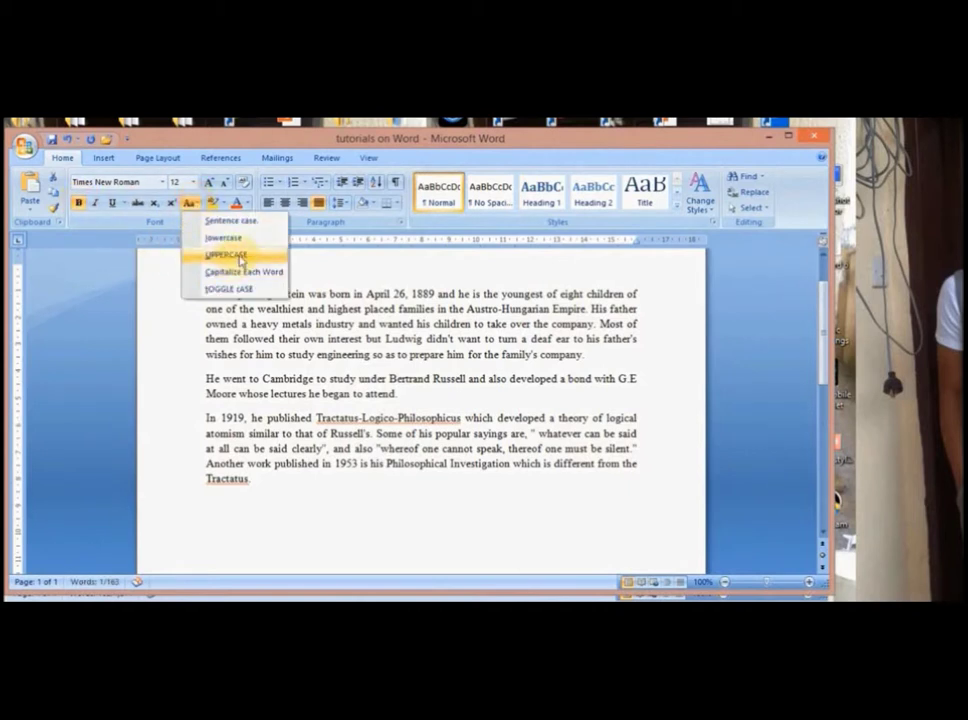
click(245, 257)
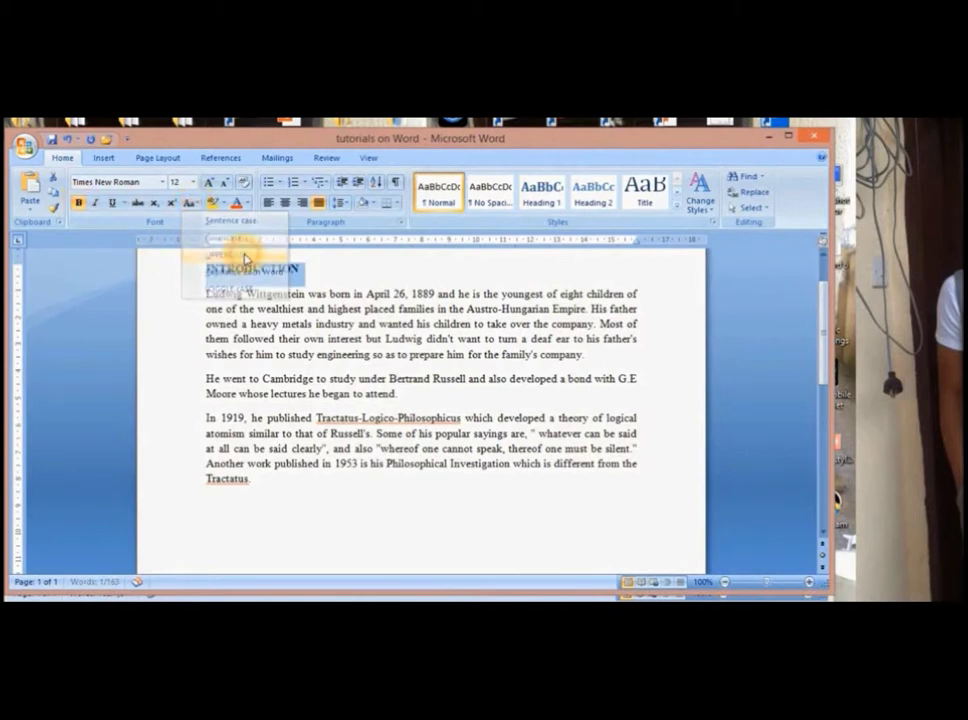
click(345, 272)
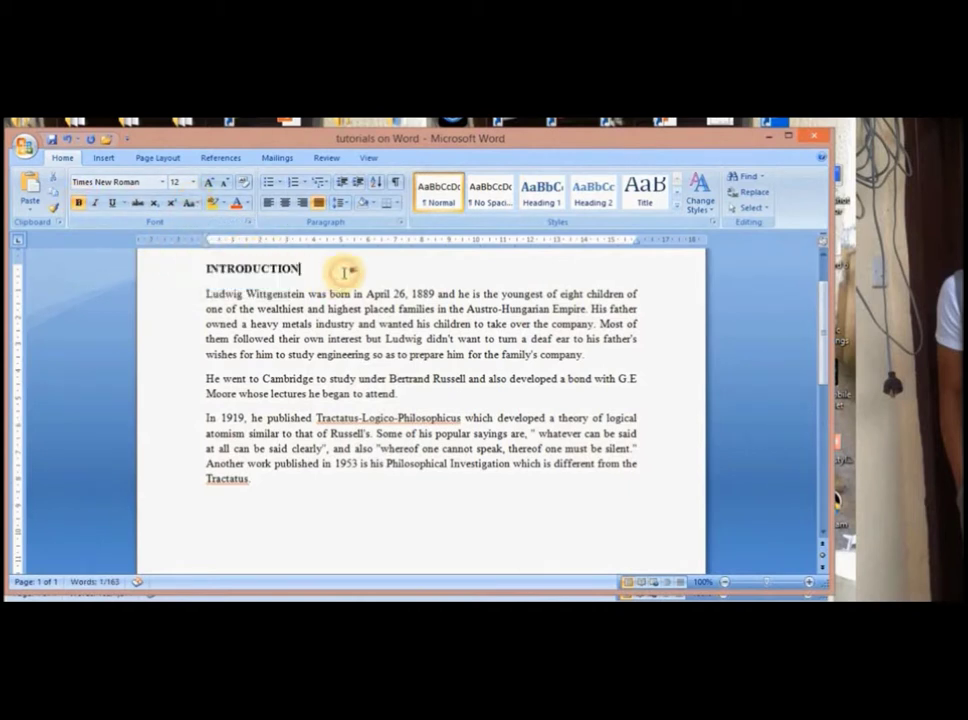
click(204, 293)
Step: Apply Capitalize Each Word to the Ludwig paragraph's first line
shift+click(640, 295)
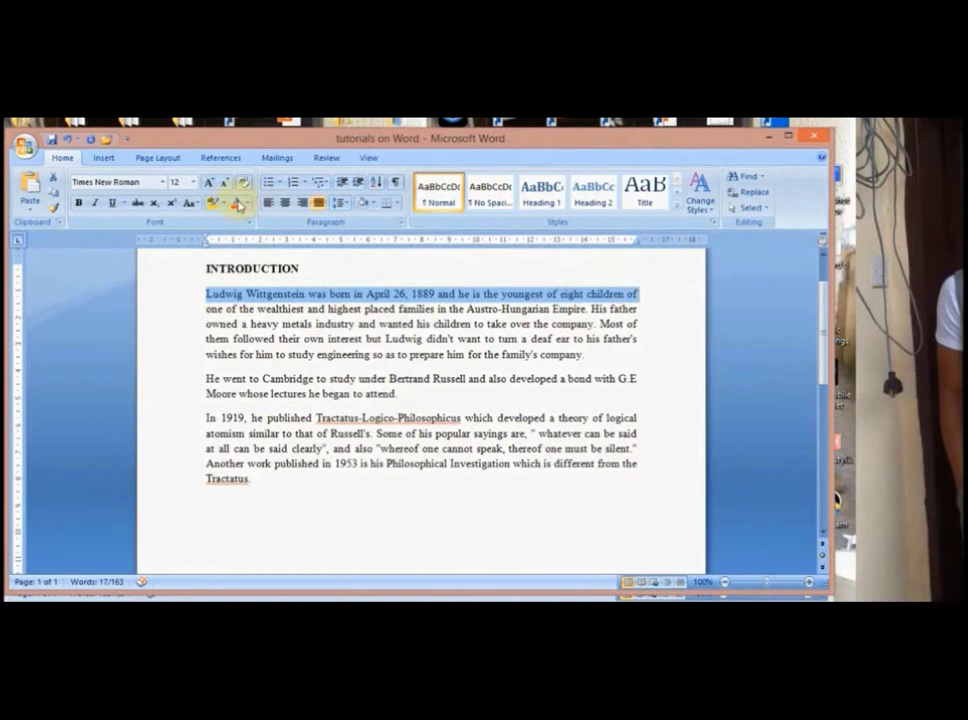
click(197, 206)
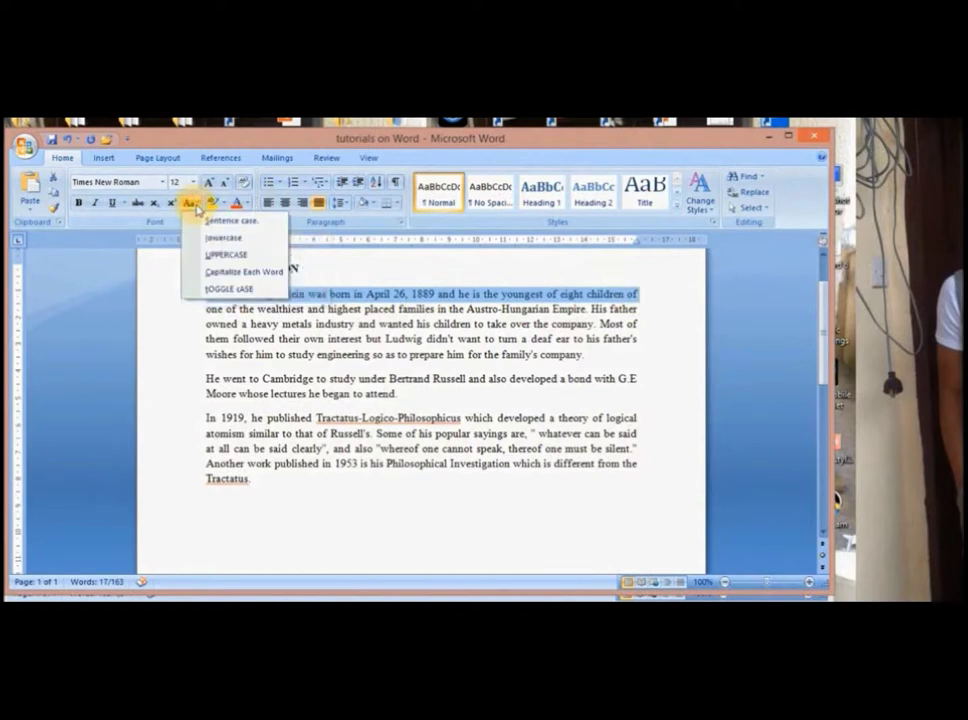
click(243, 273)
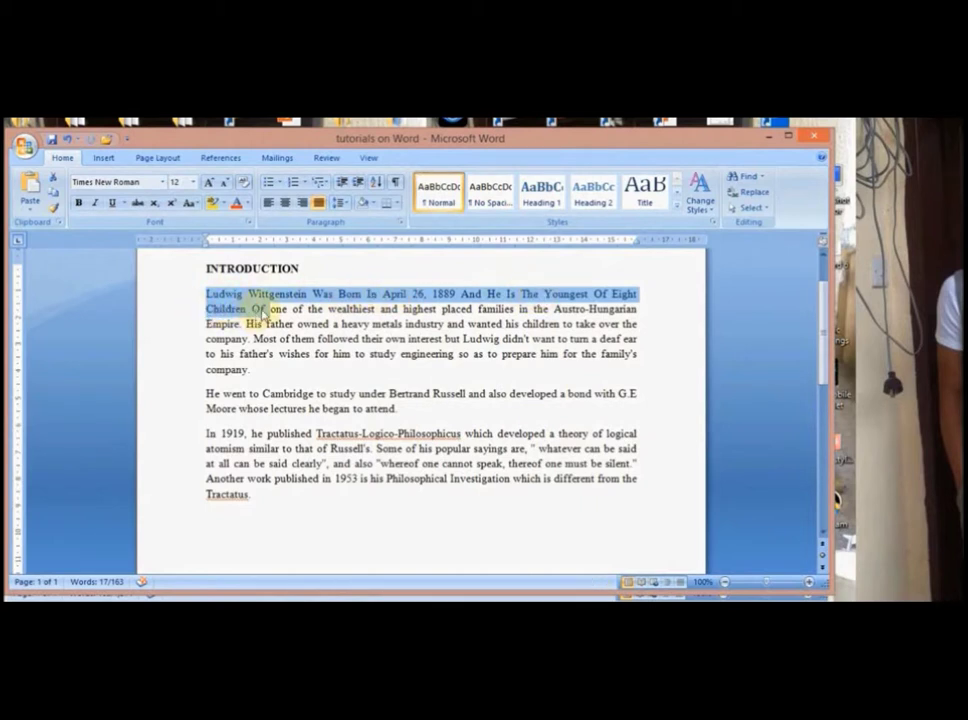
Step: Make the paragraph's second line underlined, italic and struck through
click(185, 312)
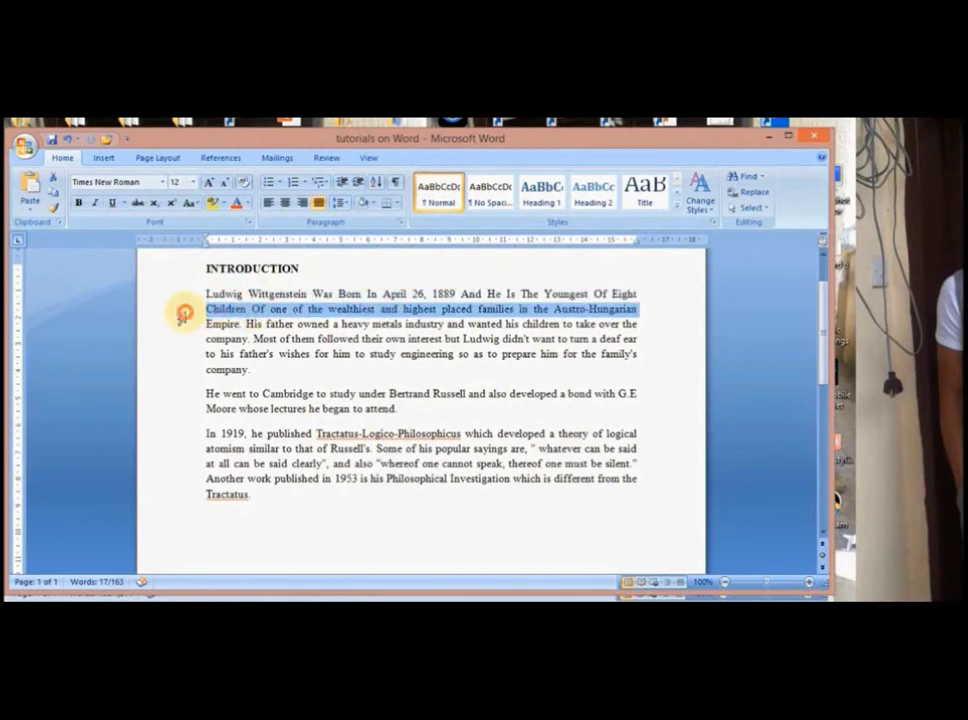
click(113, 205)
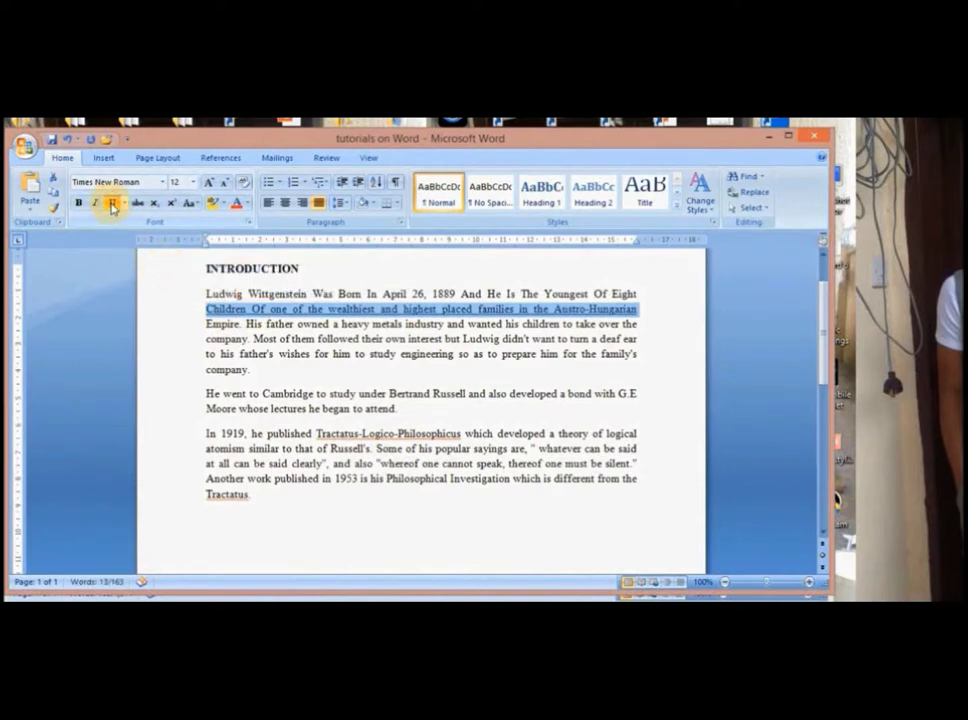
click(96, 204)
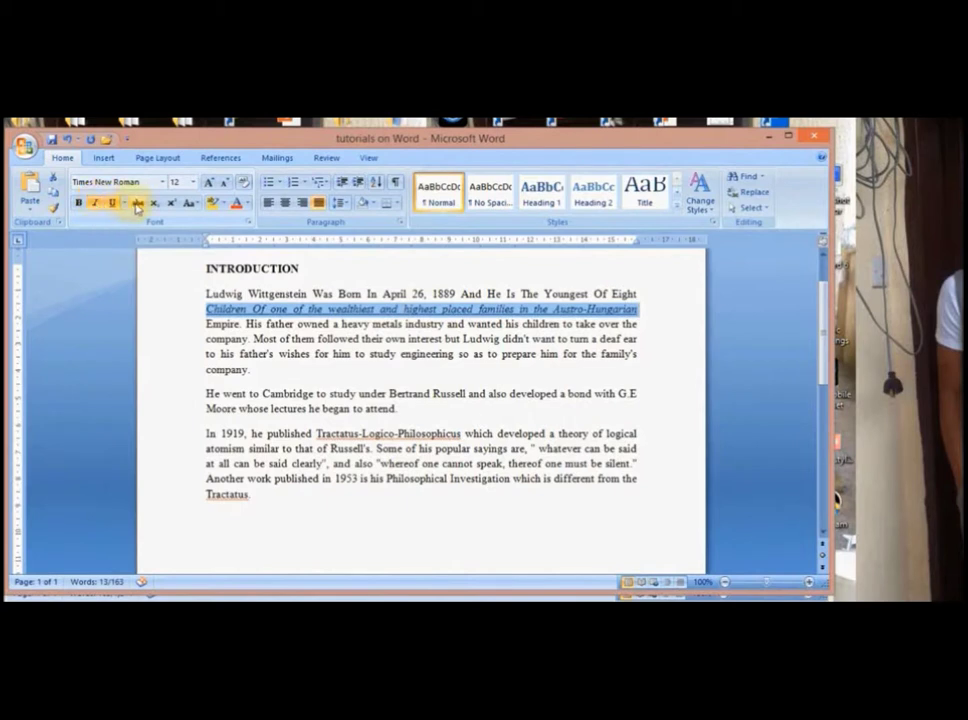
click(137, 204)
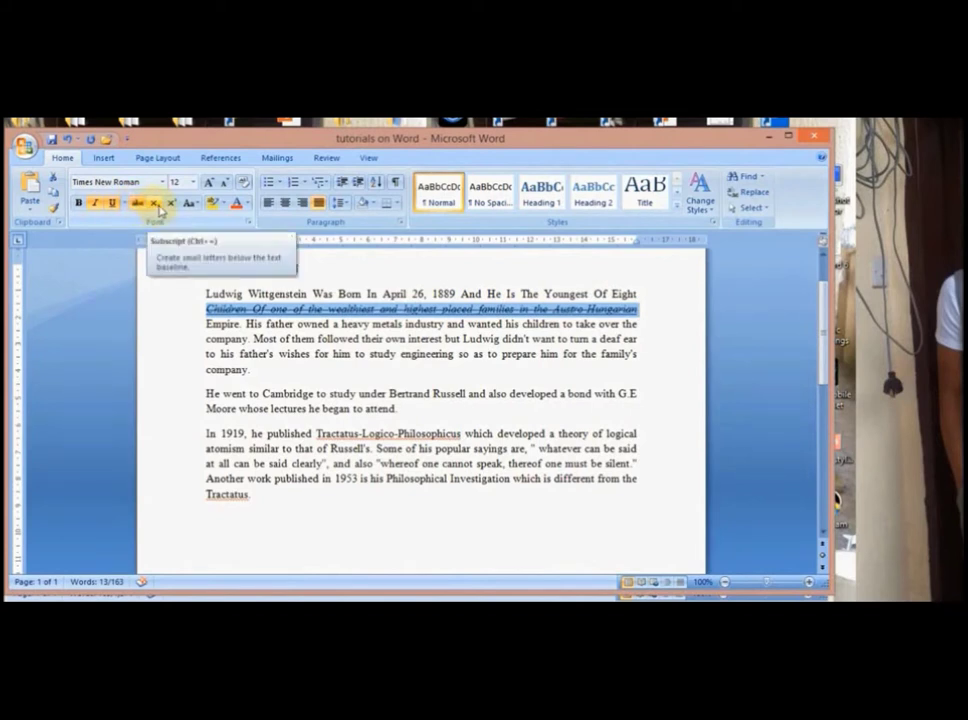
Step: Return the Ludwig paragraph's second line to normal baseline, removing strikethrough and italic
click(157, 204)
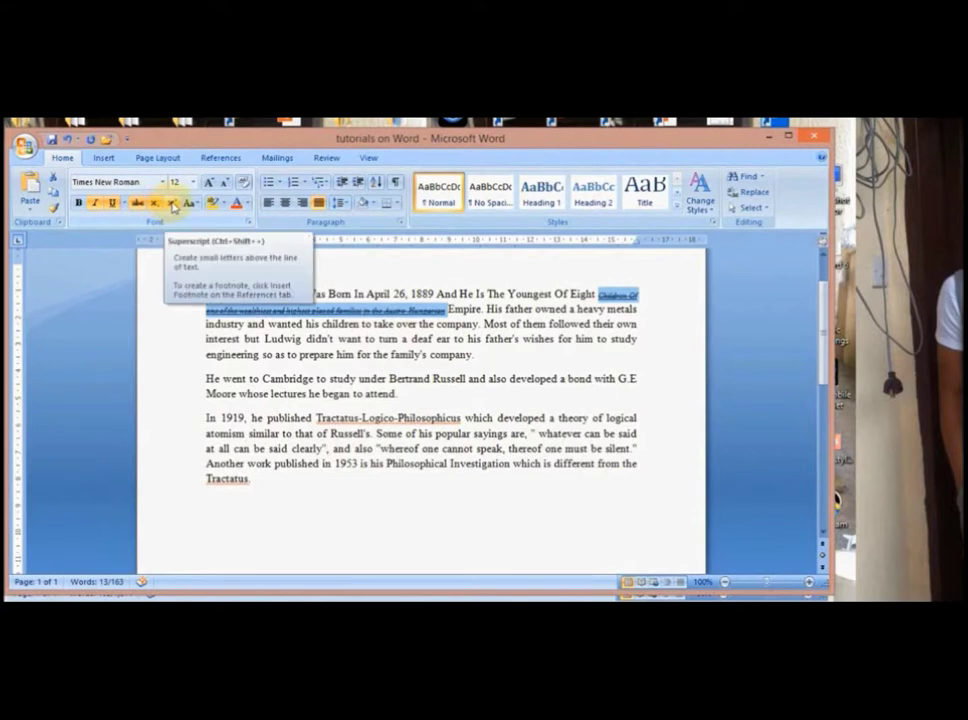
click(173, 204)
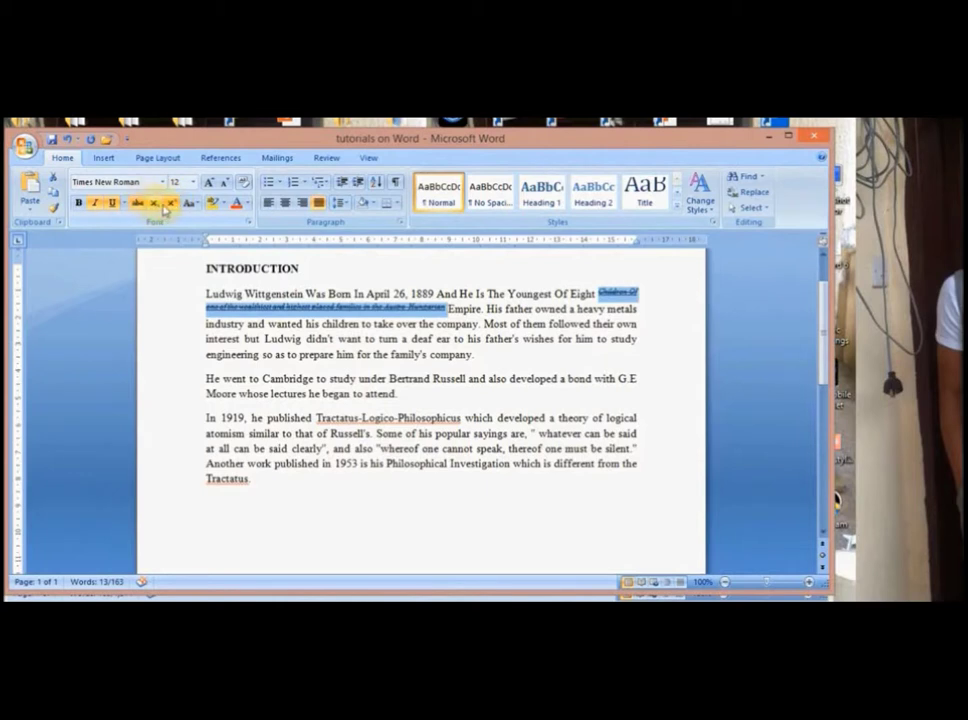
click(173, 204)
click(137, 203)
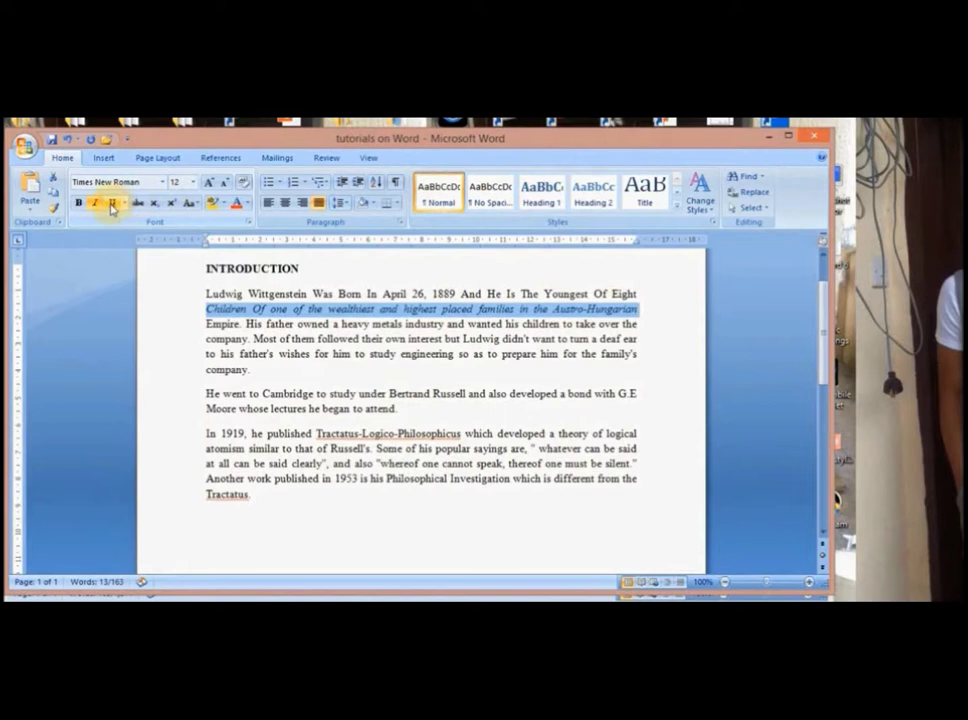
click(97, 204)
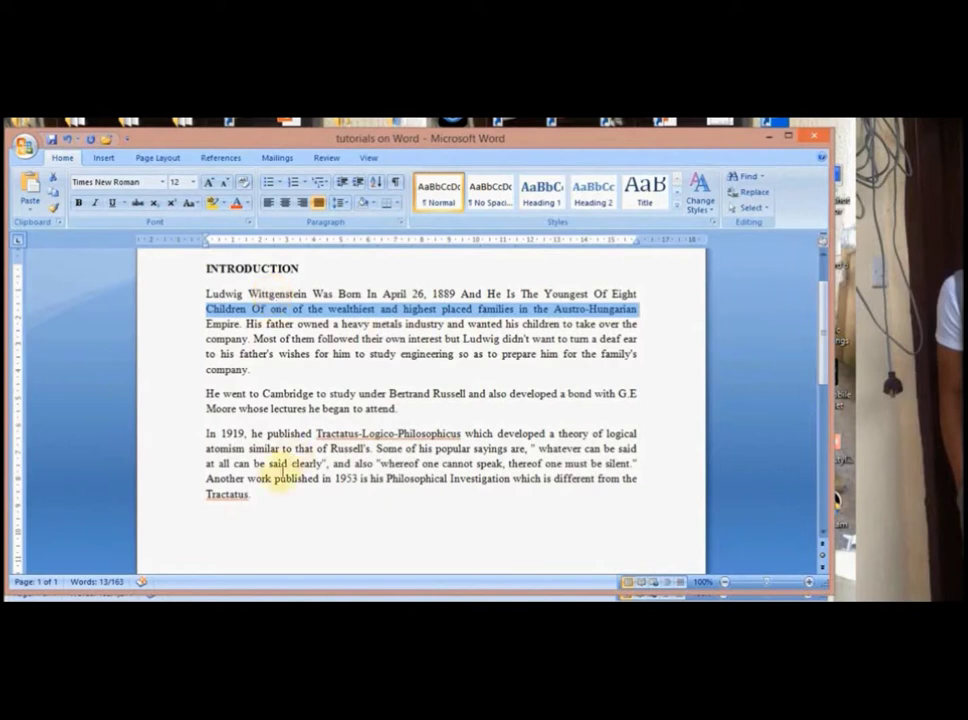
Step: Add an empty paragraph after 'Tractatus.' and select text from 'Ludwig' into the third paragraph
click(253, 495)
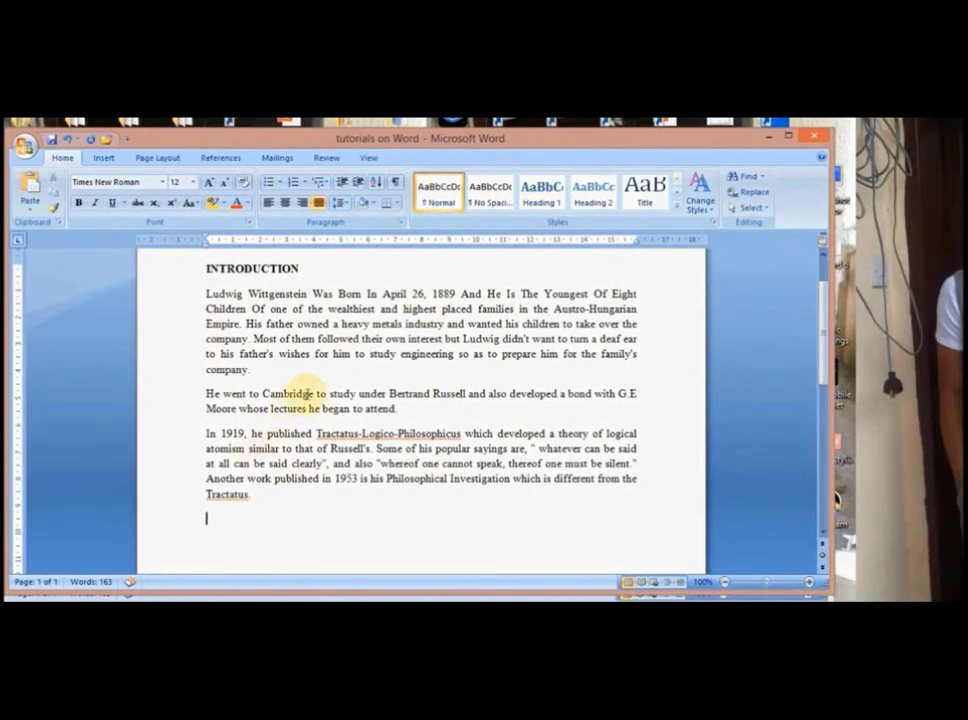
key(Return)
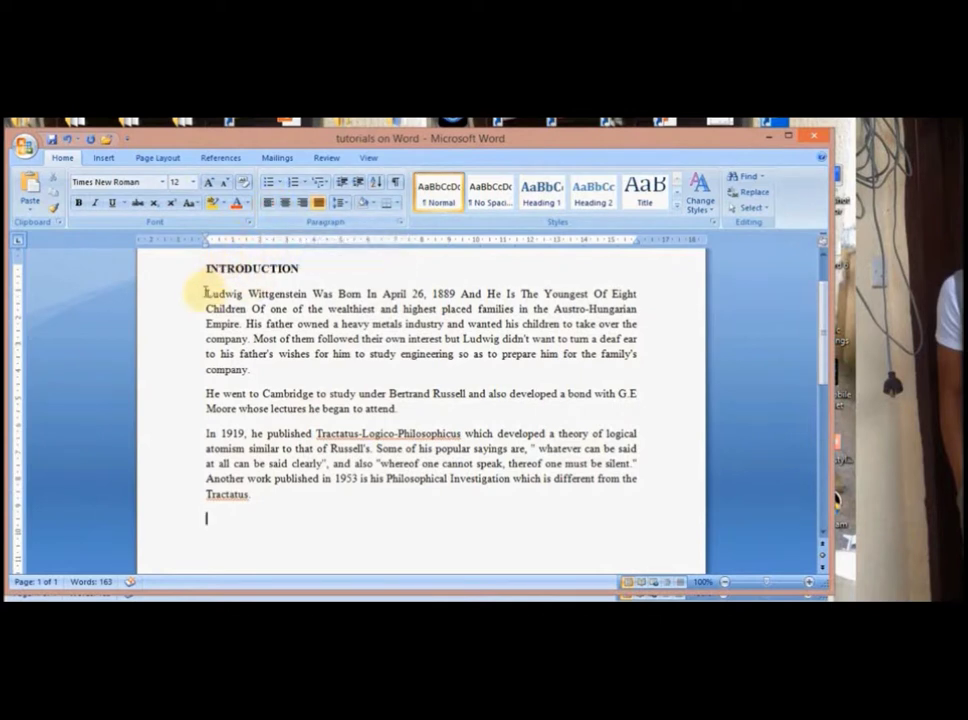
drag(204, 293, 617, 463)
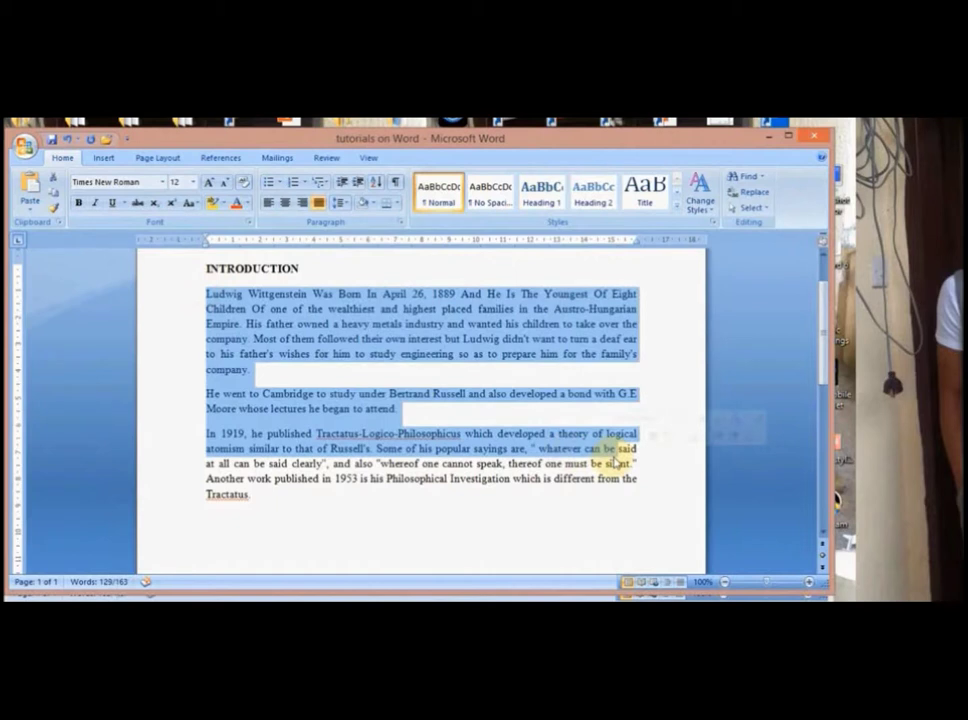
click(627, 512)
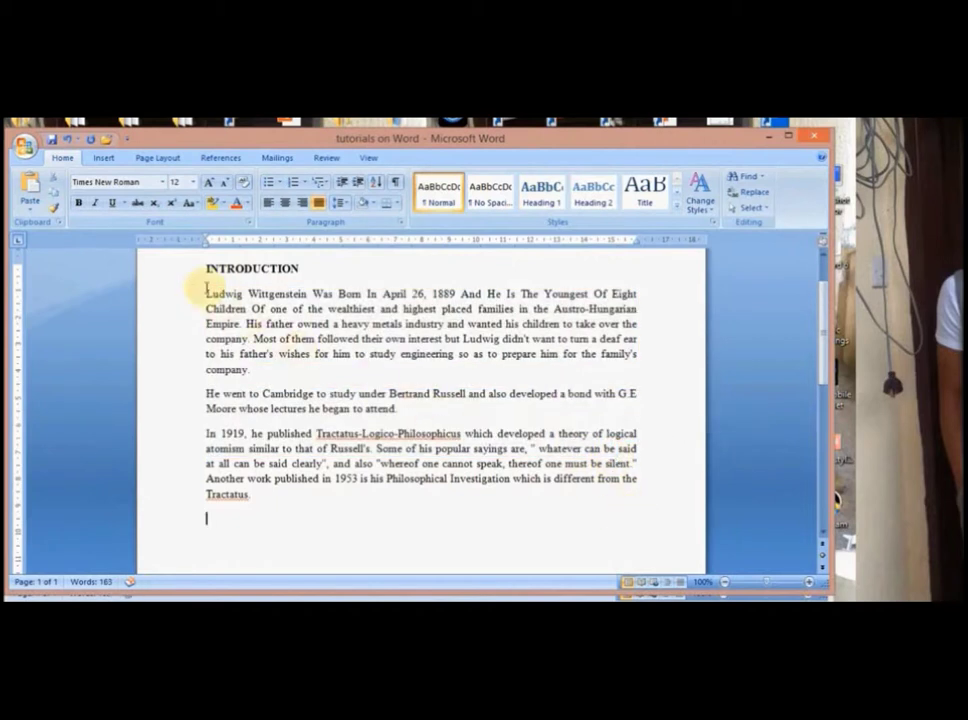
drag(206, 291, 484, 543)
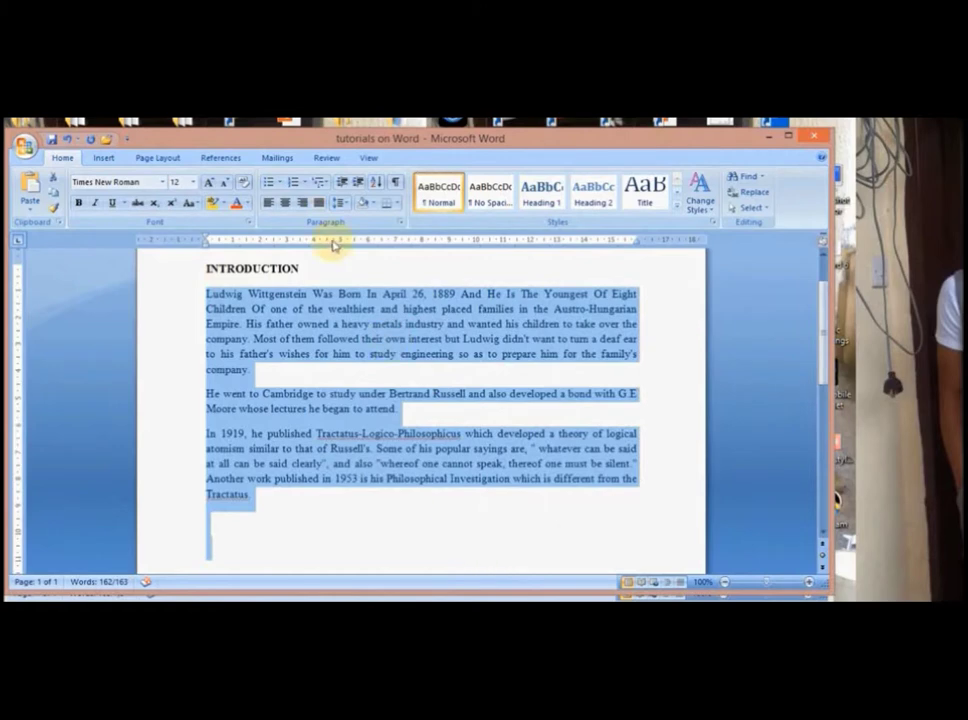
click(287, 204)
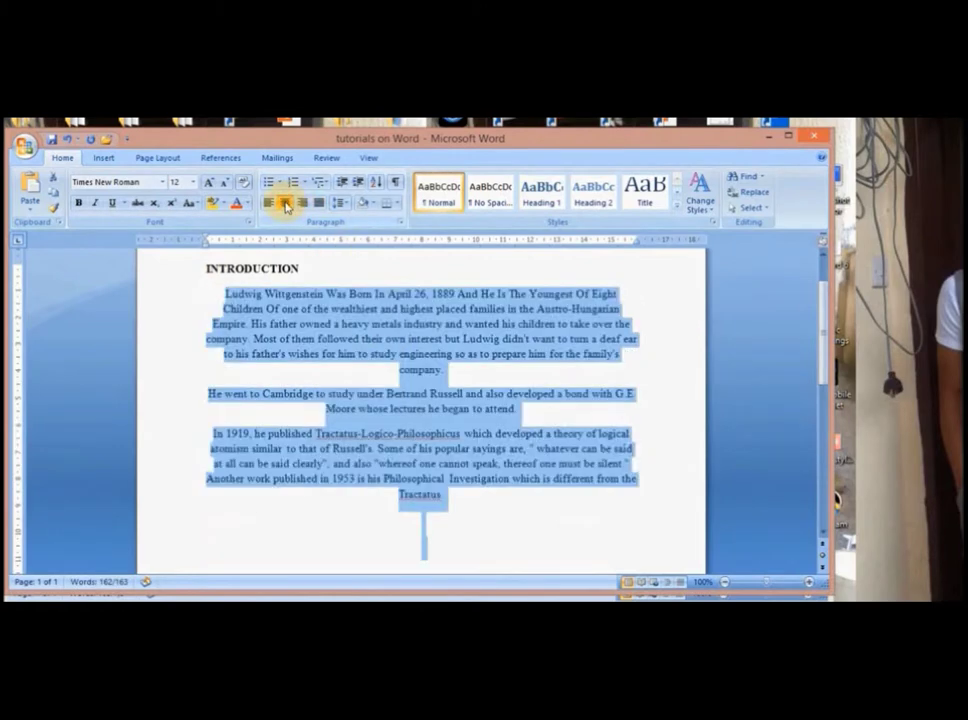
click(302, 203)
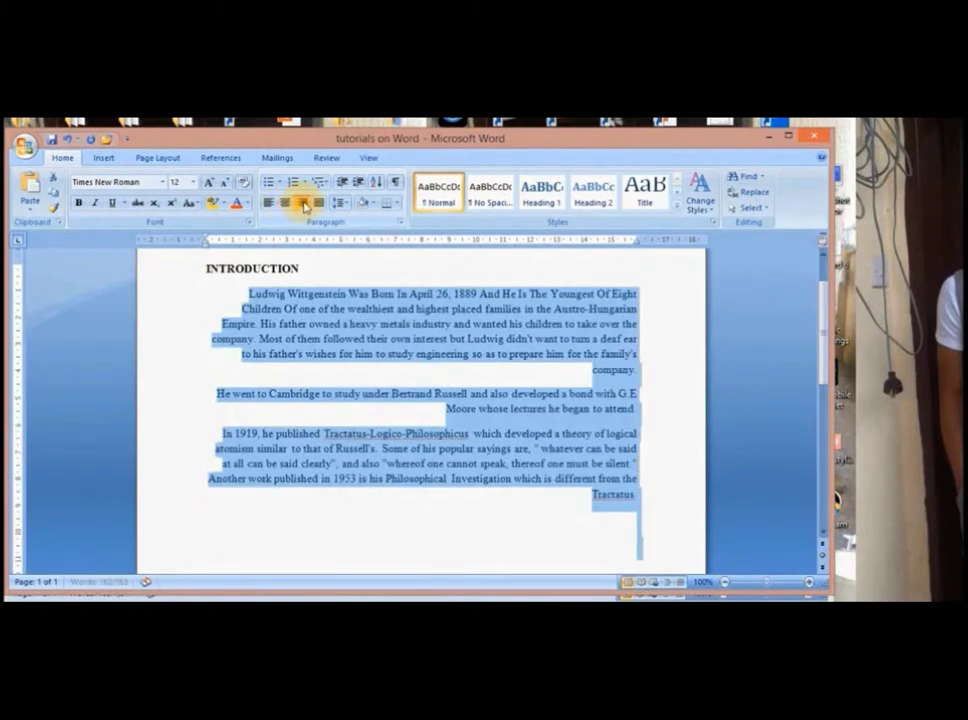
click(318, 204)
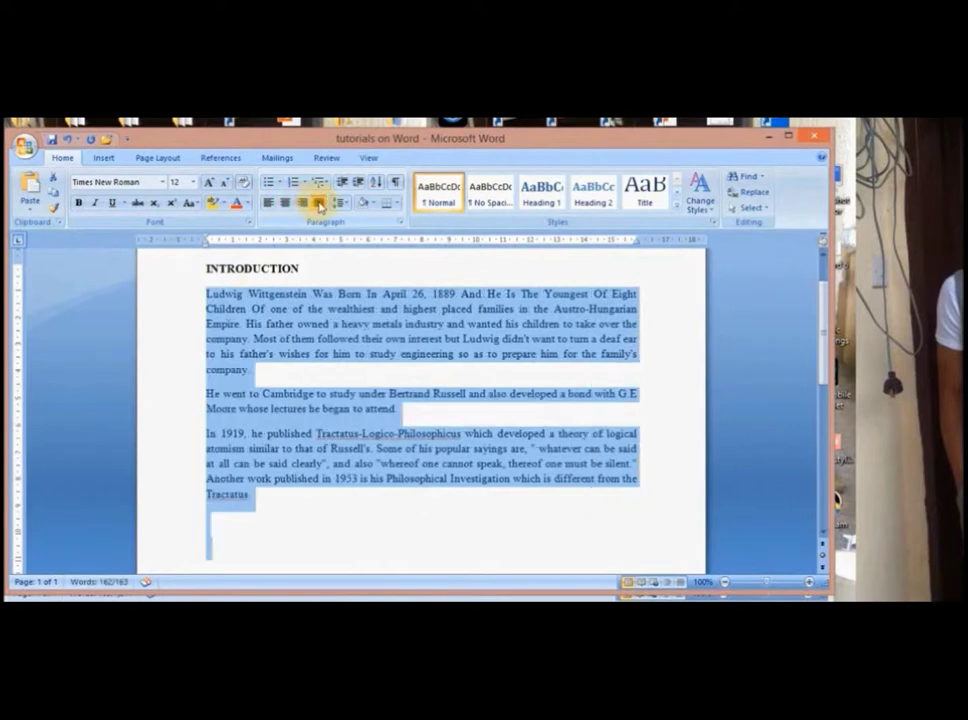
click(268, 205)
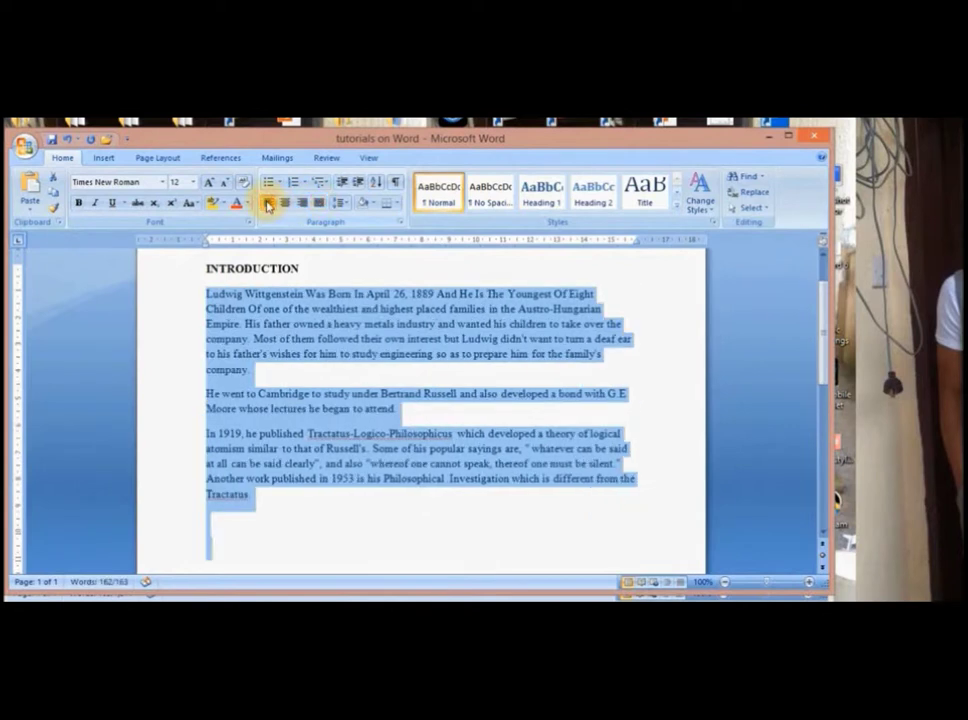
click(319, 204)
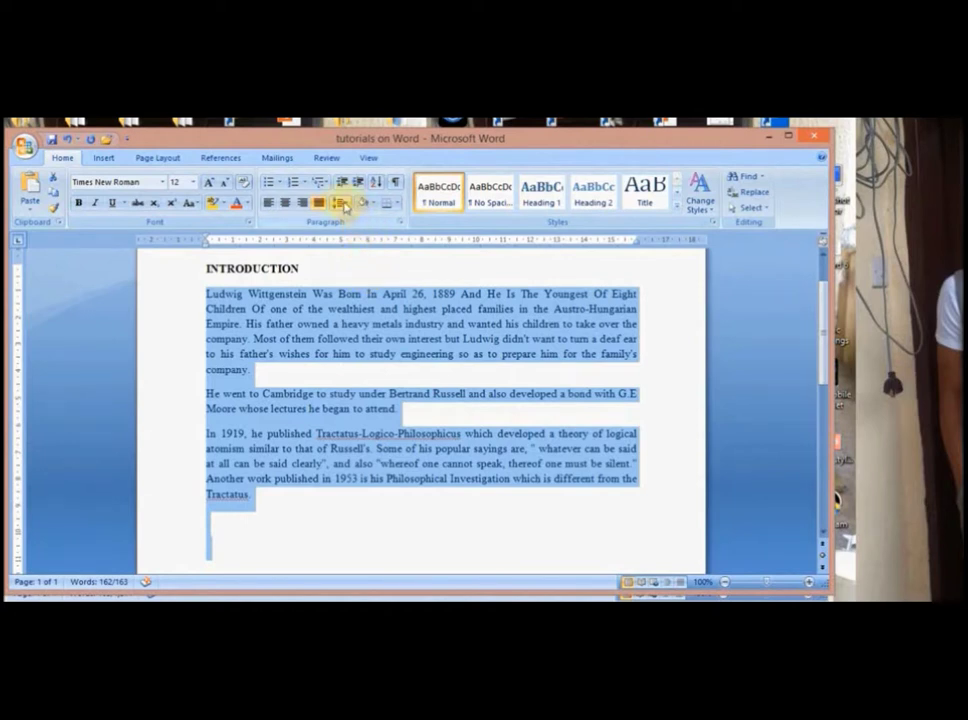
Step: Set the selected body paragraphs to 1.0 line spacing after briefly trying 2.0
click(346, 205)
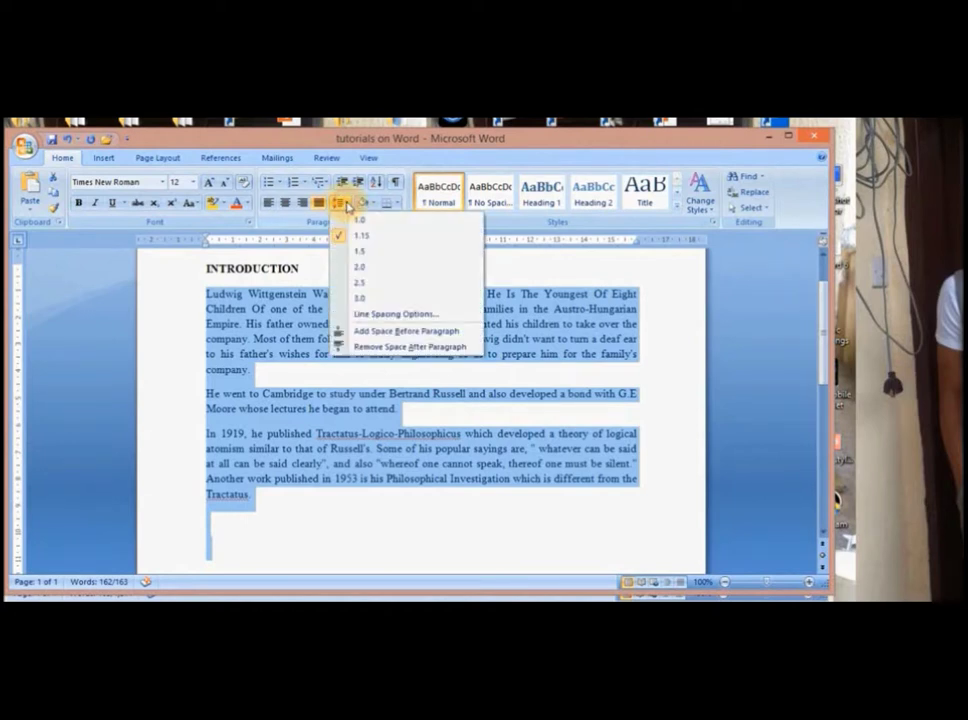
click(376, 268)
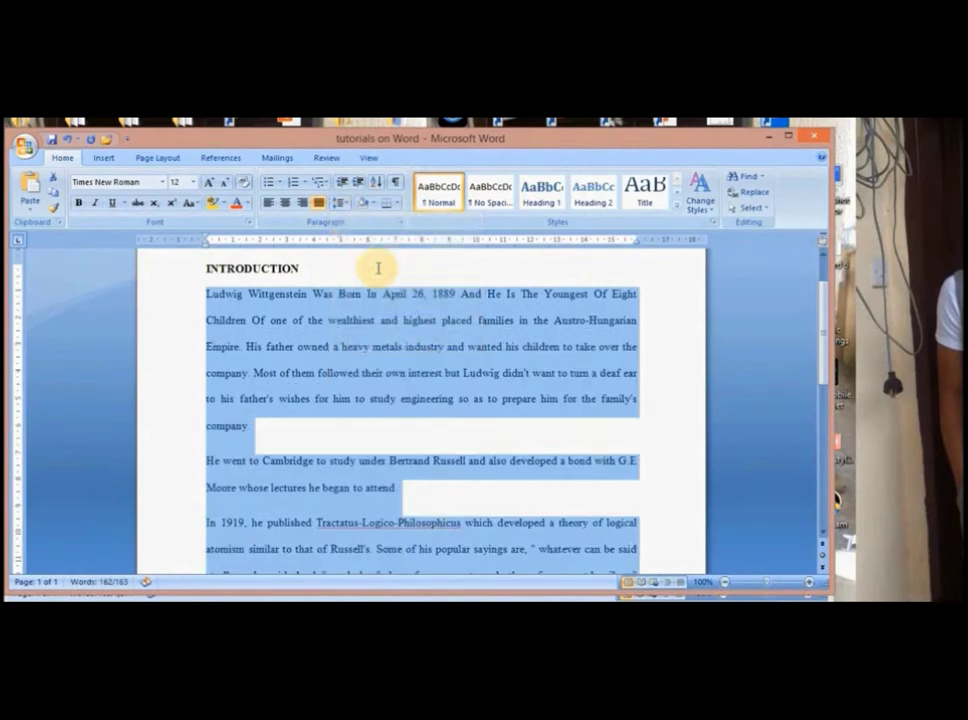
click(343, 203)
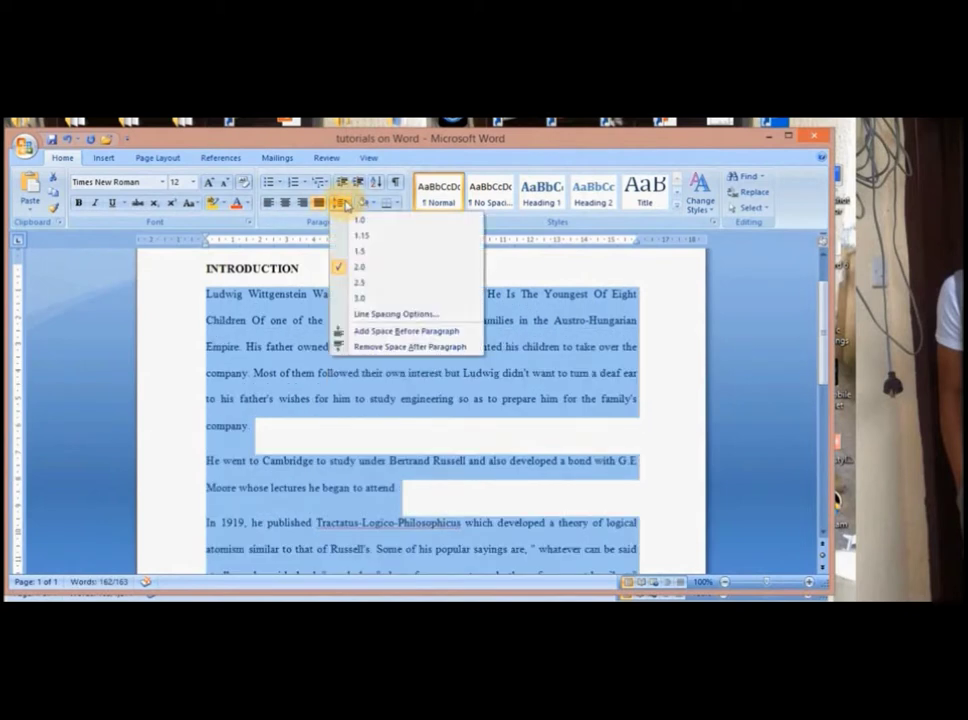
click(361, 220)
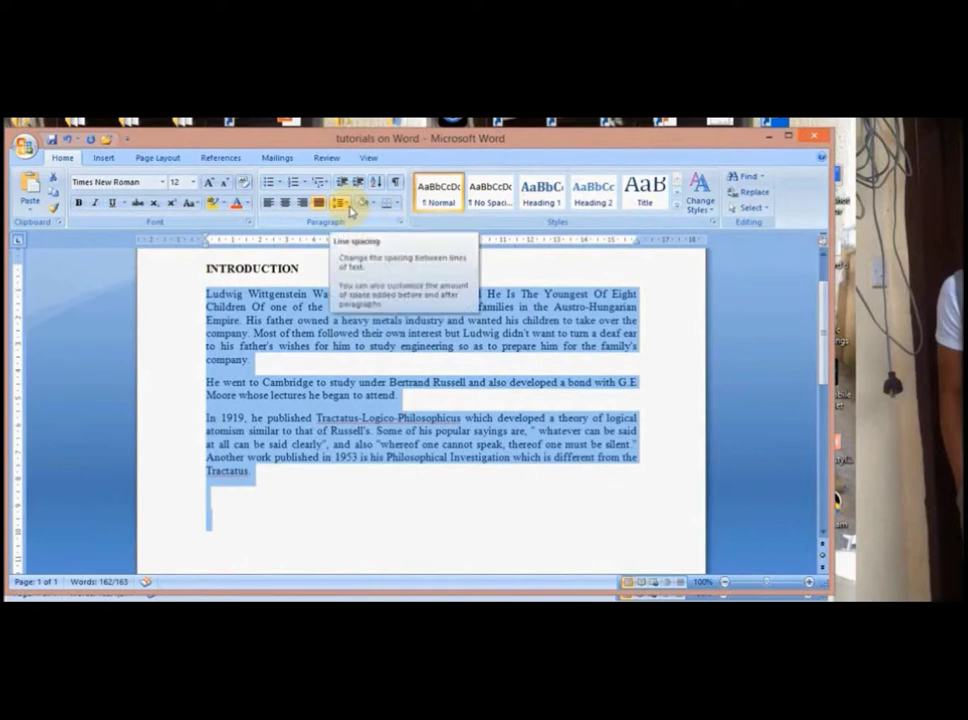
click(601, 408)
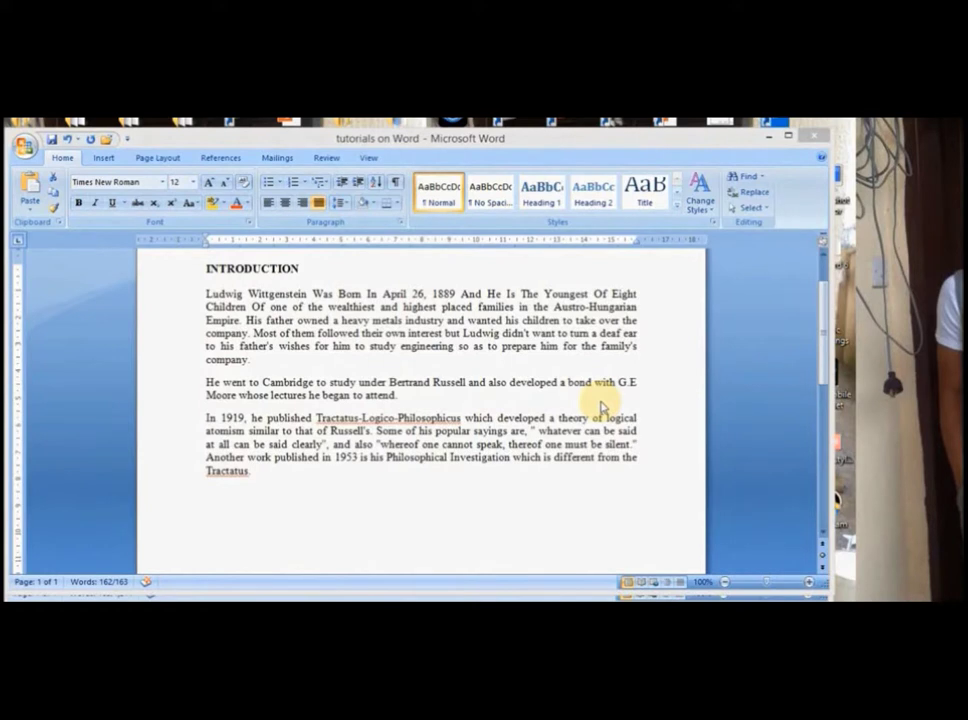
Step: Reselect the body paragraphs and view the Shading colours and numbering formats without applying any
key(ctrl+z)
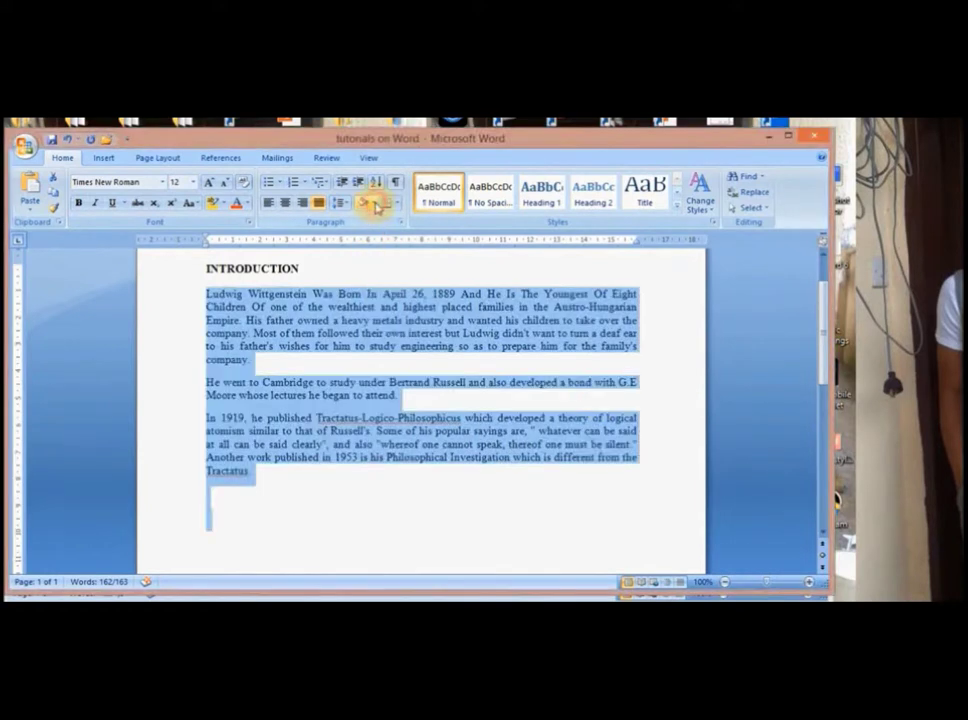
click(378, 205)
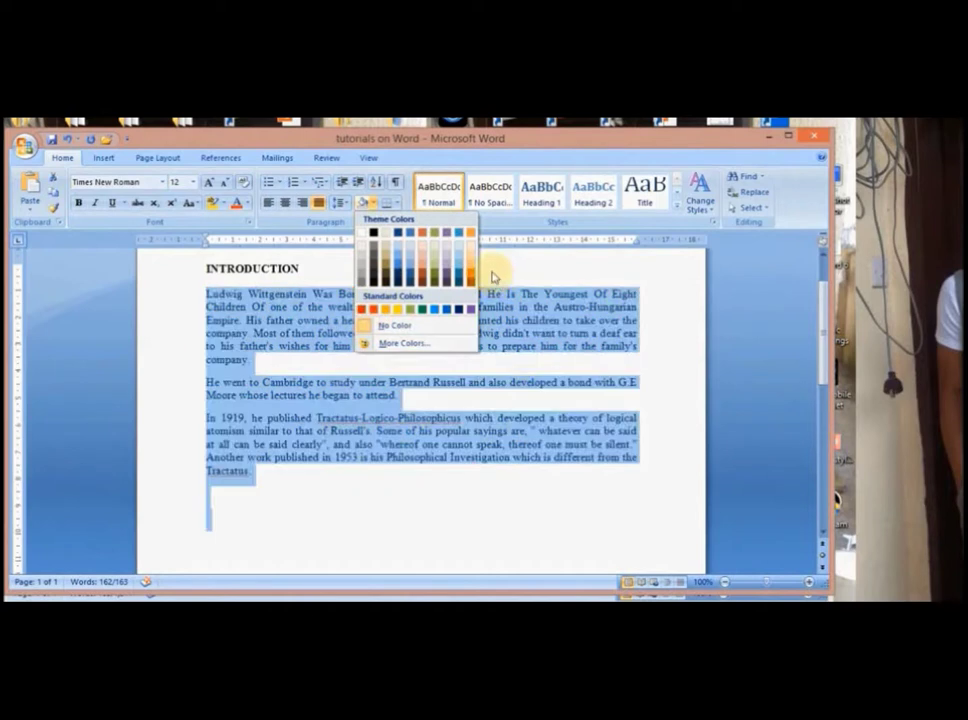
click(493, 272)
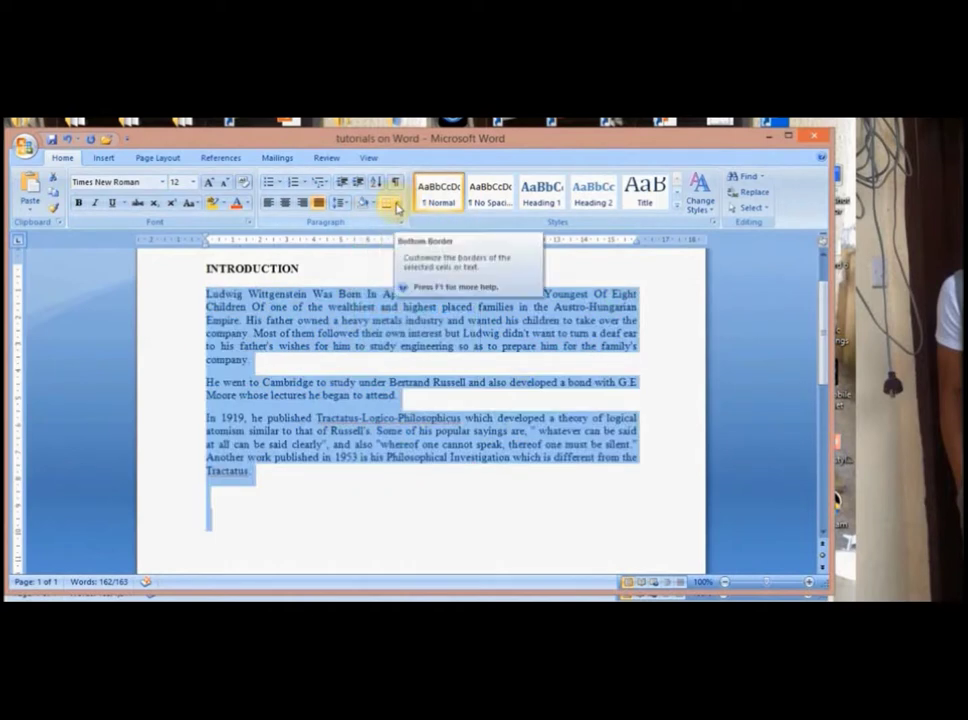
click(308, 186)
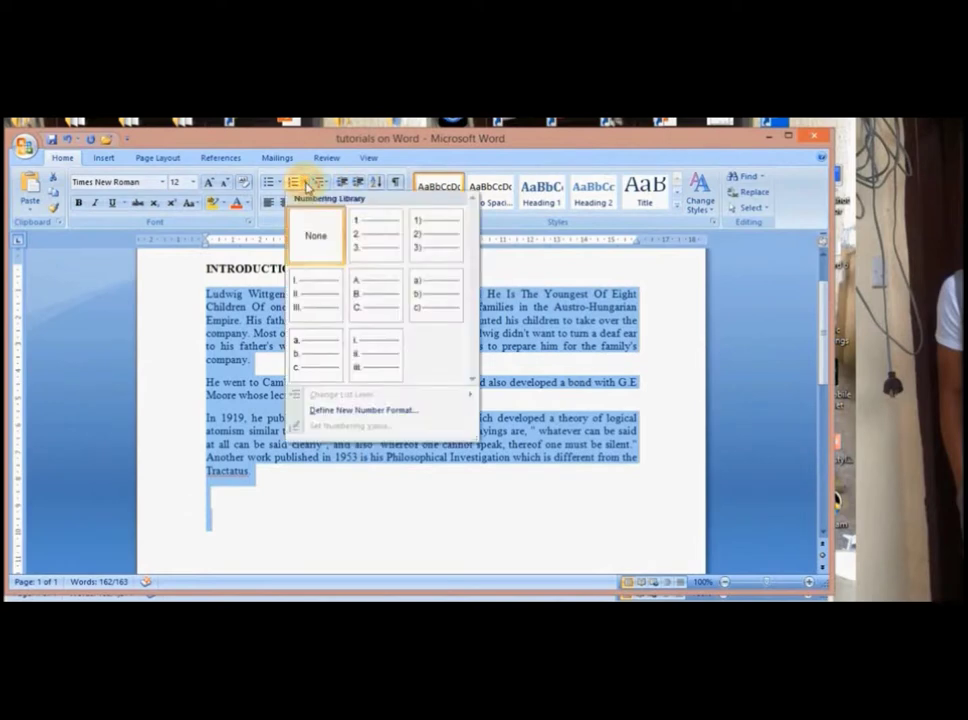
click(371, 233)
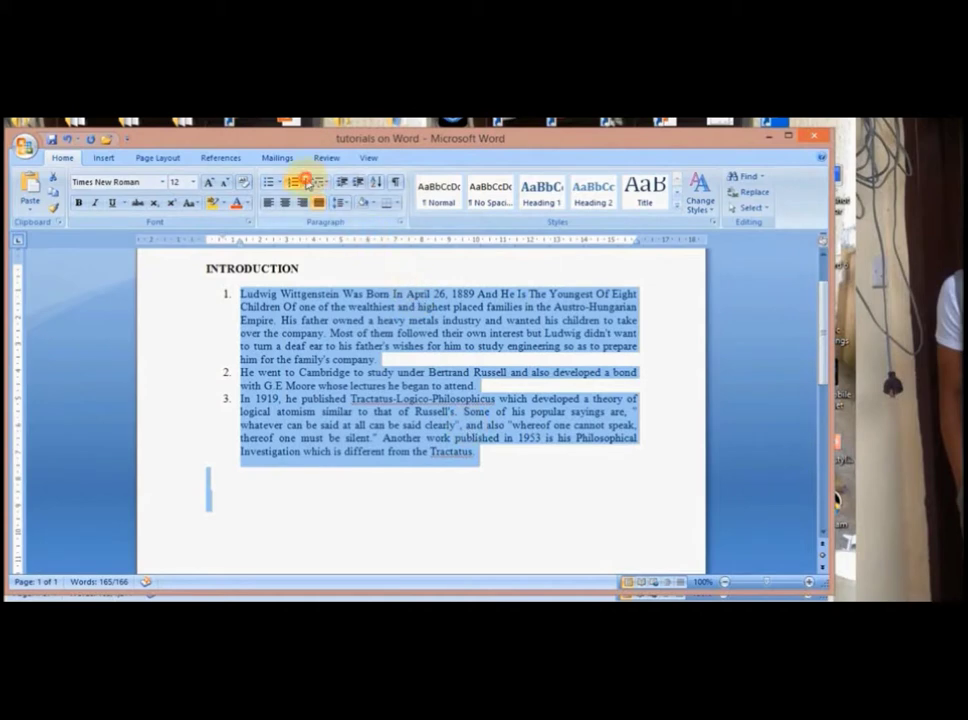
click(308, 182)
click(312, 318)
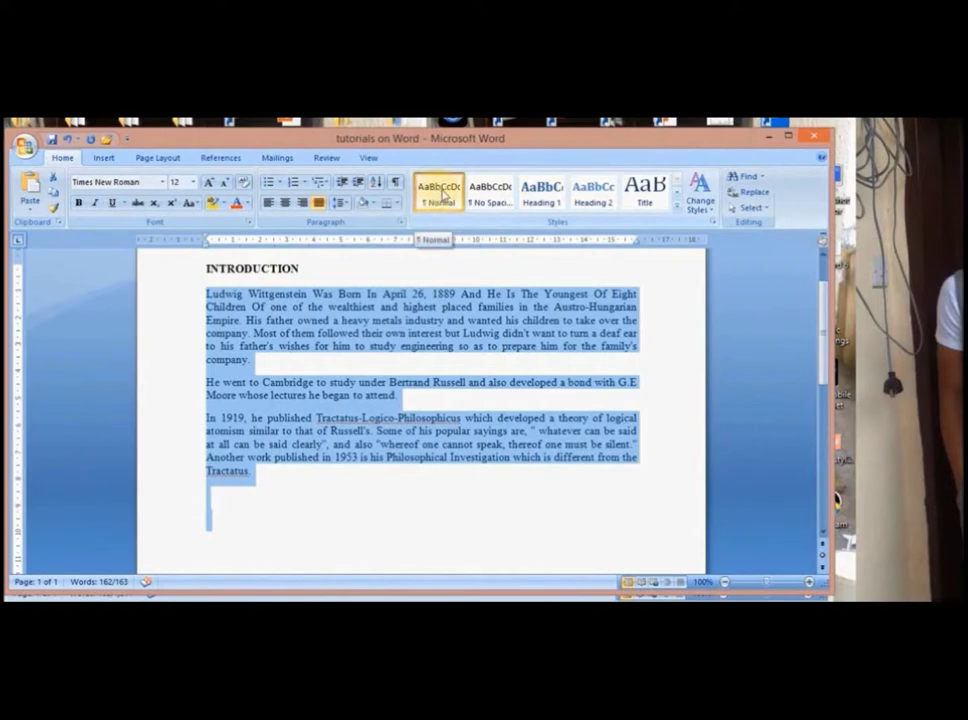
Step: Try Heading 1 and Title on the body paragraphs, then settle on Normal style (Calibri 11)
click(543, 192)
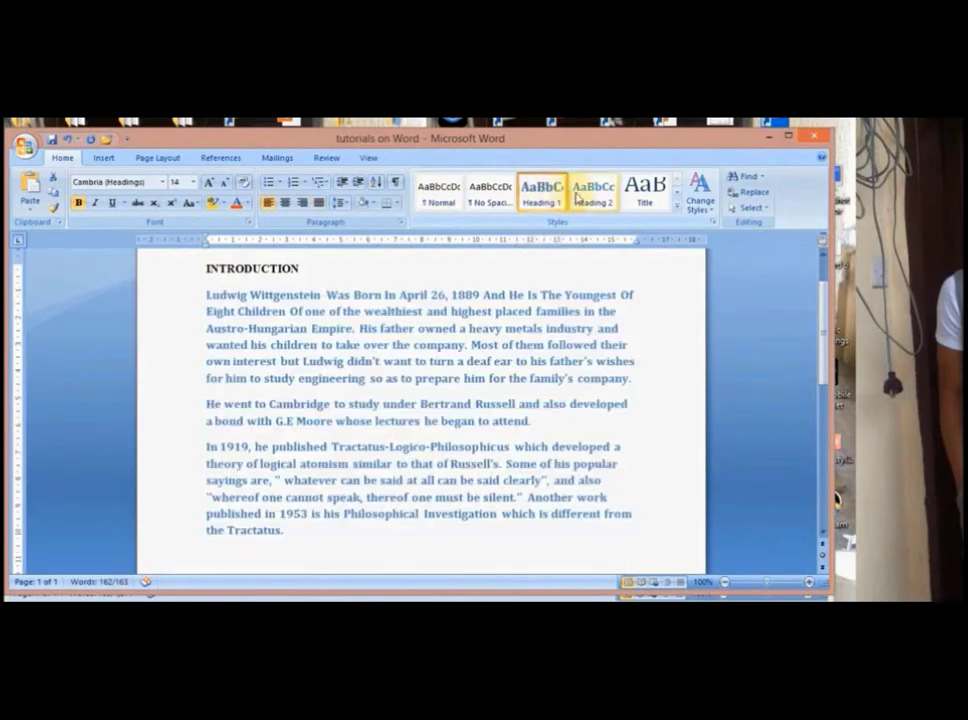
click(636, 196)
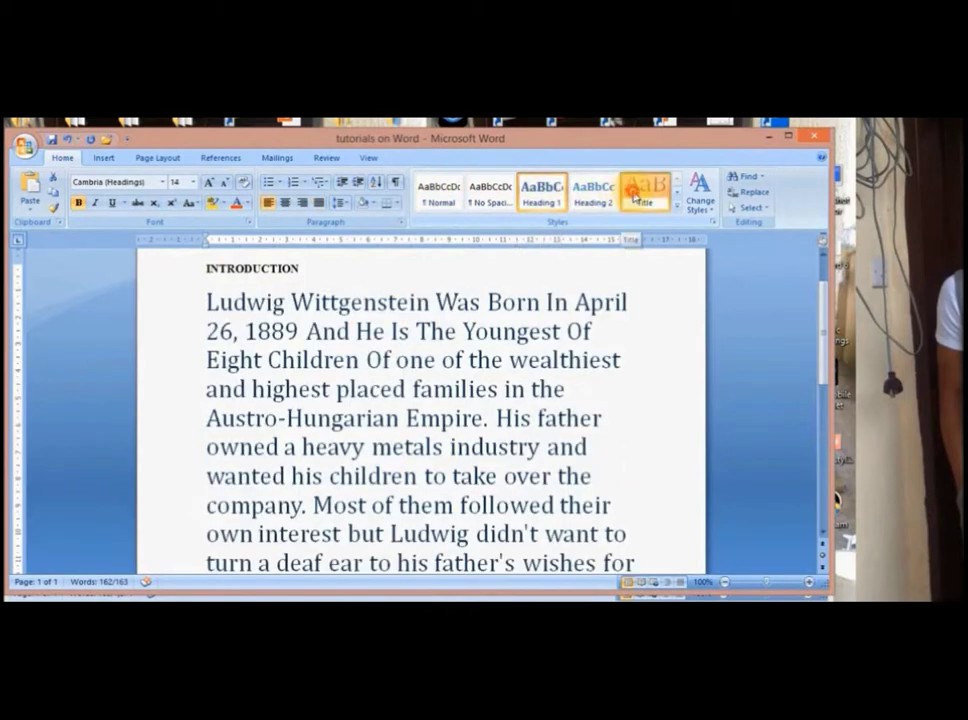
click(433, 193)
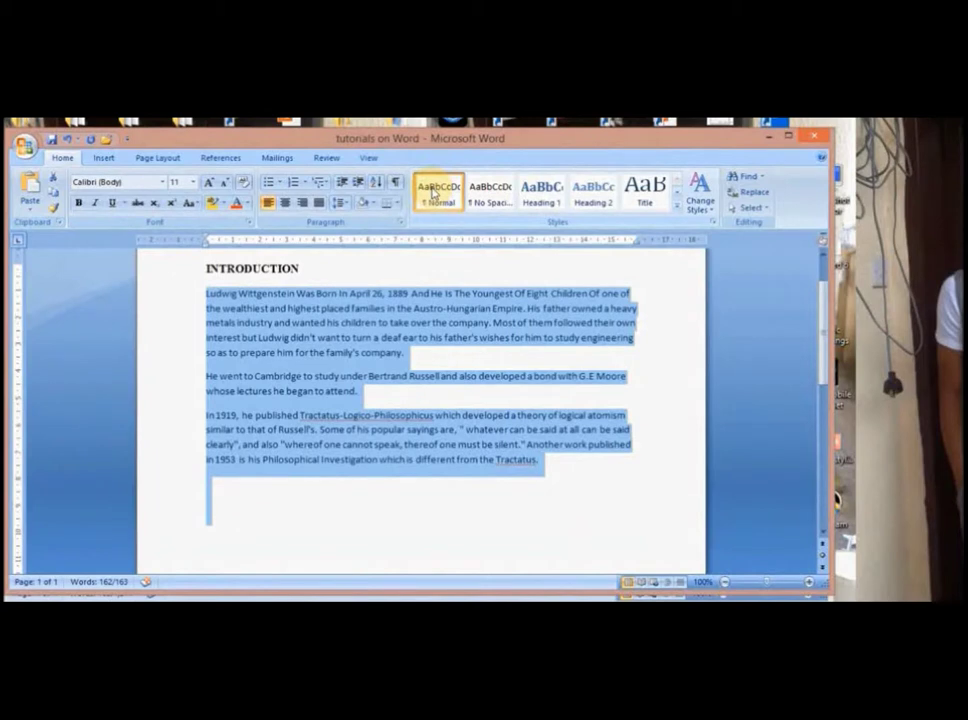
Step: Insert an 8-column by 7-row table after the INTRODUCTION heading
click(106, 158)
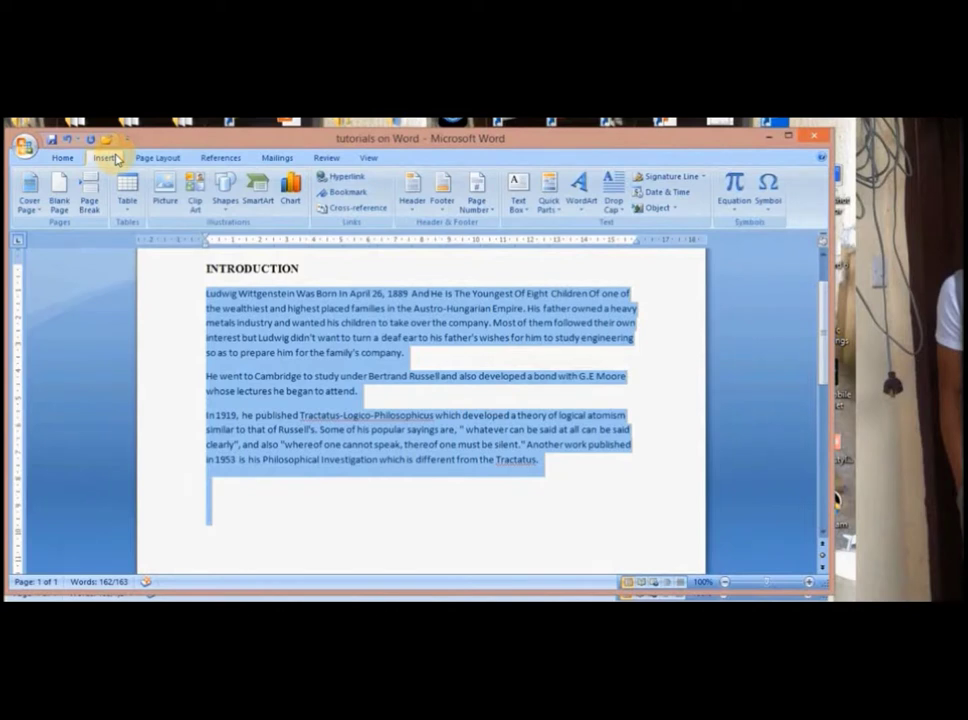
click(354, 275)
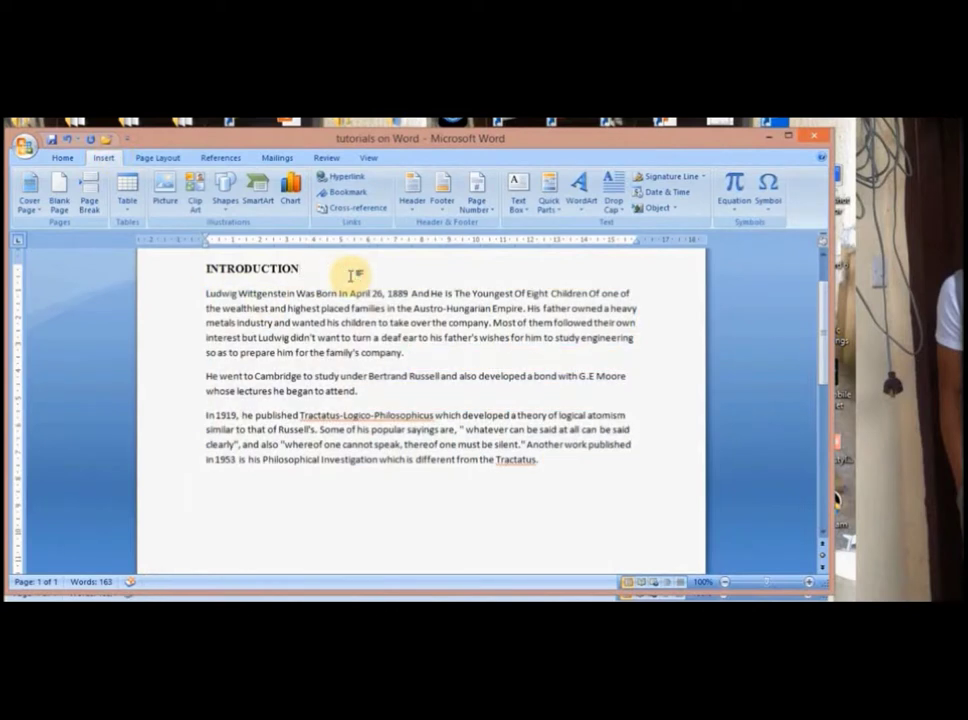
click(128, 207)
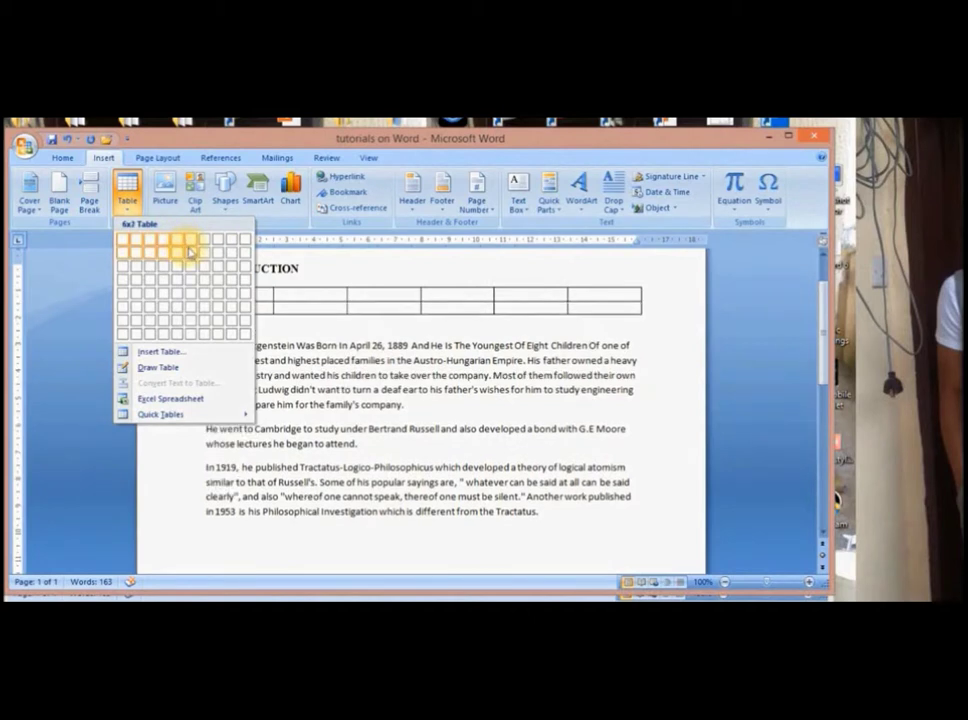
click(216, 318)
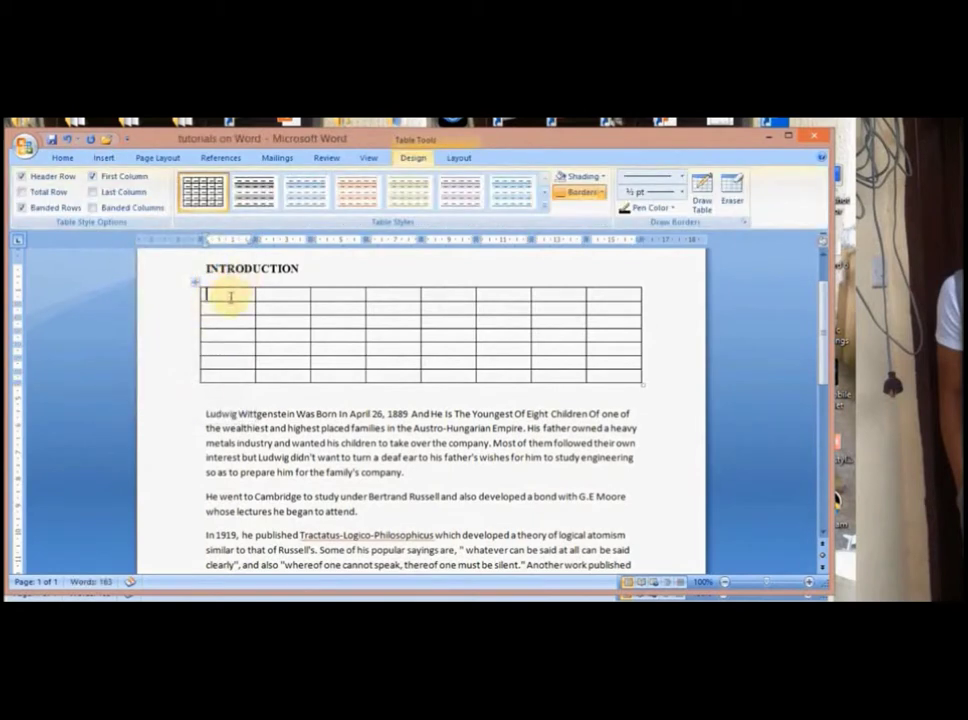
Step: Fill the first three table cells with 'gggg', 'gggggg' and 'gggggg'
text(gggg)
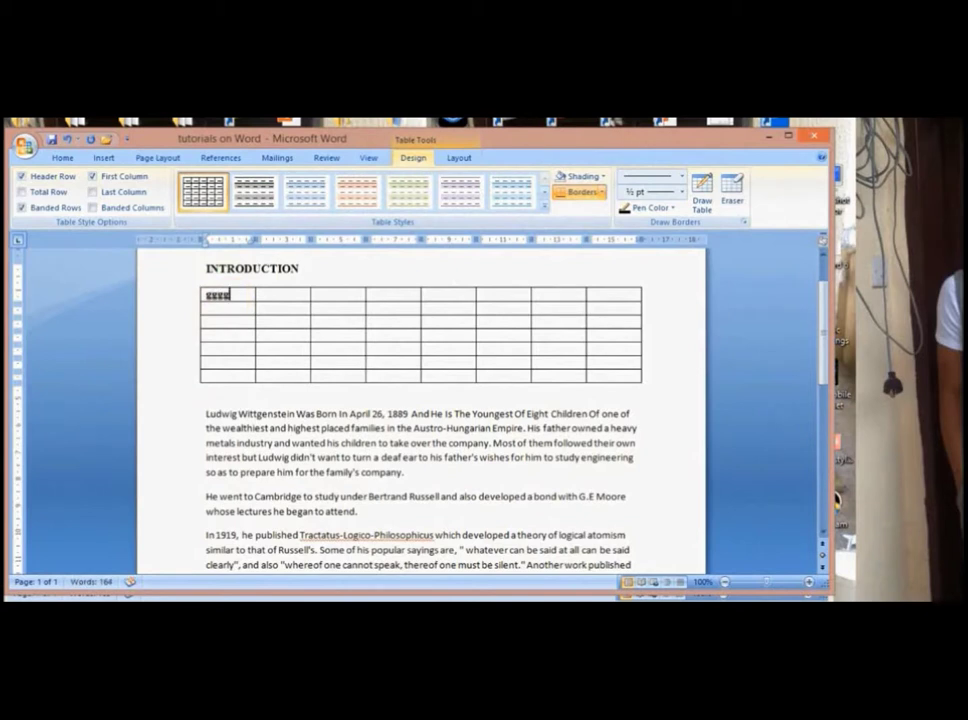
key(Tab)
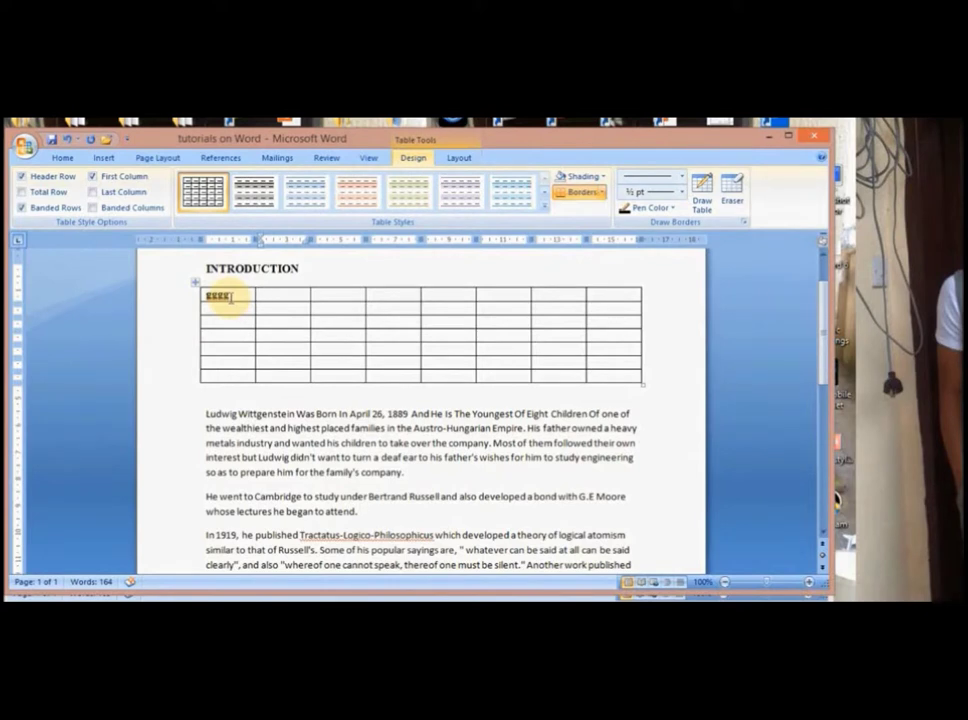
text(gggggg)
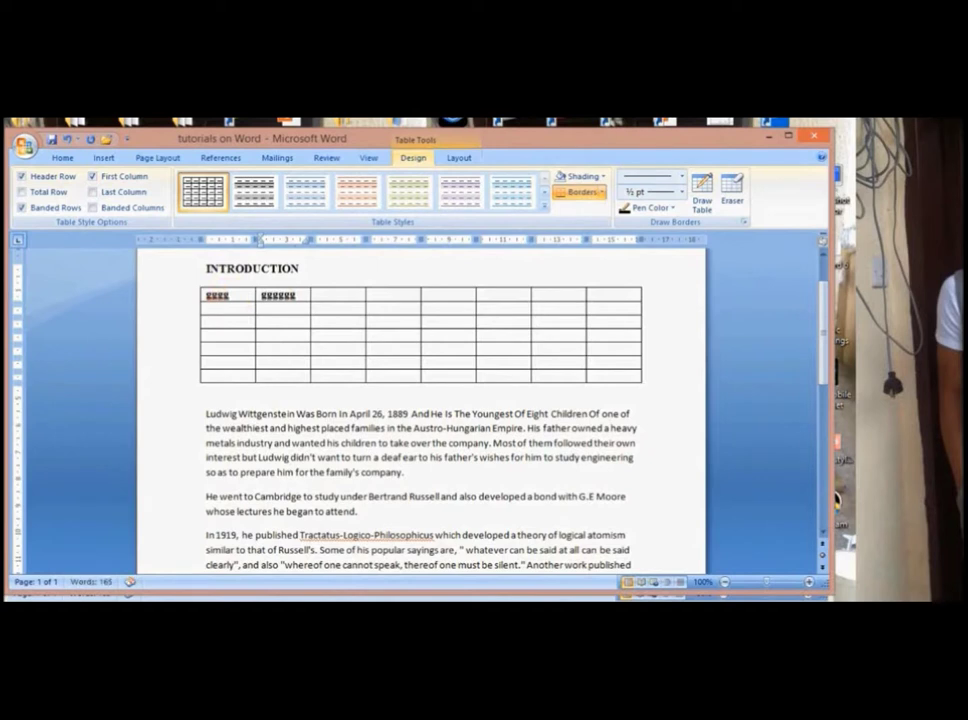
key(Tab)
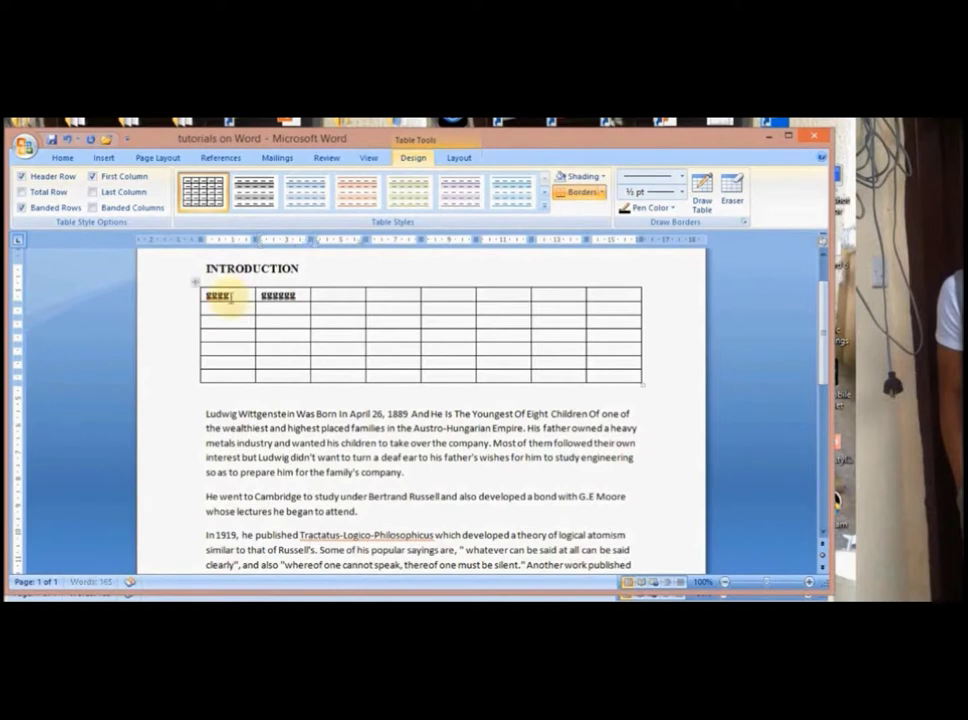
text(gggggg)
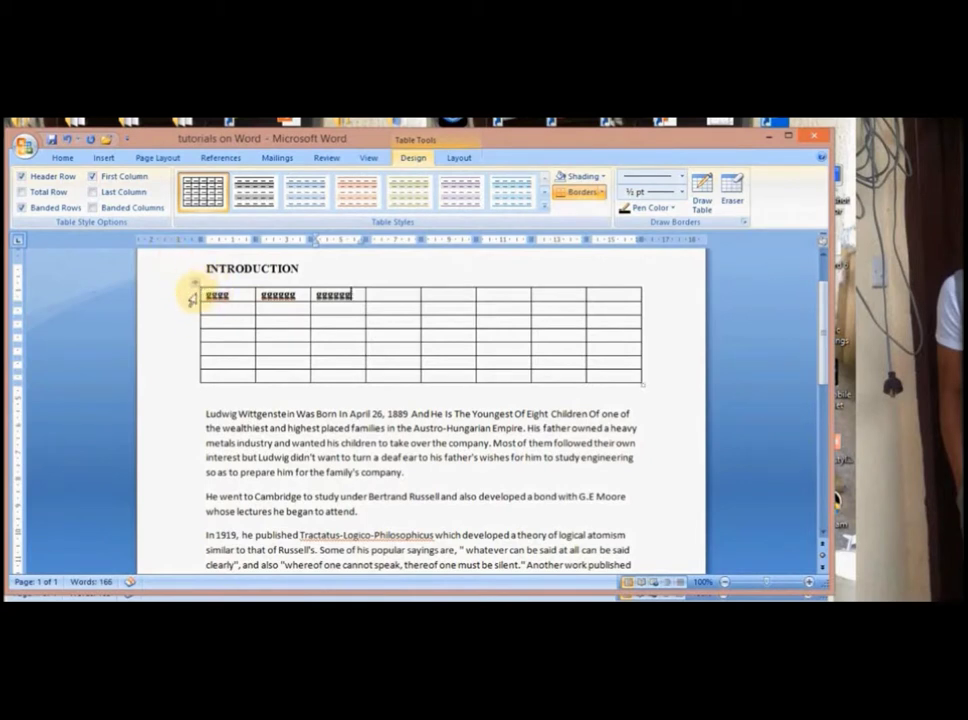
Step: Move the table so it sits above the INTRODUCTION heading
drag(196, 283, 190, 363)
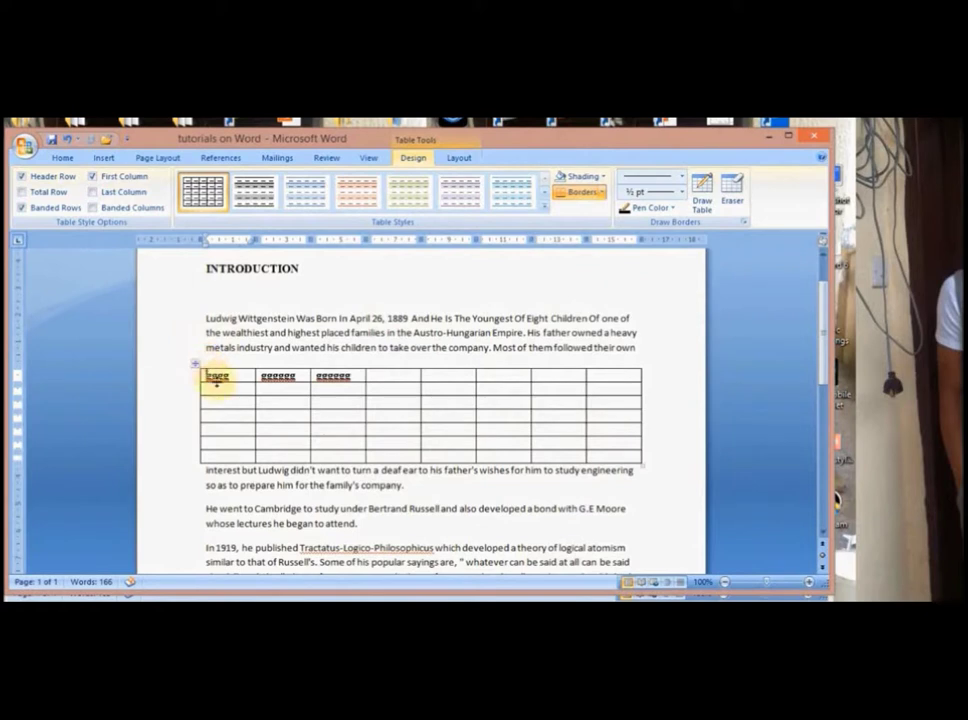
drag(195, 365, 199, 271)
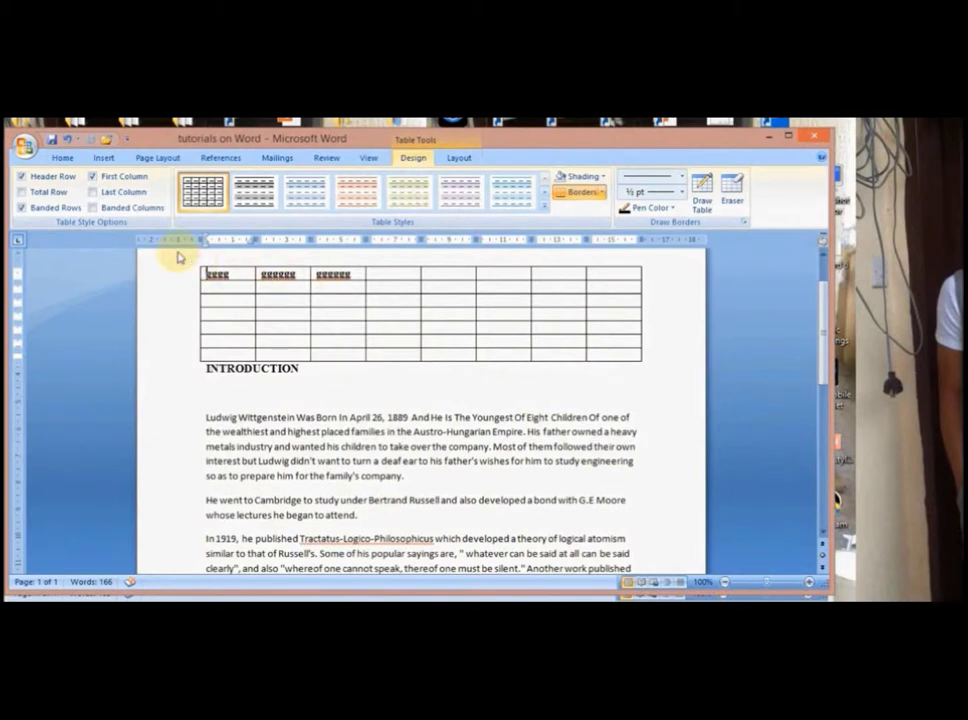
click(103, 158)
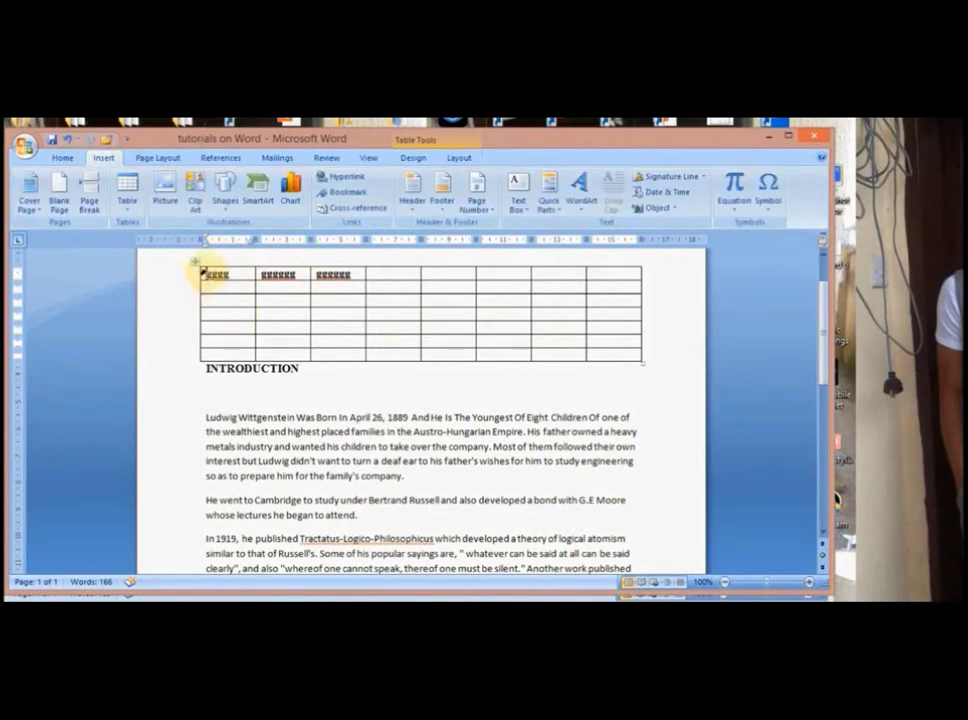
Step: Select the whole table and delete it, leaving an empty line above INTRODUCTION
drag(196, 263, 200, 332)
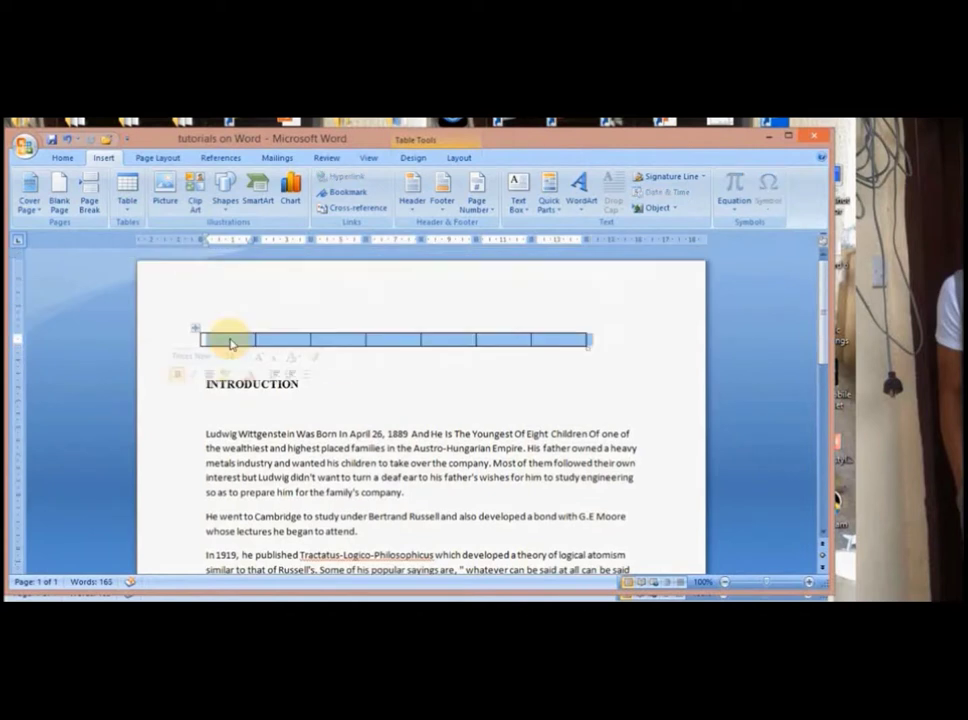
right_click(231, 339)
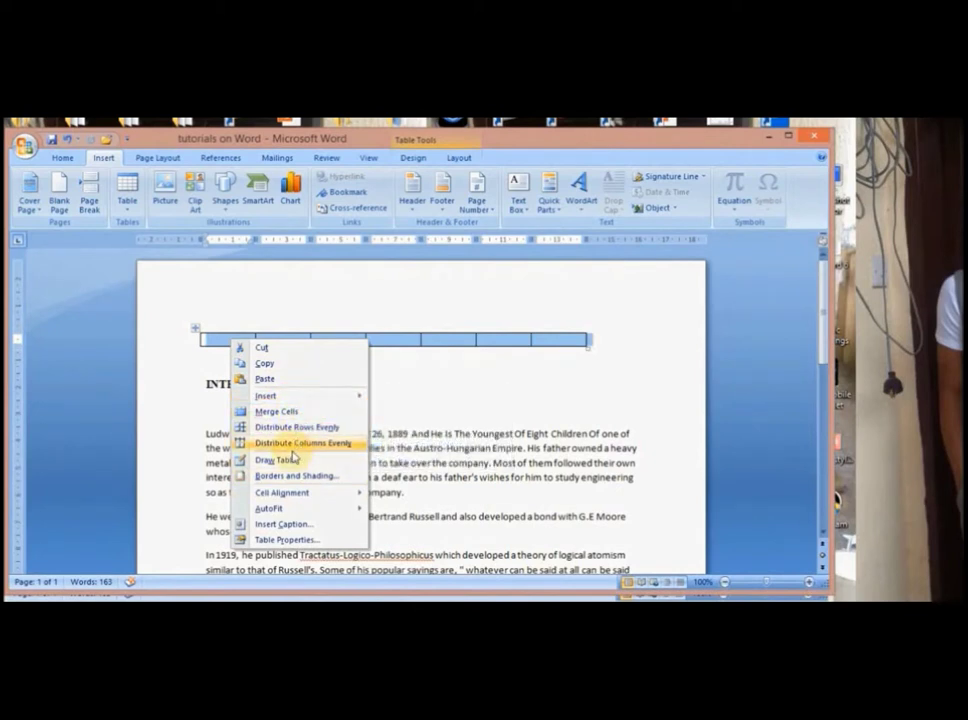
click(432, 370)
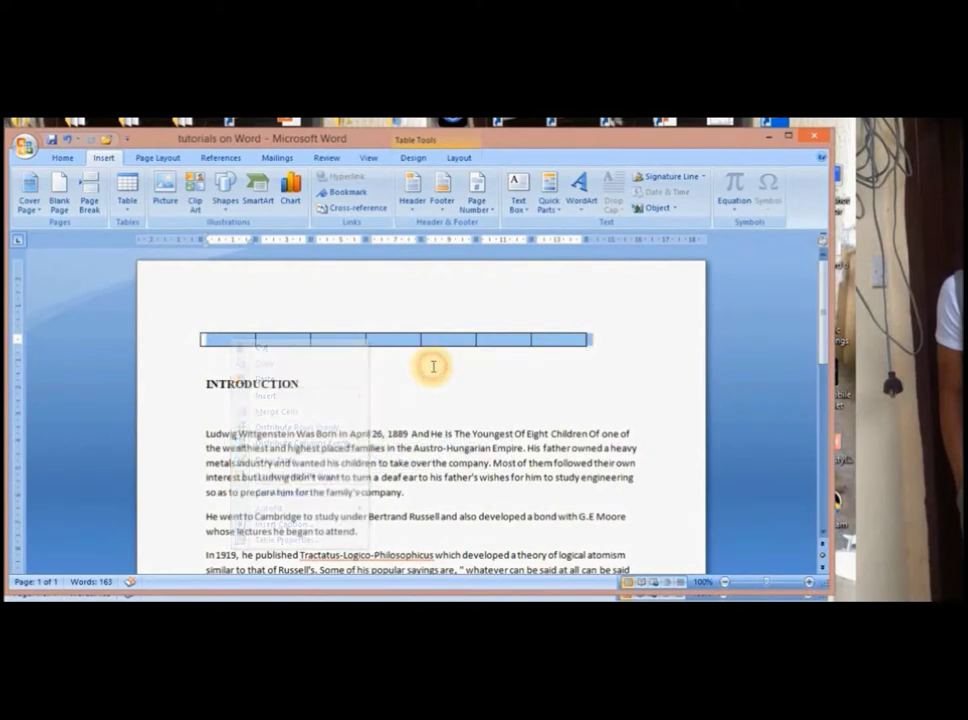
key(BackSpace)
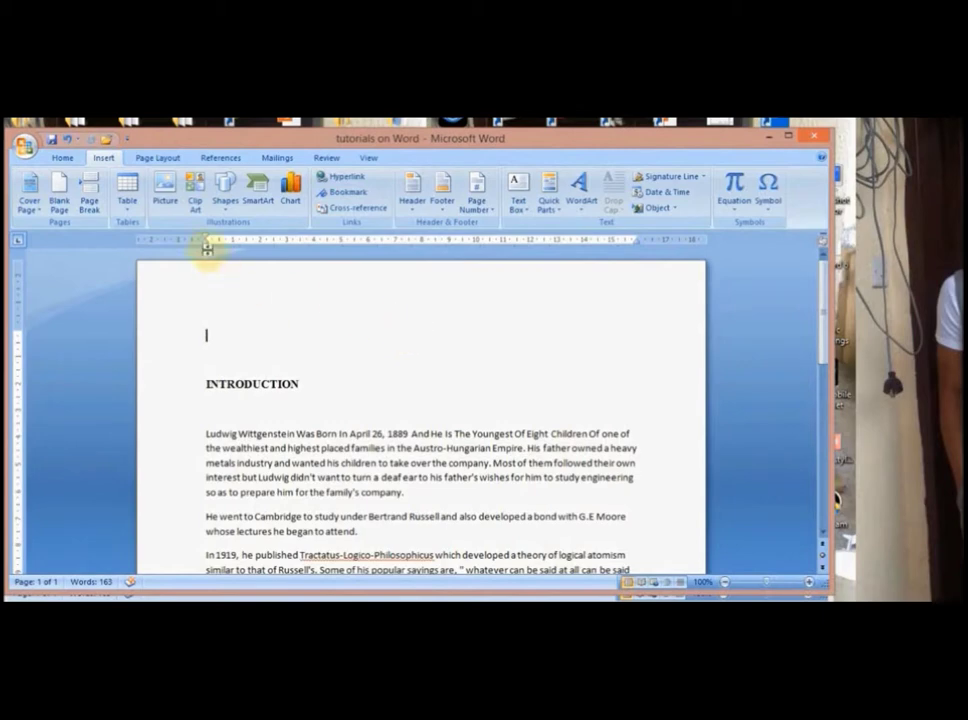
Step: Insert picture 005 from the Pictures > 2018-05-12 folder at the top of the page
click(166, 188)
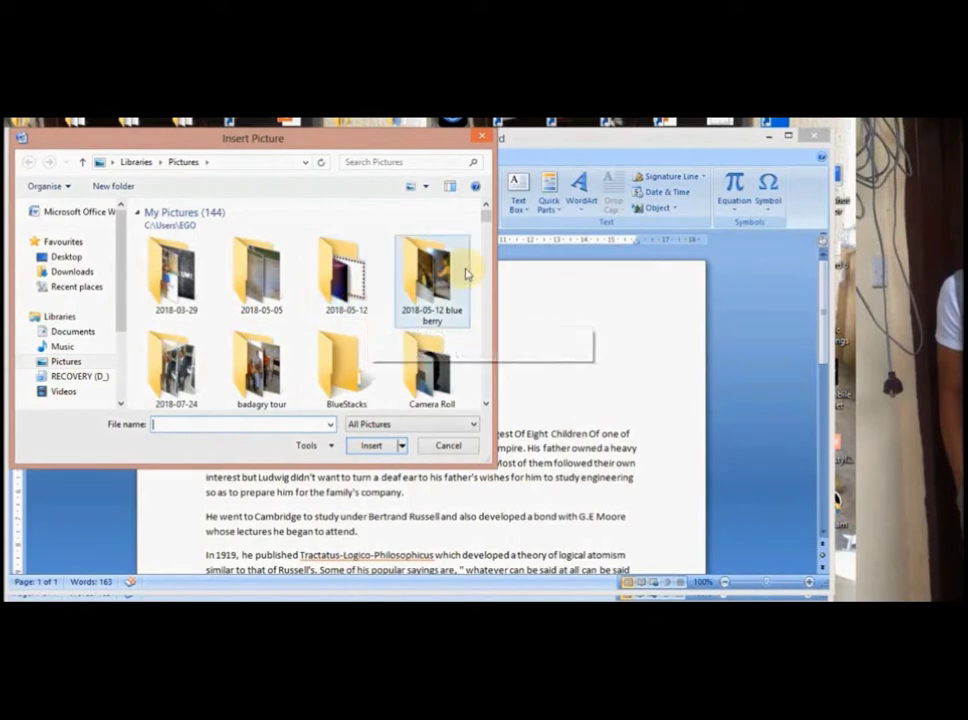
mouse_move(488, 212)
mouse_down()
mouse_move(488, 234)
mouse_move(488, 223)
mouse_up()
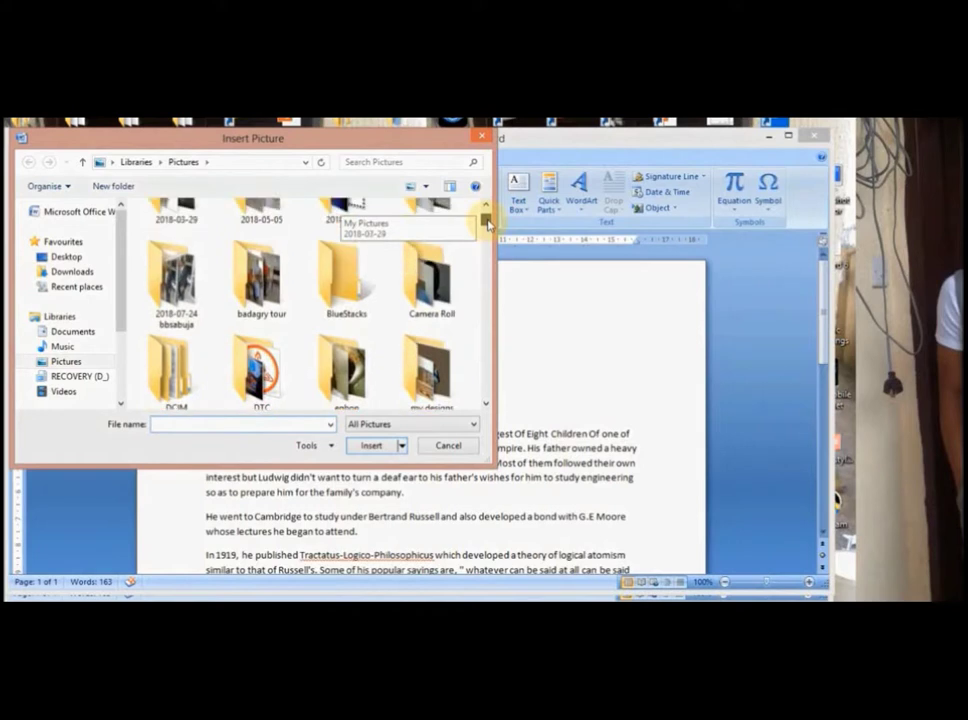
drag(488, 224, 484, 222)
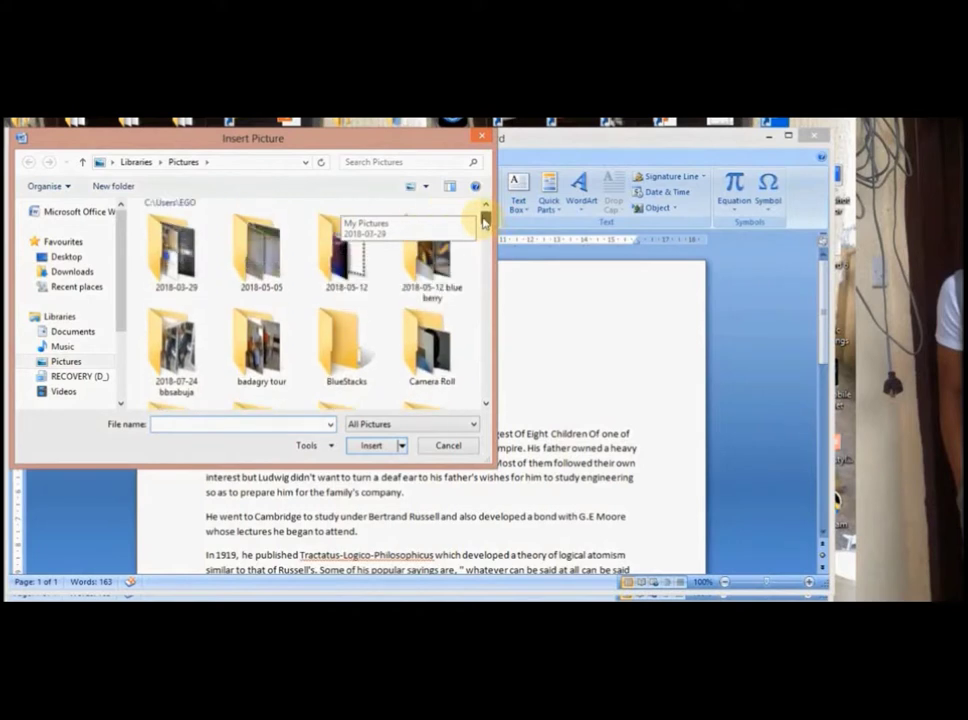
drag(484, 222, 486, 213)
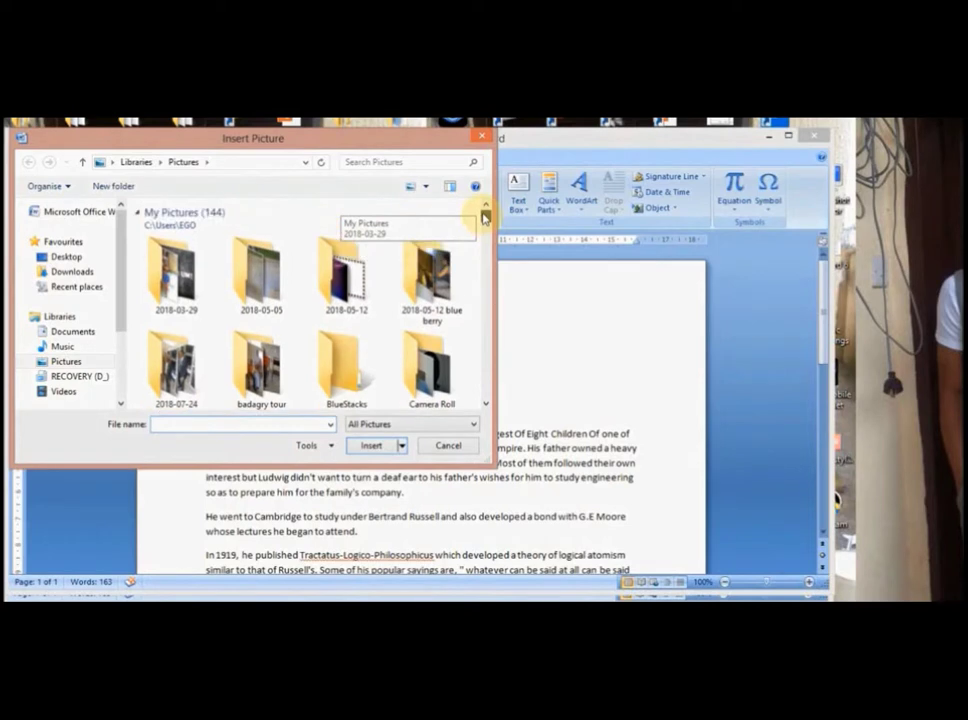
double_click(350, 272)
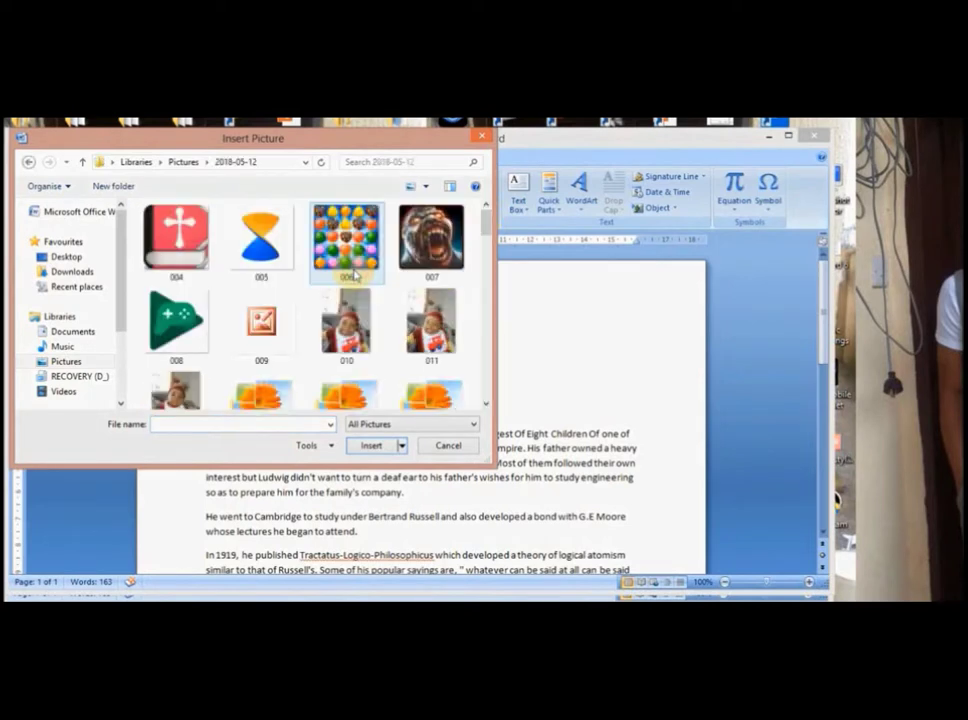
click(272, 240)
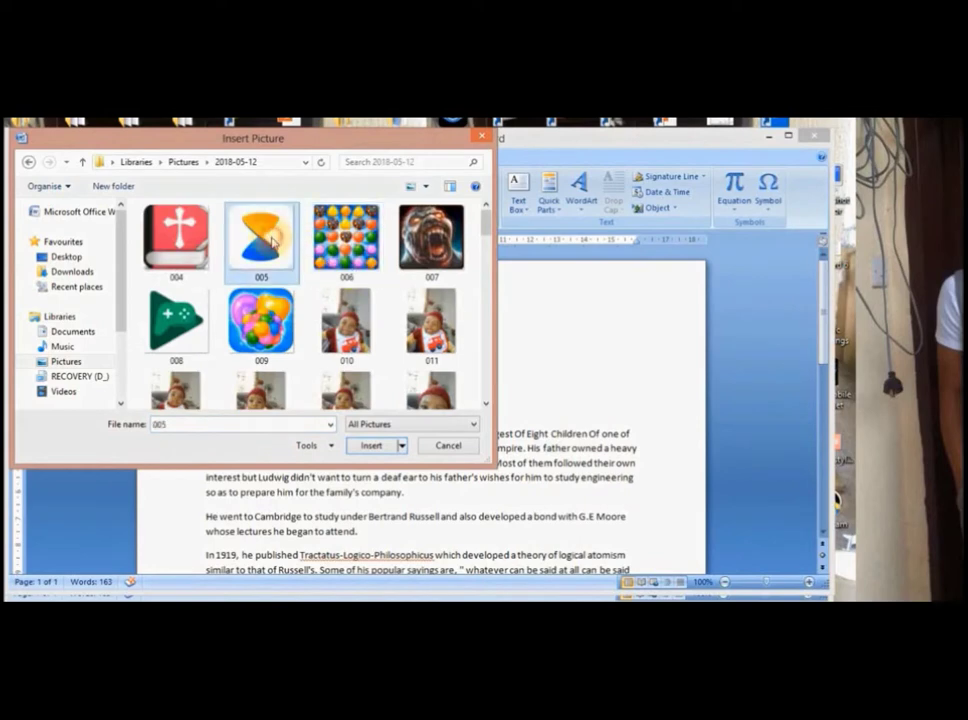
click(370, 447)
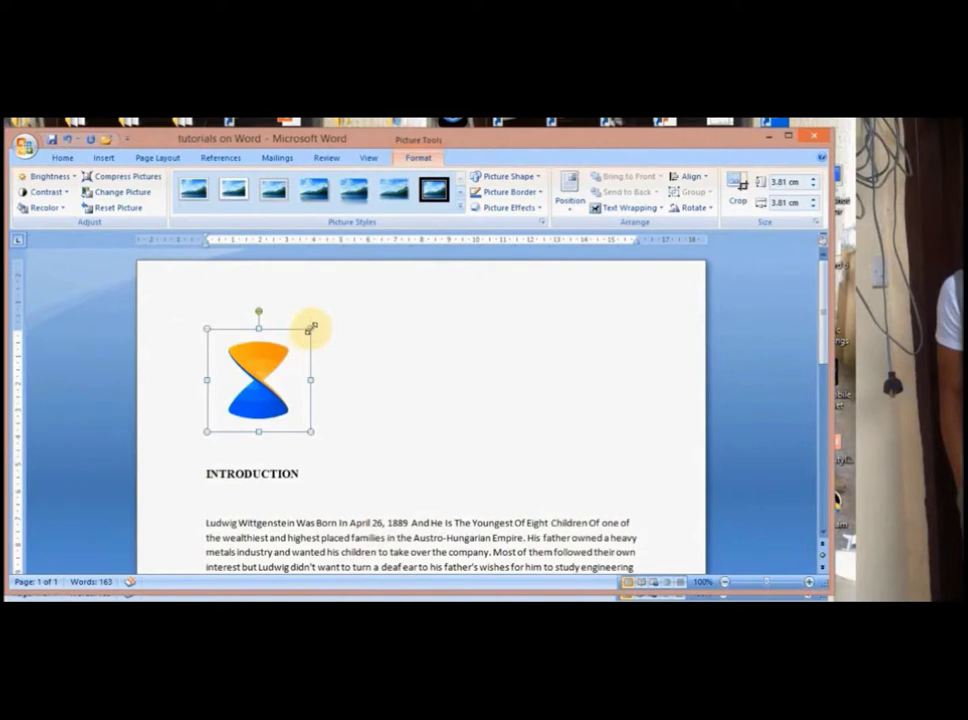
Step: Resize the picture, enlarging it and then reducing its width and height
drag(310, 327, 433, 328)
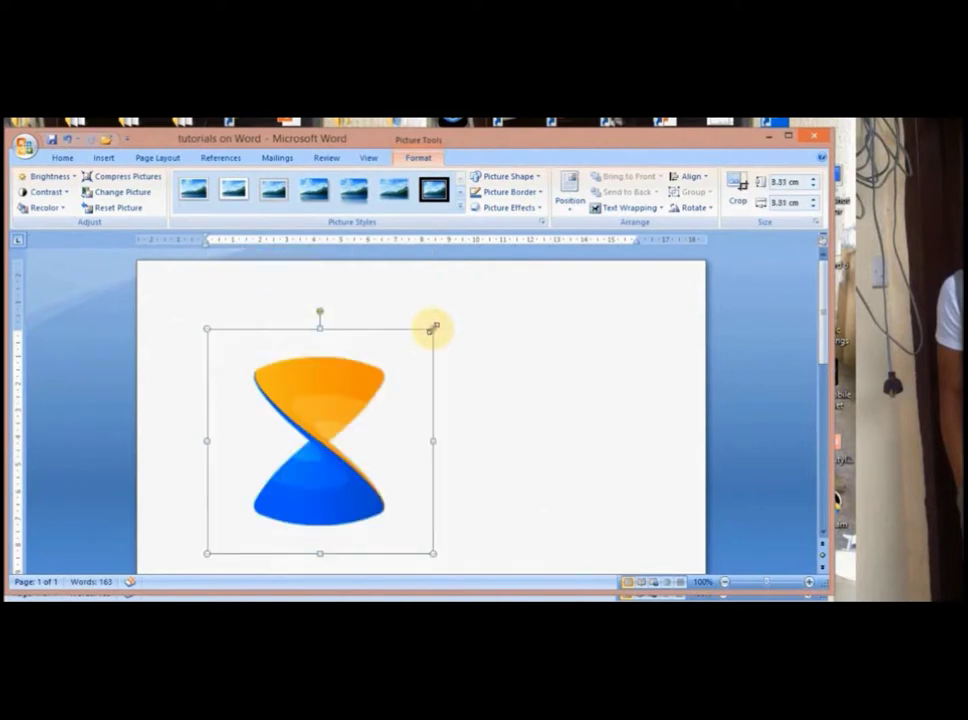
drag(433, 327, 360, 400)
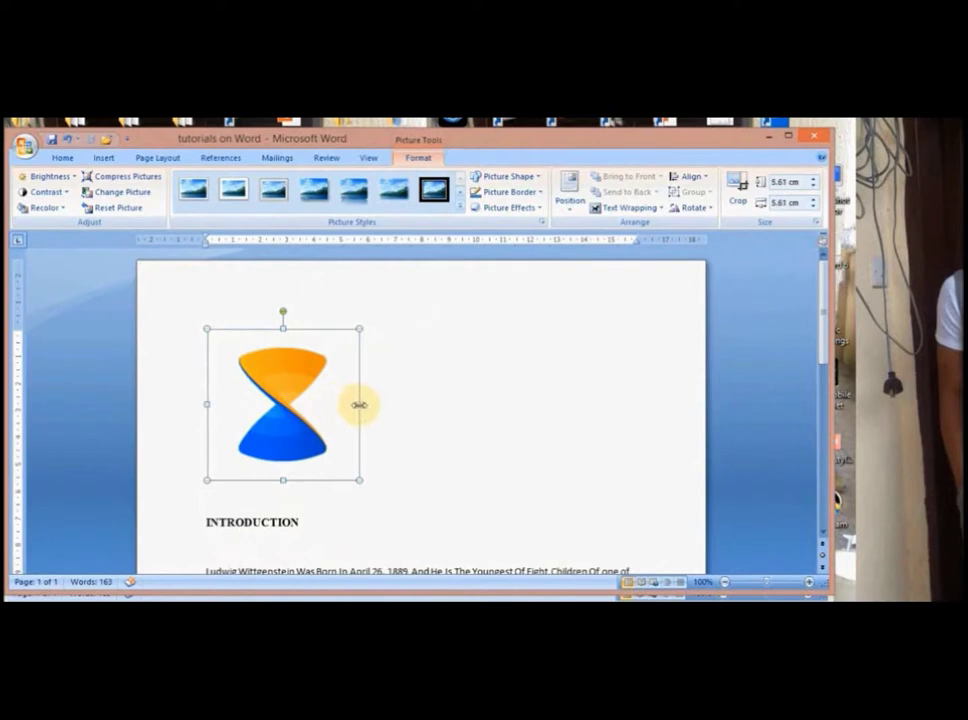
drag(360, 404, 329, 380)
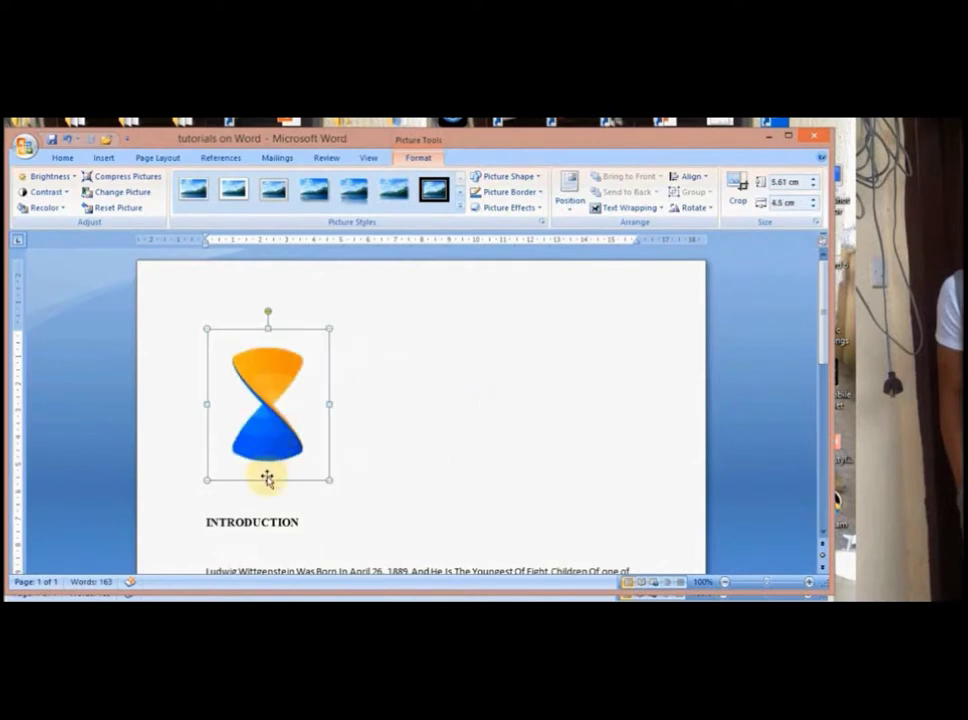
drag(267, 478, 265, 441)
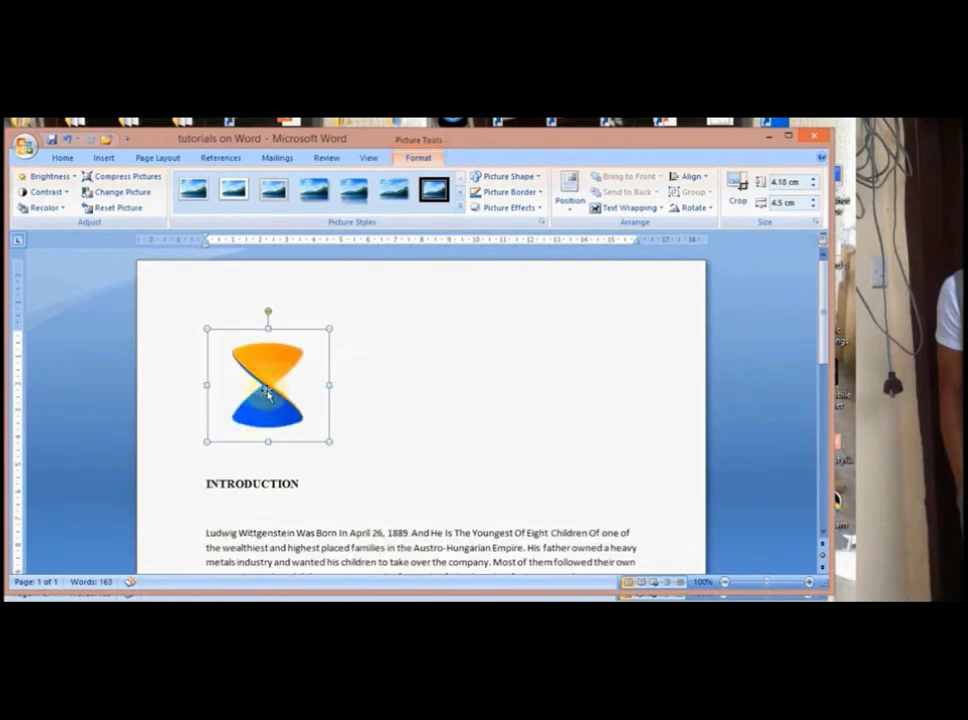
right_click(268, 391)
click(237, 346)
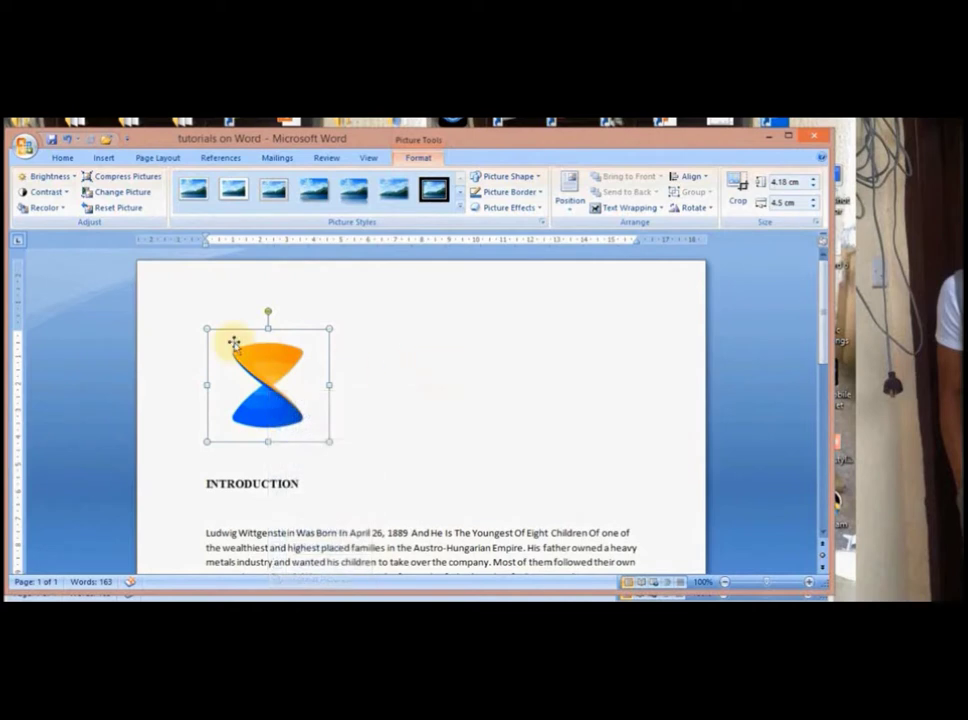
Step: Drag the picture below INTRODUCTION, into the text, back to the top, then delete it
drag(230, 370, 331, 503)
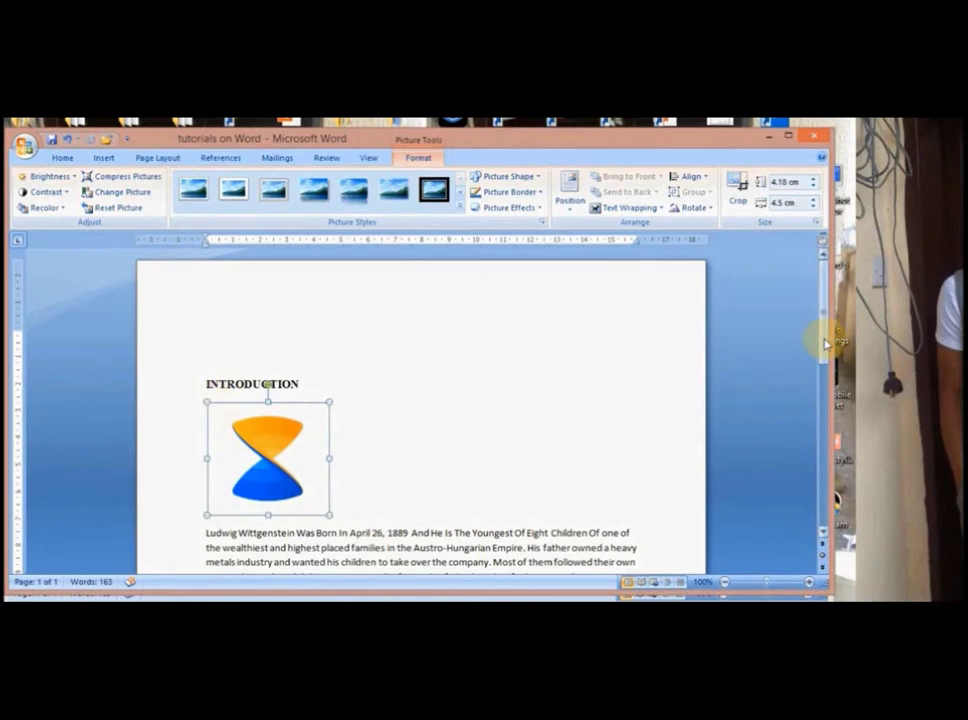
drag(827, 340, 827, 370)
drag(232, 347, 258, 522)
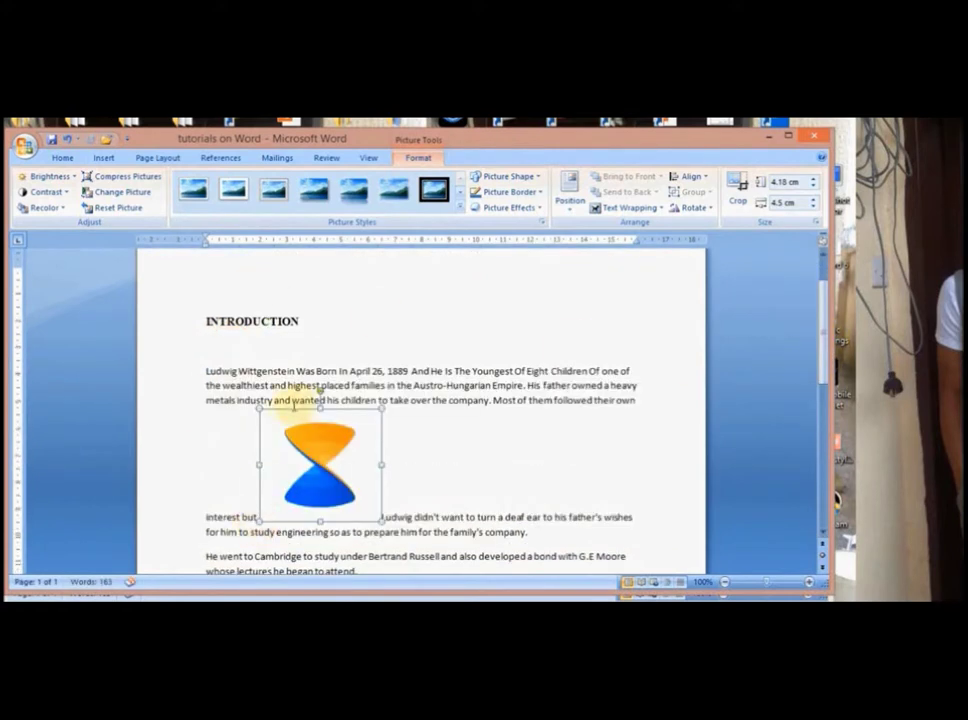
drag(287, 405, 237, 289)
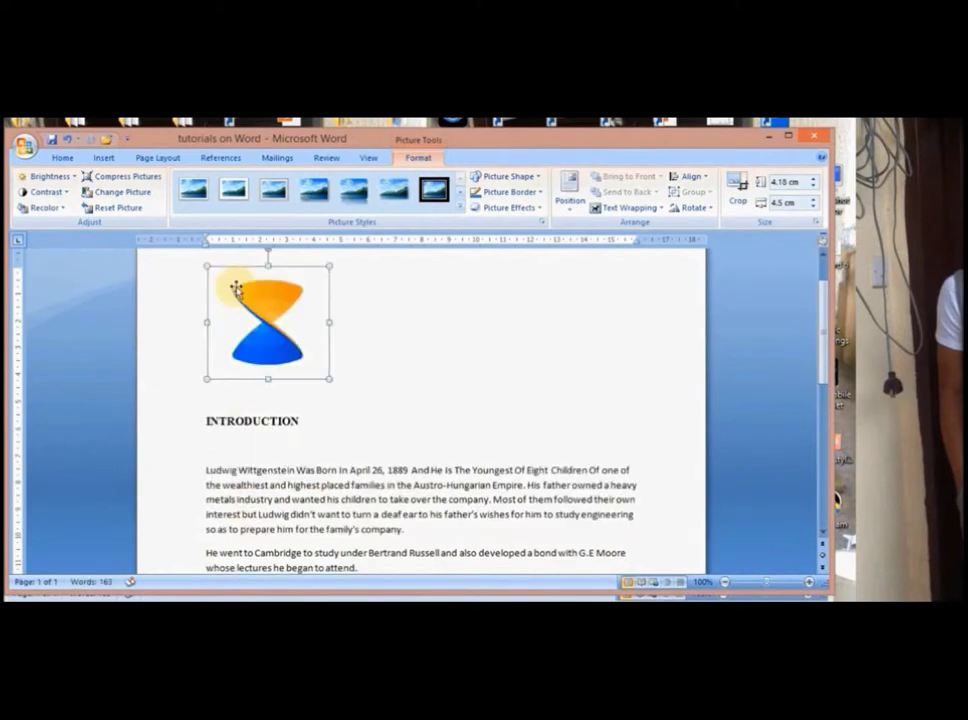
right_click(237, 290)
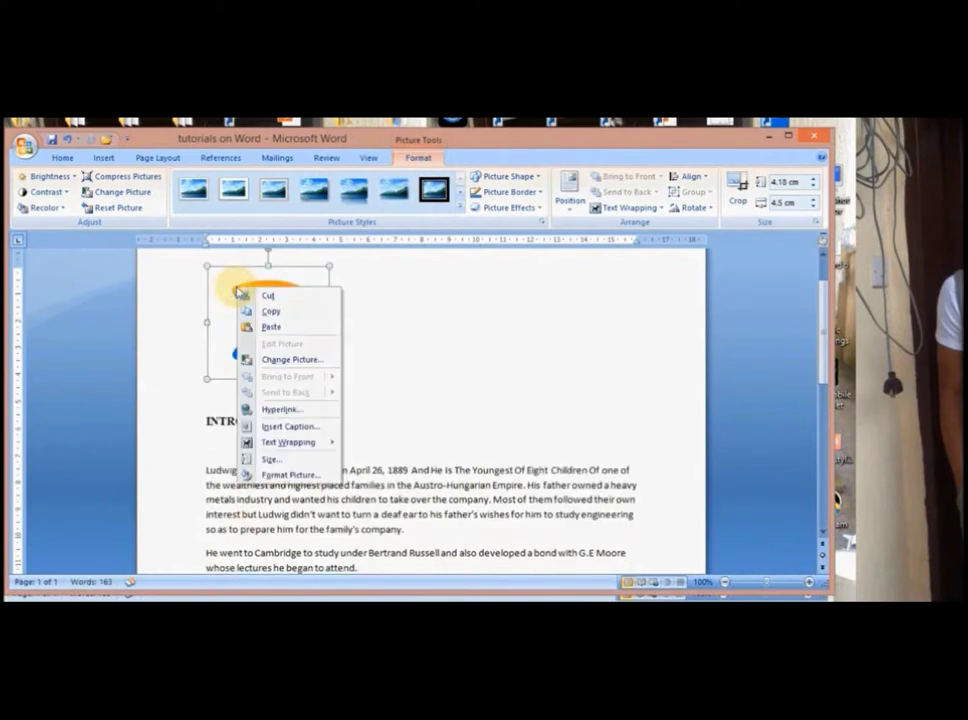
click(228, 300)
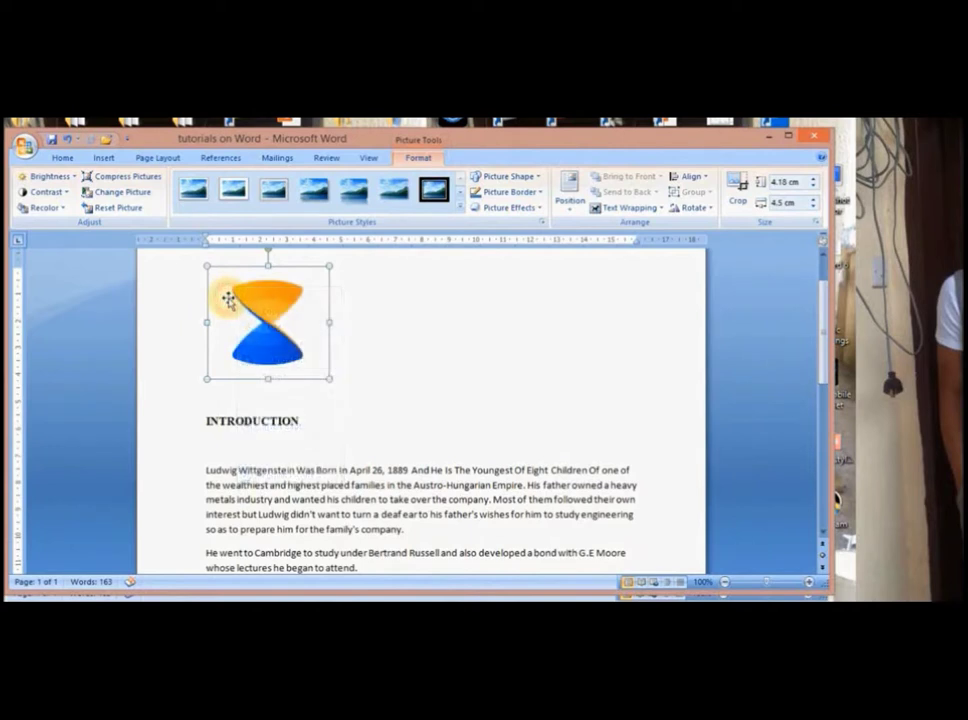
key(Delete)
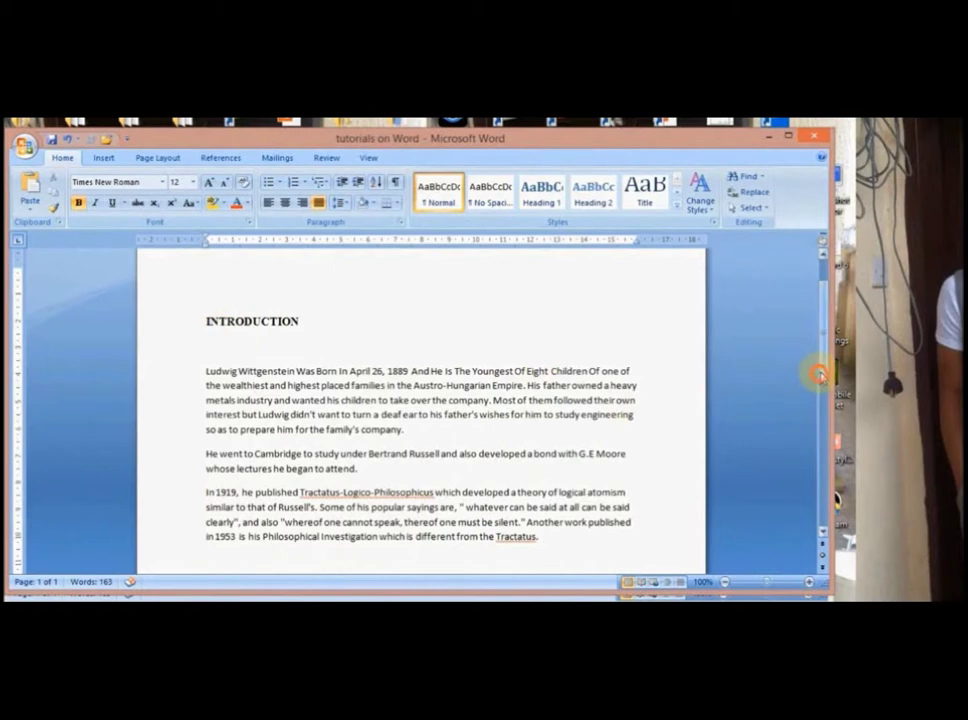
Step: Draw a rectangle shape above the INTRODUCTION heading
drag(818, 374, 826, 326)
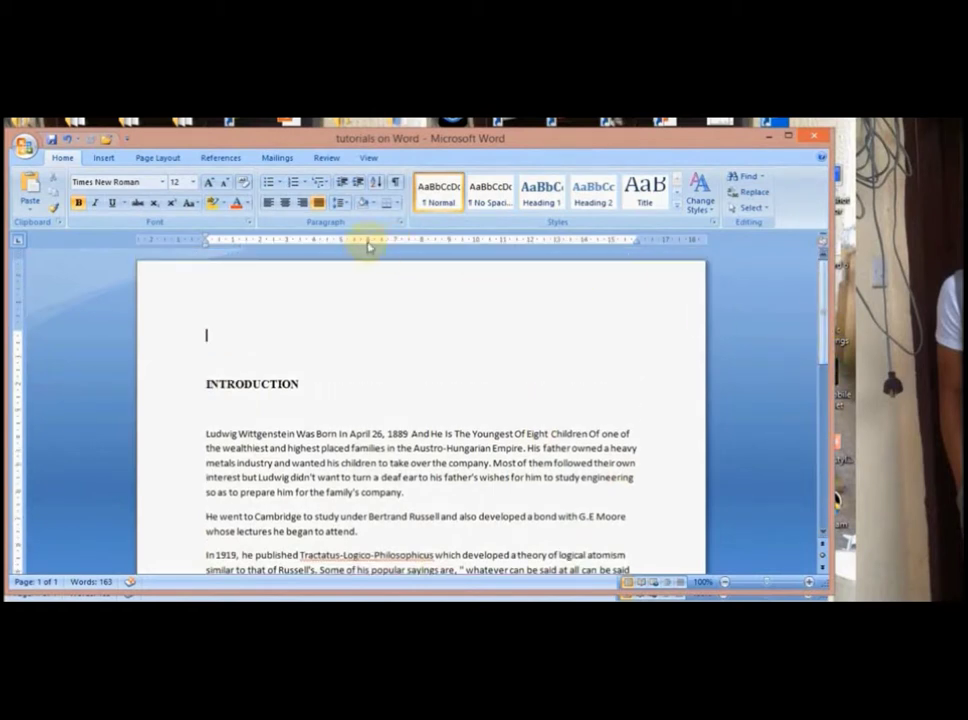
click(104, 159)
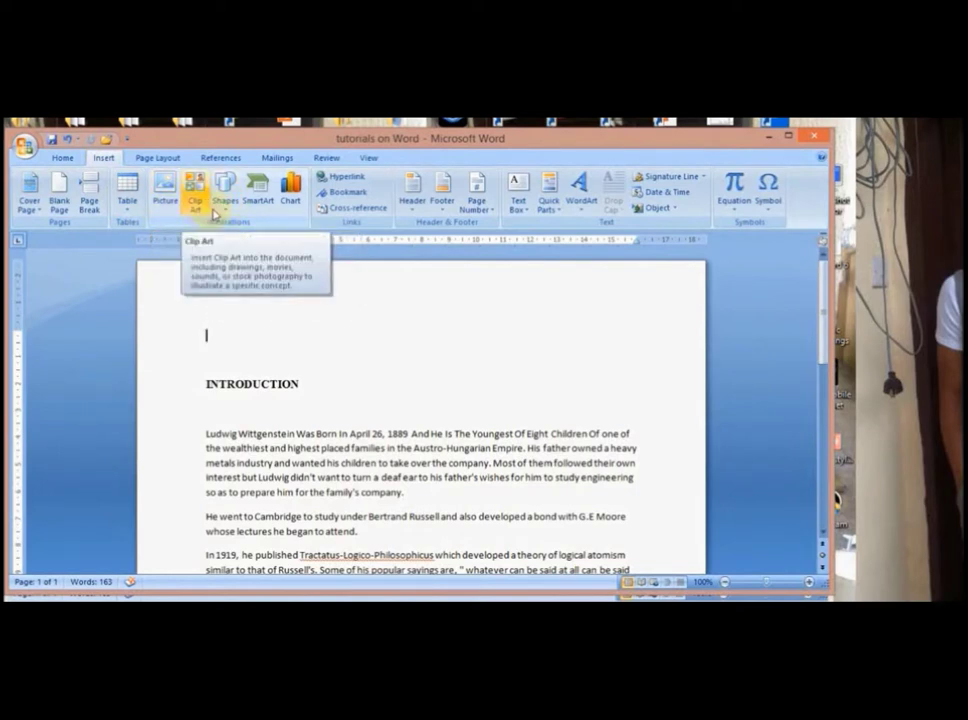
click(225, 205)
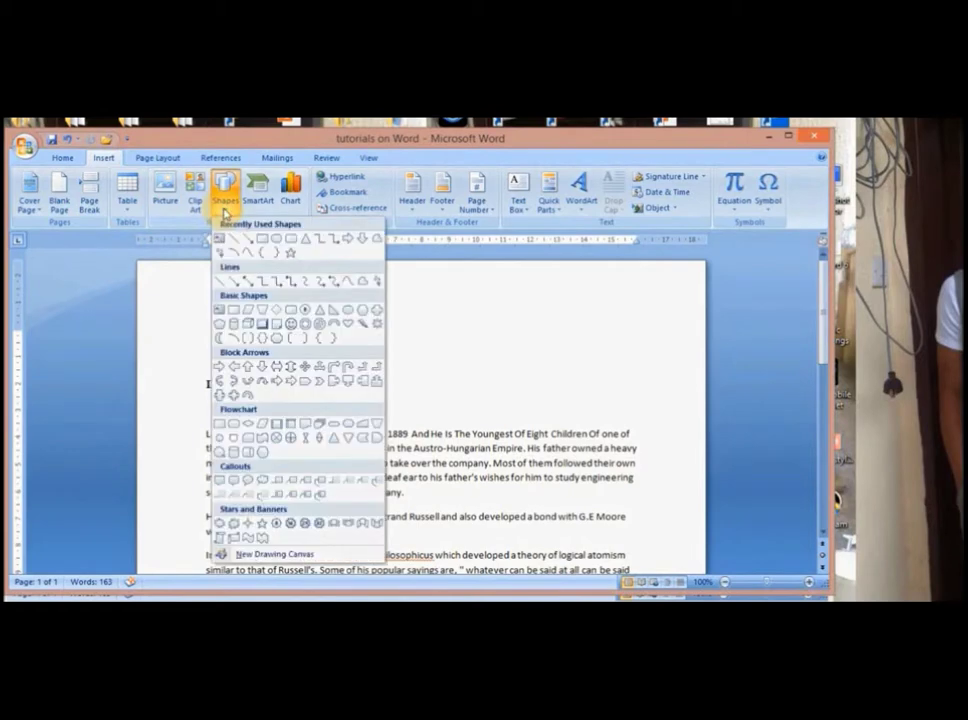
click(265, 243)
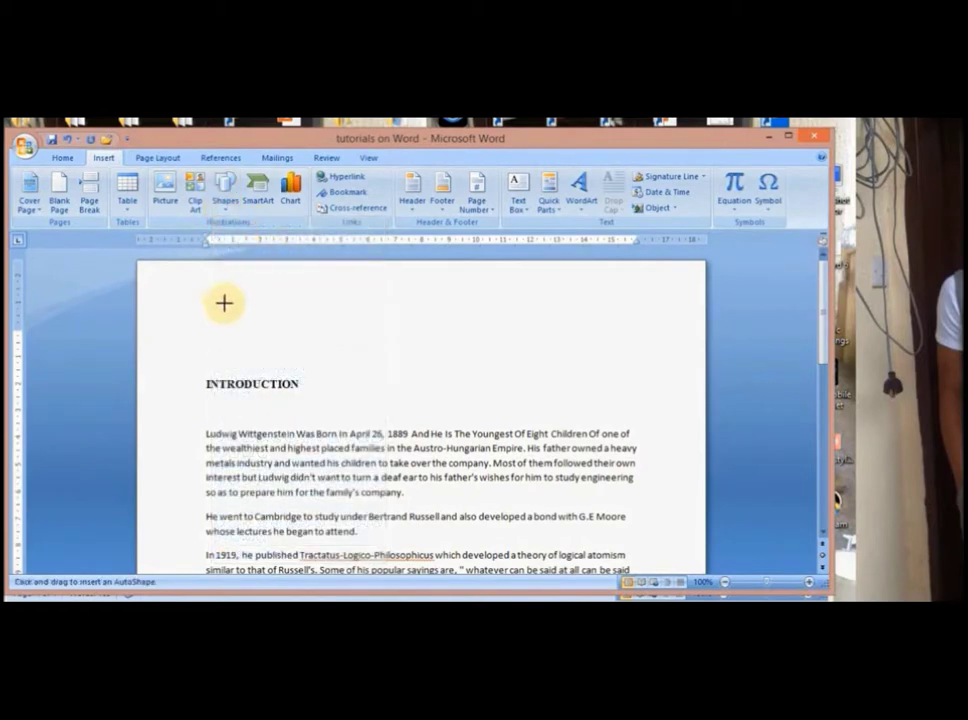
mouse_move(225, 305)
mouse_down()
mouse_move(281, 341)
mouse_move(349, 341)
mouse_up()
click(388, 339)
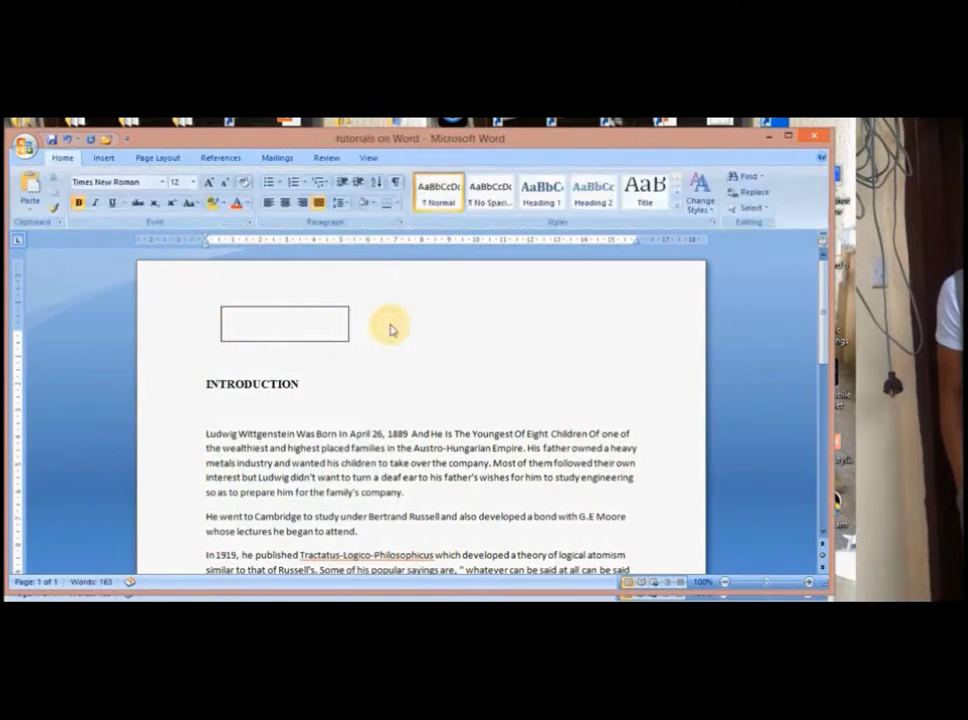
Step: Fill the rectangle with solid black, then undo the fill
mouse_move(284, 318)
mouse_down()
mouse_move(430, 328)
mouse_move(471, 372)
mouse_move(350, 294)
mouse_move(273, 315)
mouse_up()
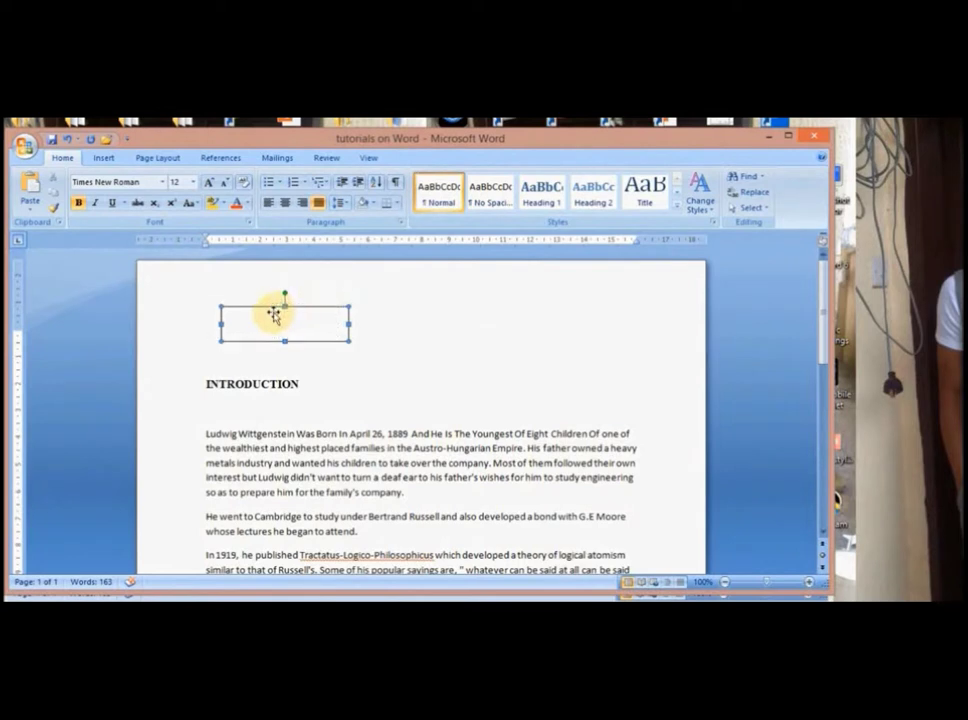
click(166, 195)
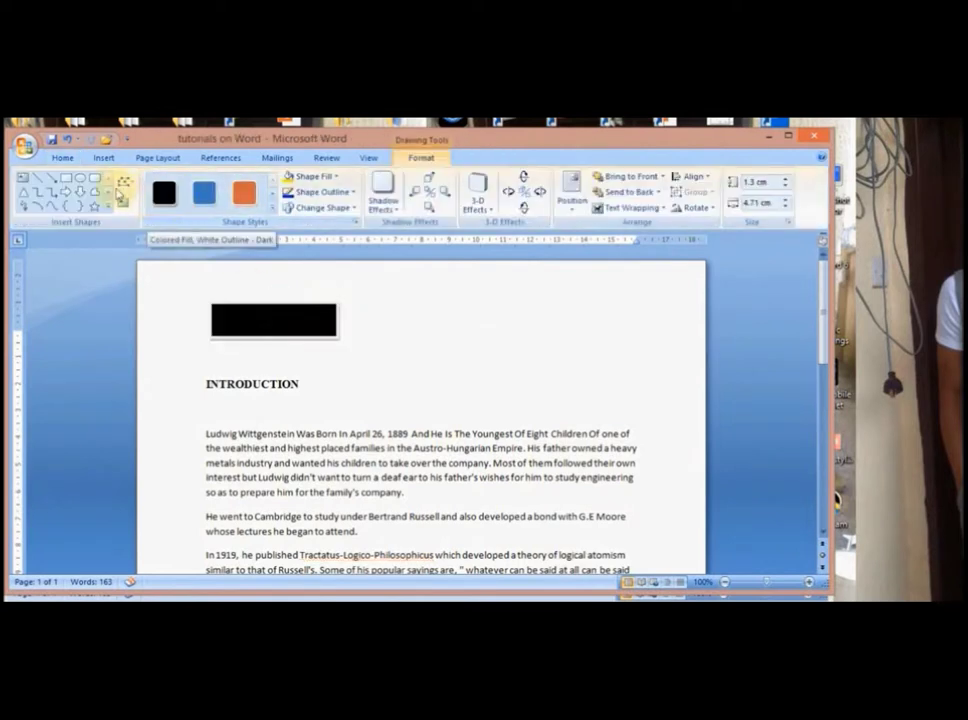
click(67, 139)
click(104, 158)
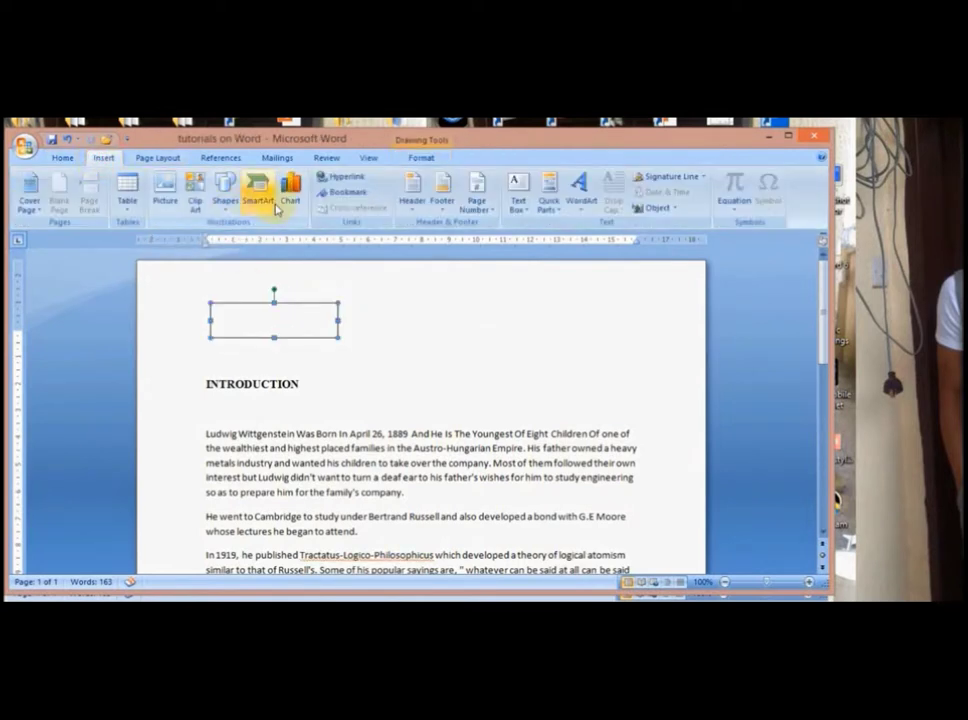
Step: Place an oval right of the rectangle, then delete both the circle and the rectangle
click(224, 192)
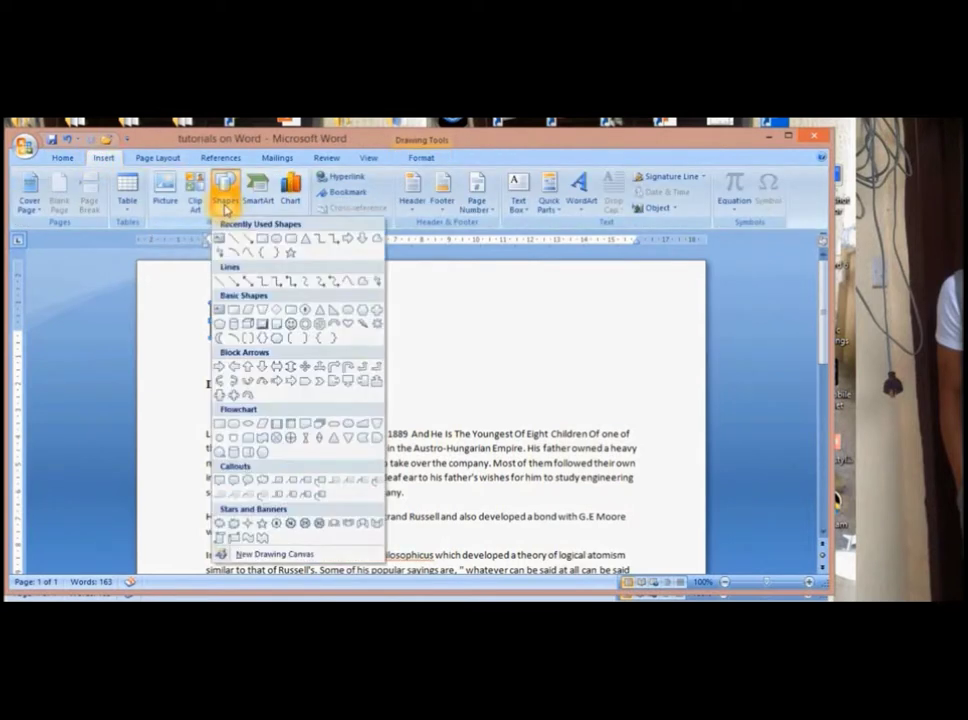
click(278, 246)
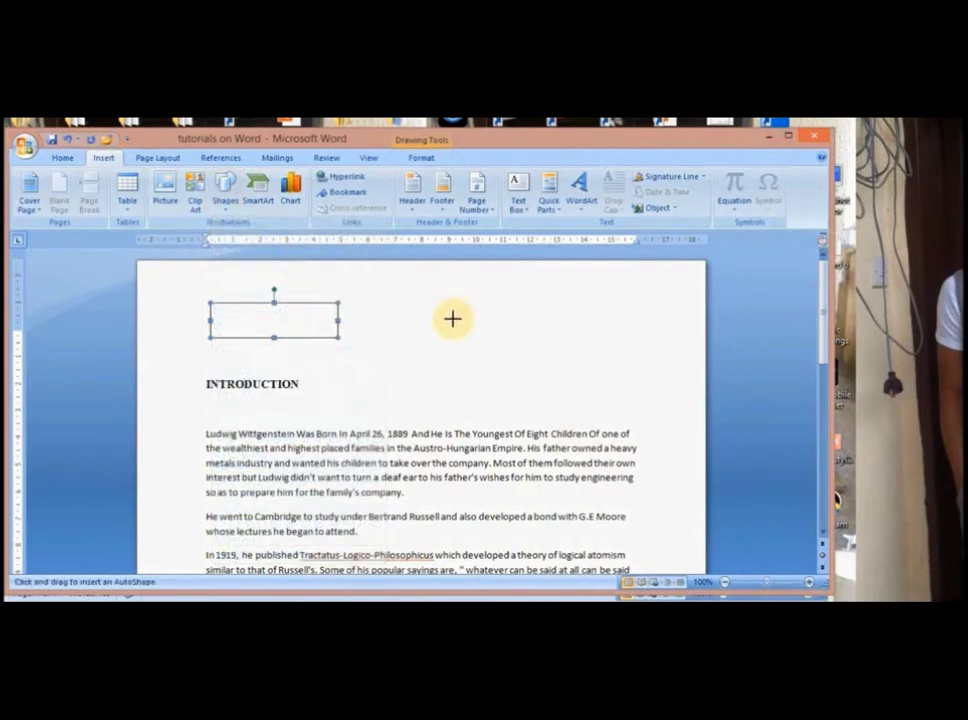
click(453, 318)
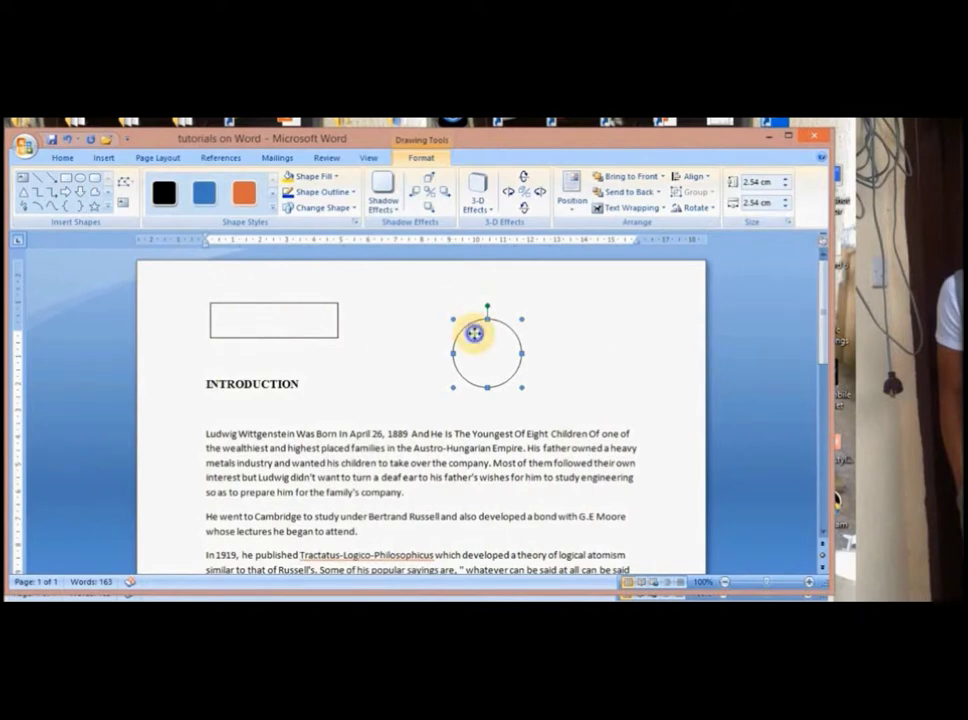
right_click(476, 337)
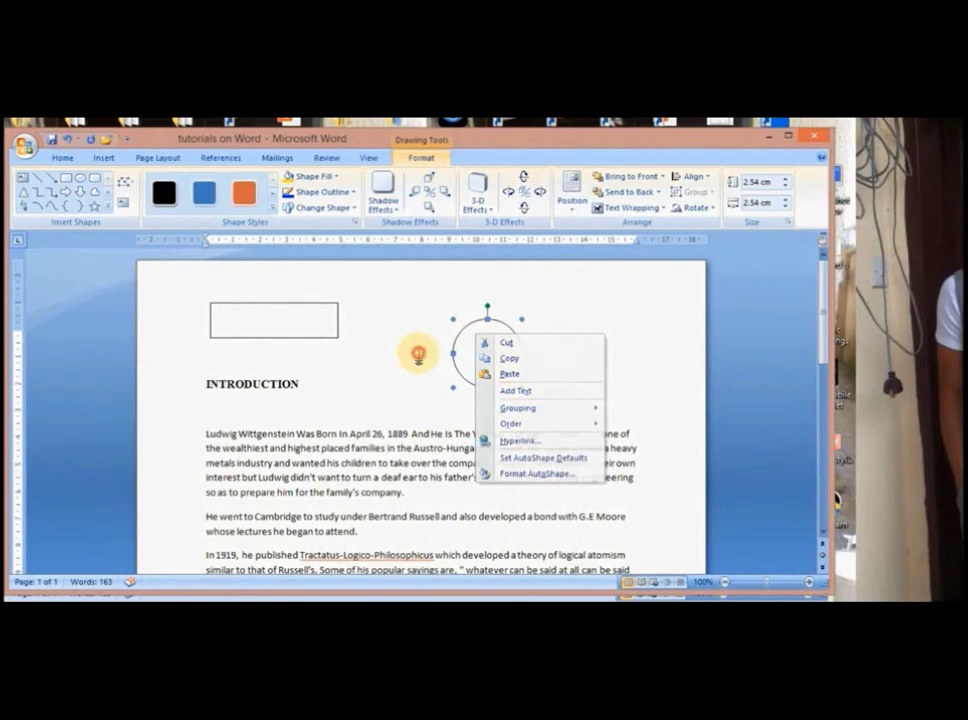
click(455, 347)
key(Delete)
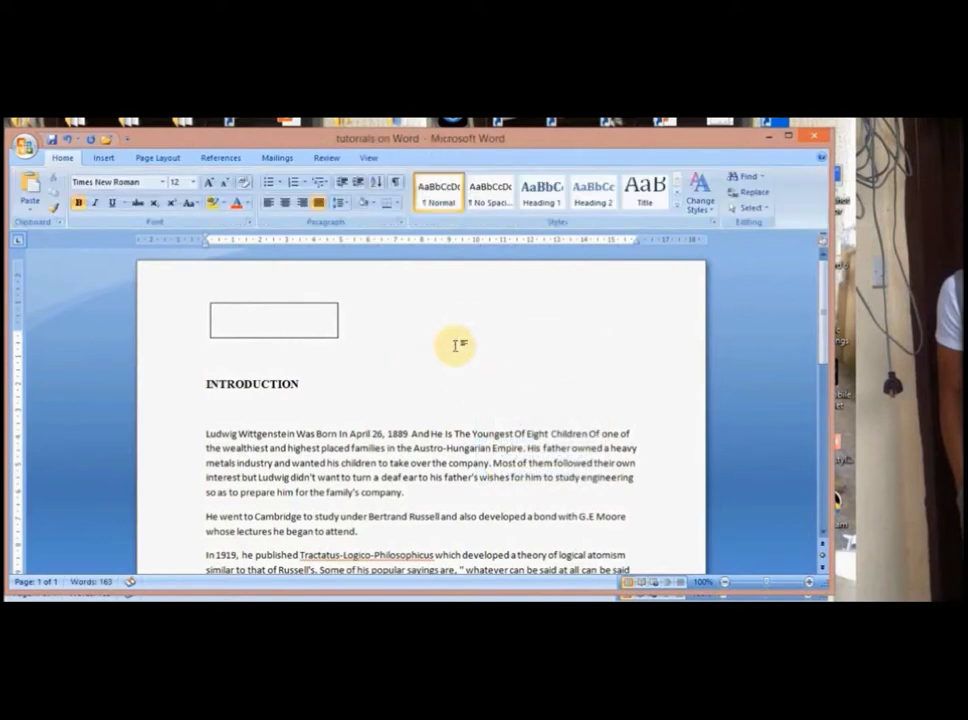
click(320, 316)
key(Delete)
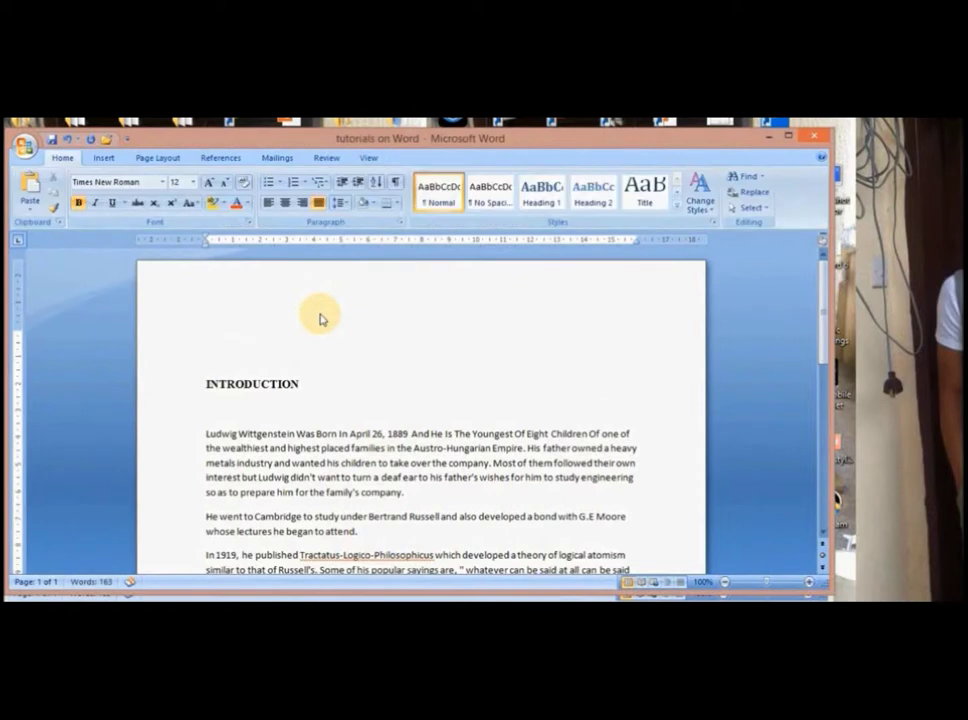
click(110, 159)
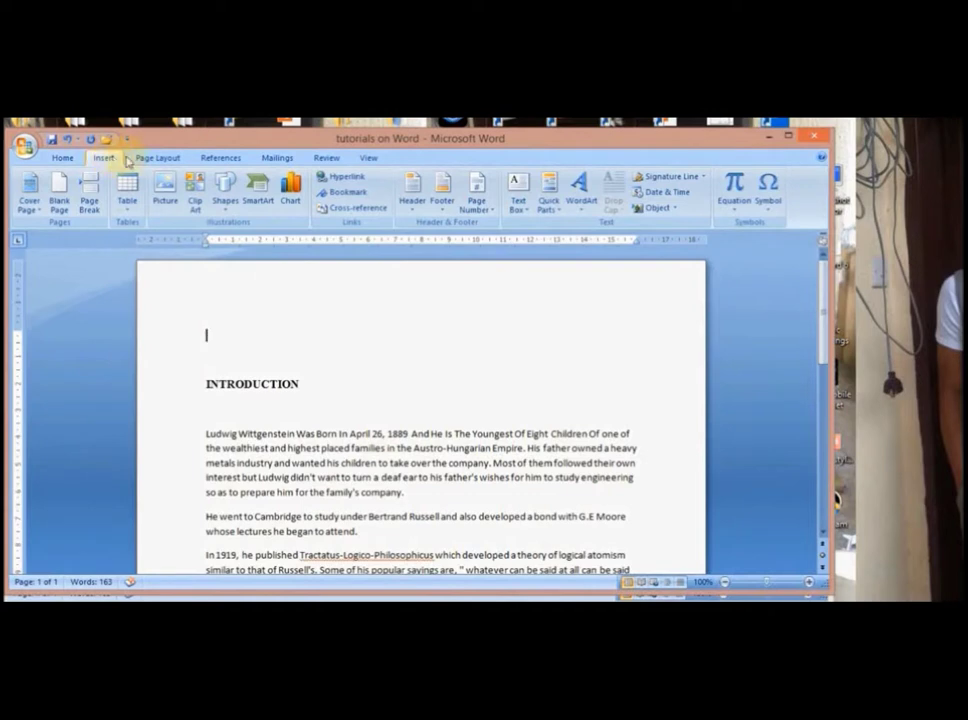
click(292, 203)
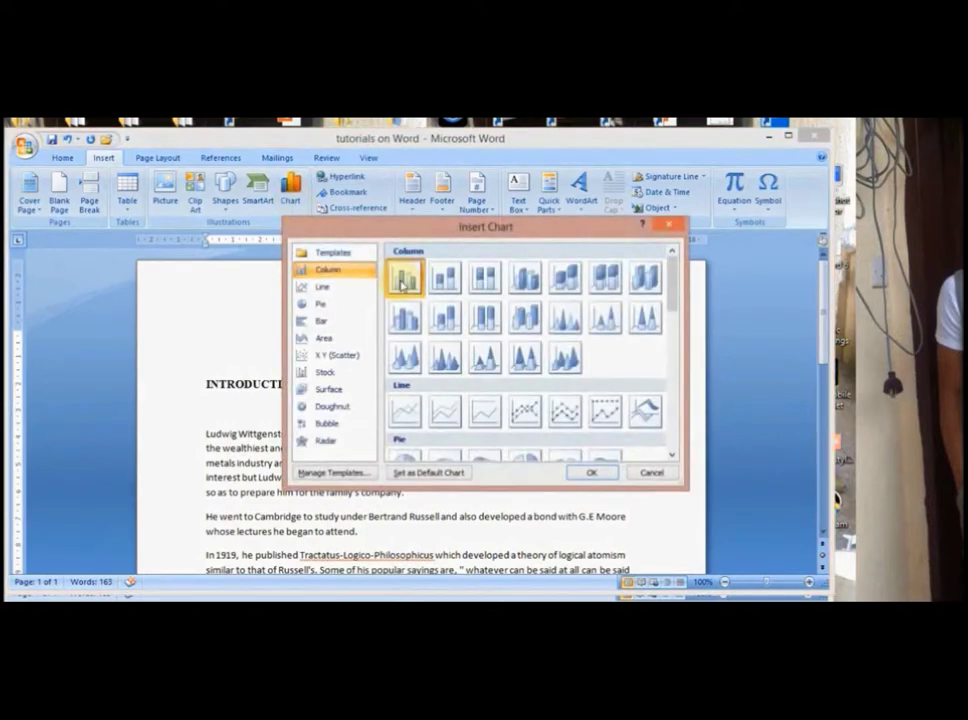
click(178, 334)
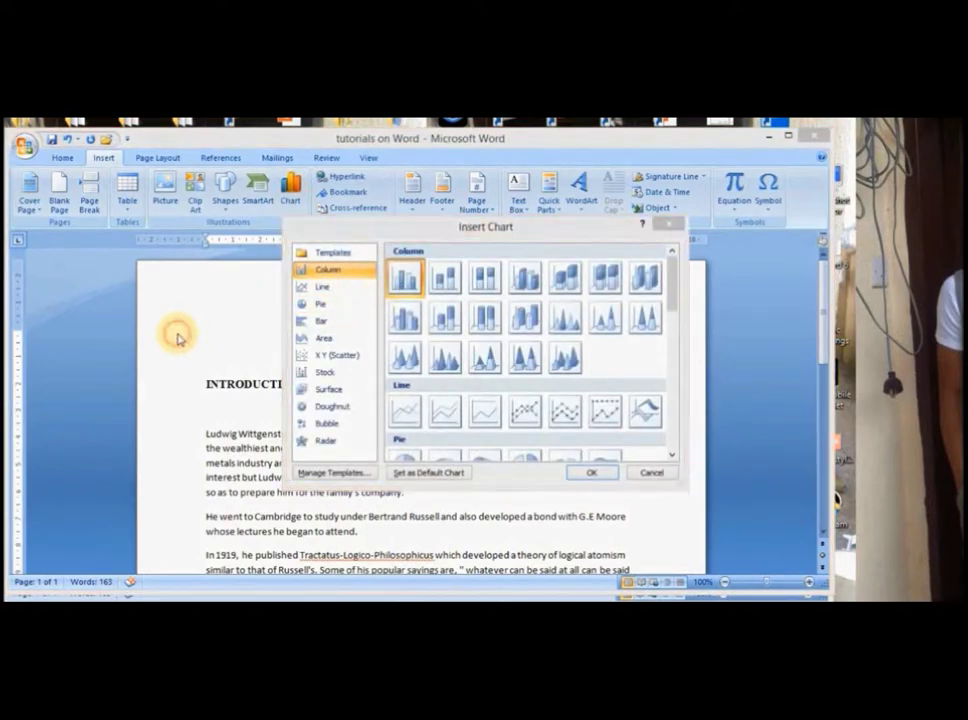
key(Return)
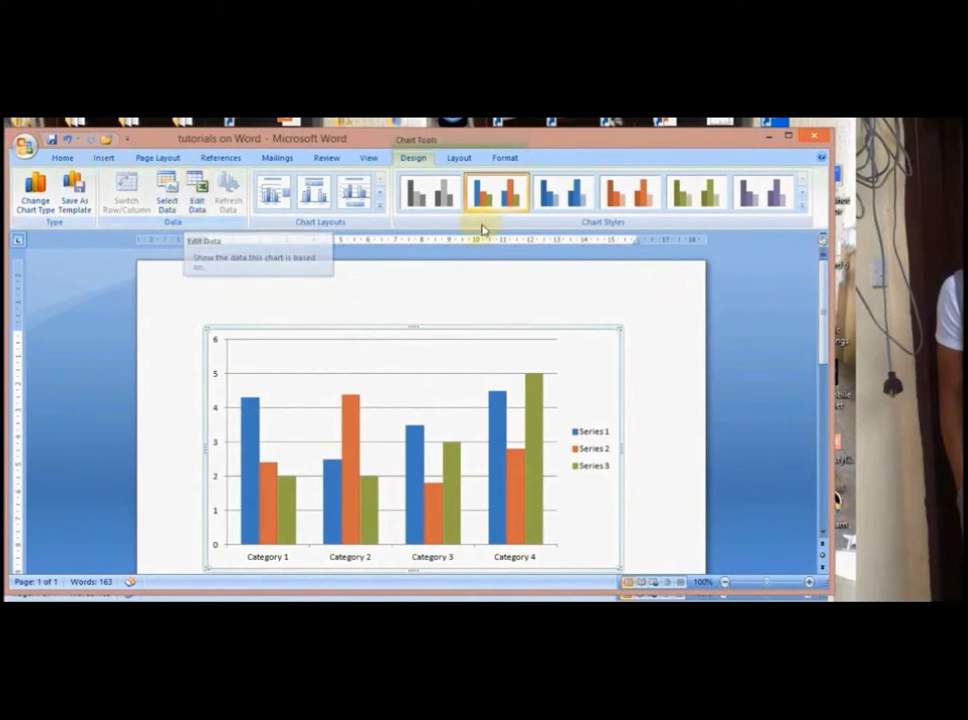
click(105, 159)
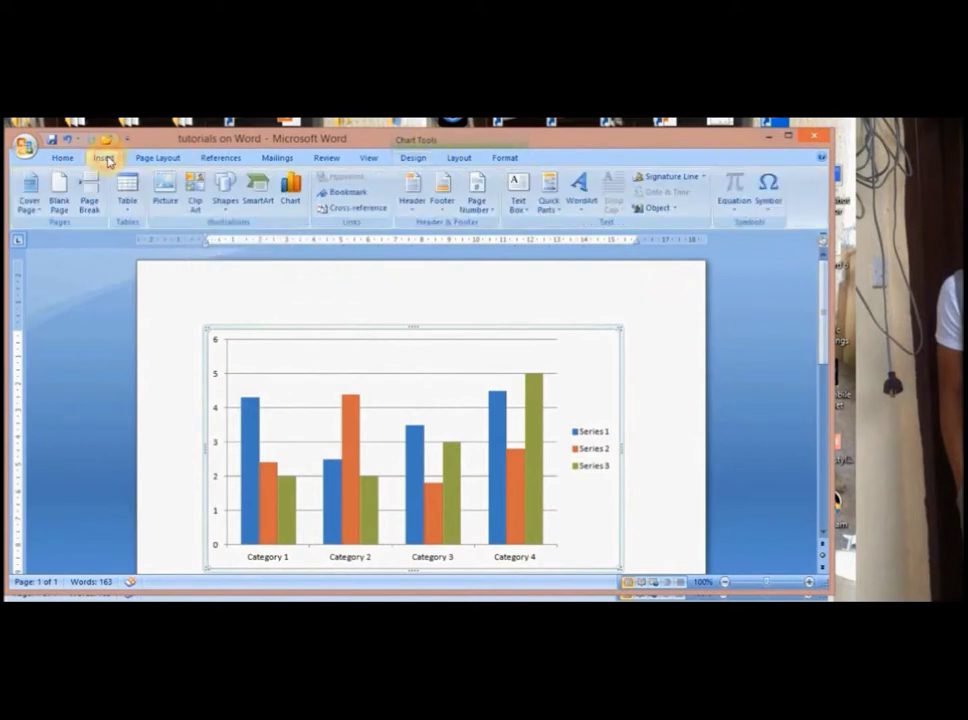
click(291, 195)
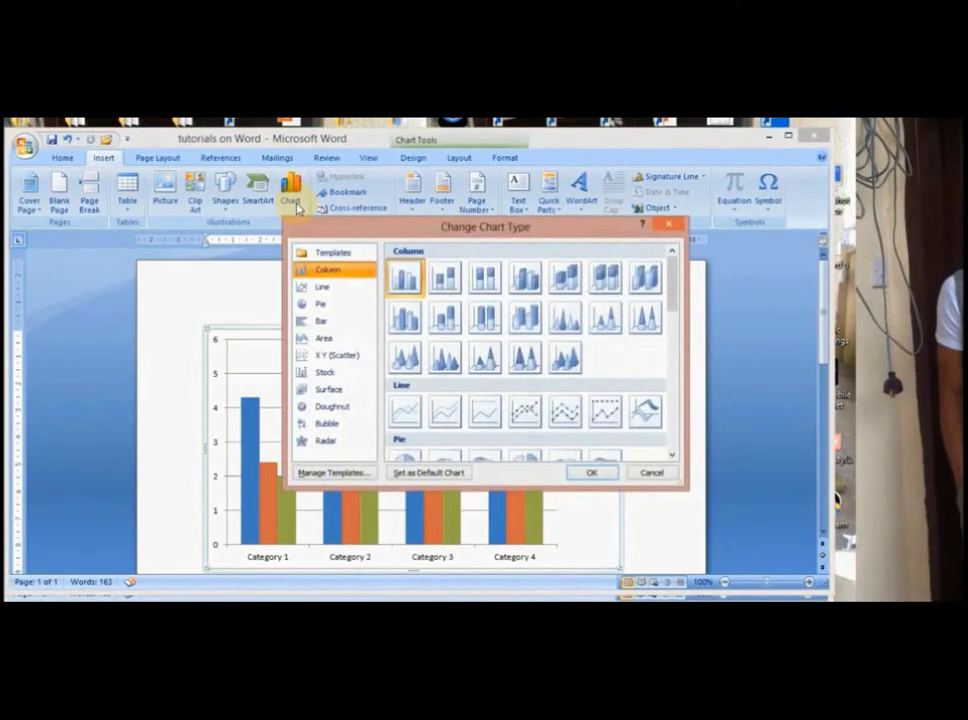
click(216, 305)
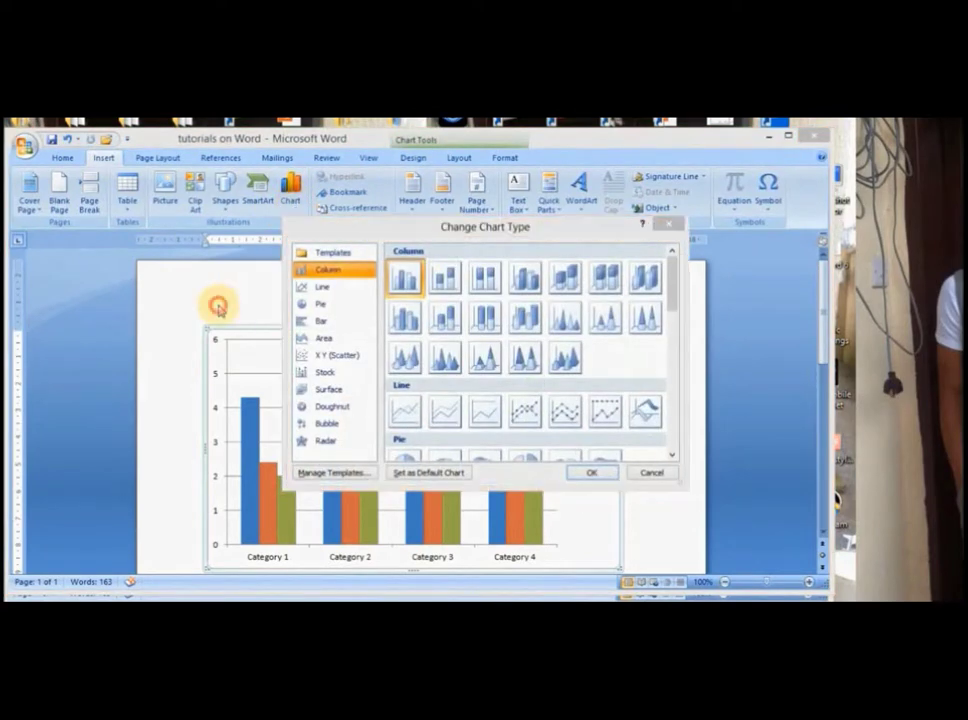
click(668, 225)
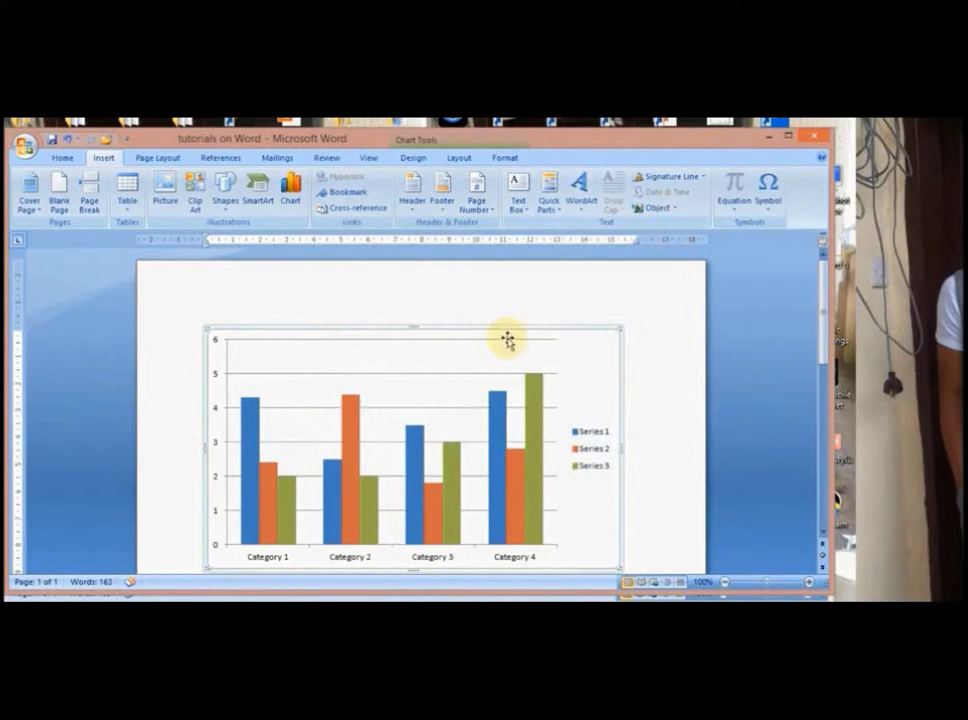
right_click(448, 333)
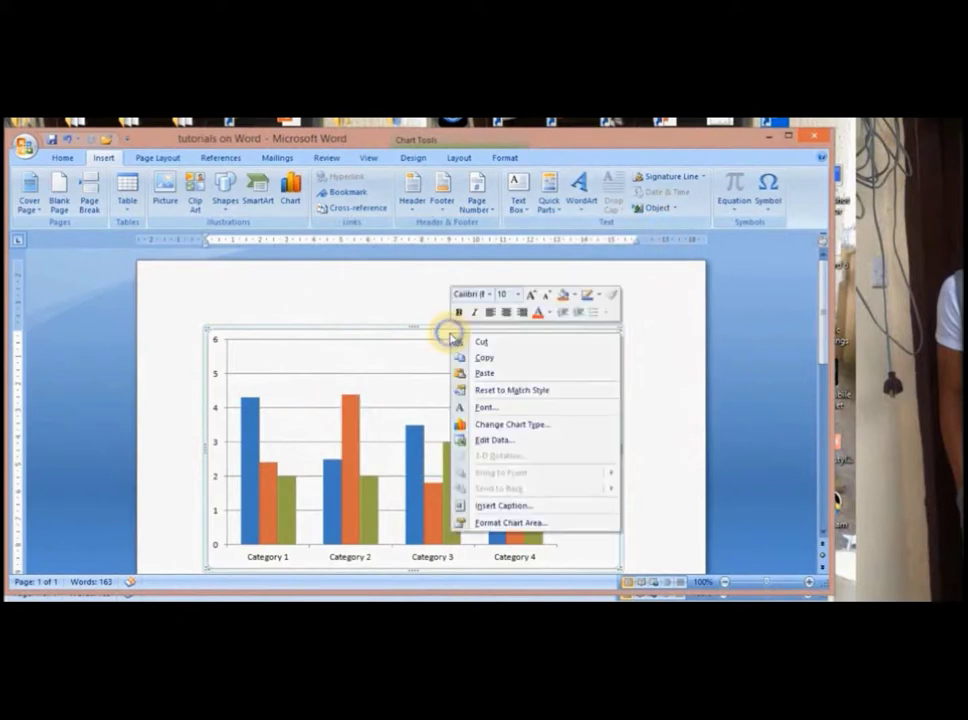
click(375, 345)
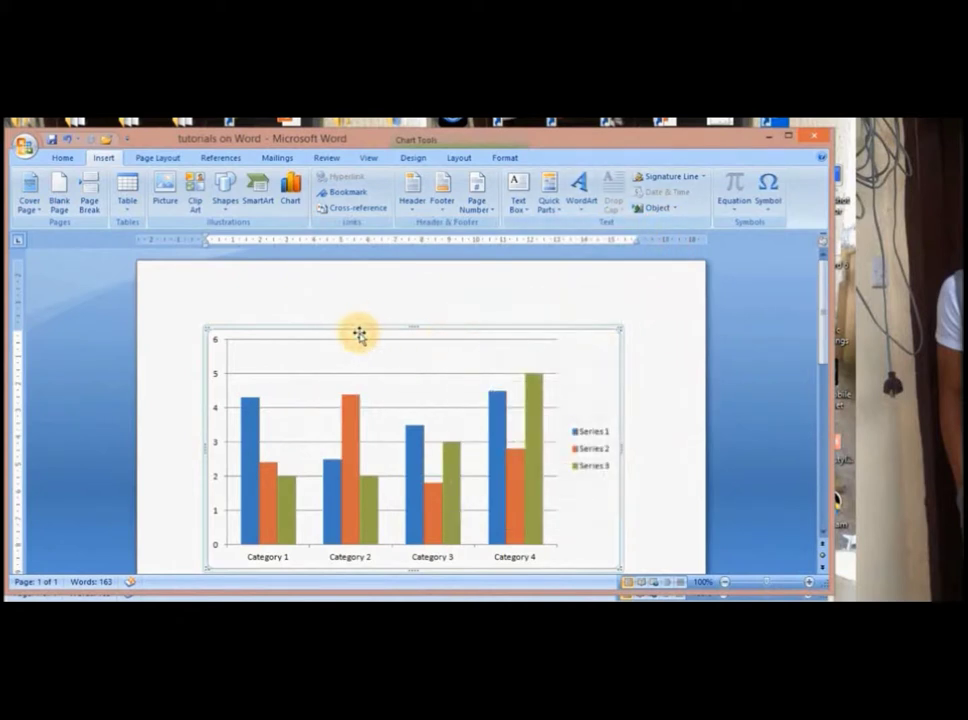
key(Delete)
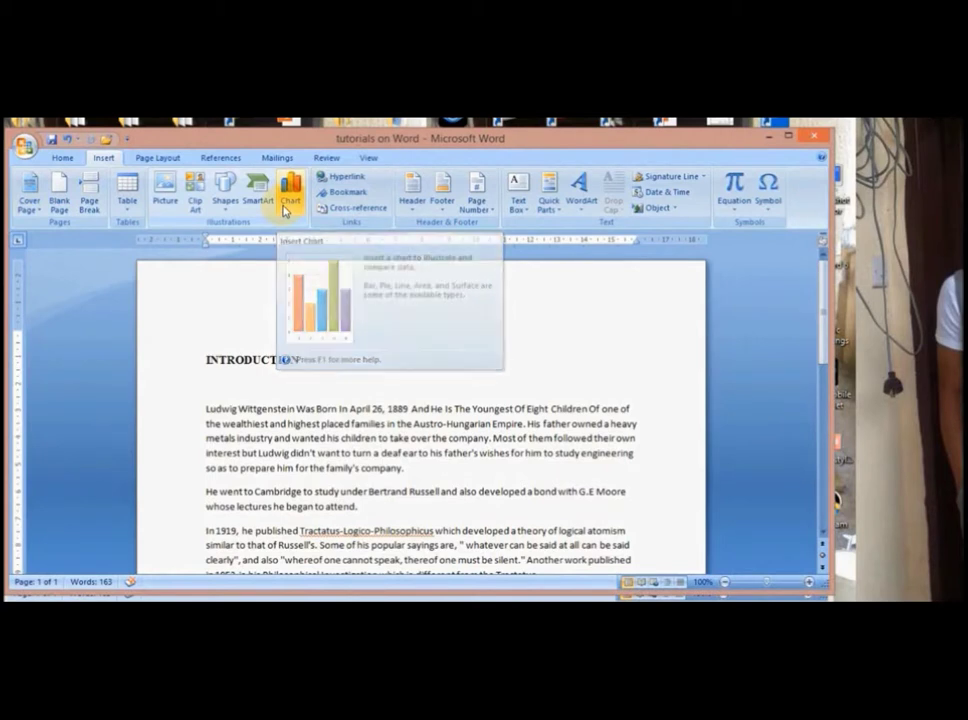
click(285, 208)
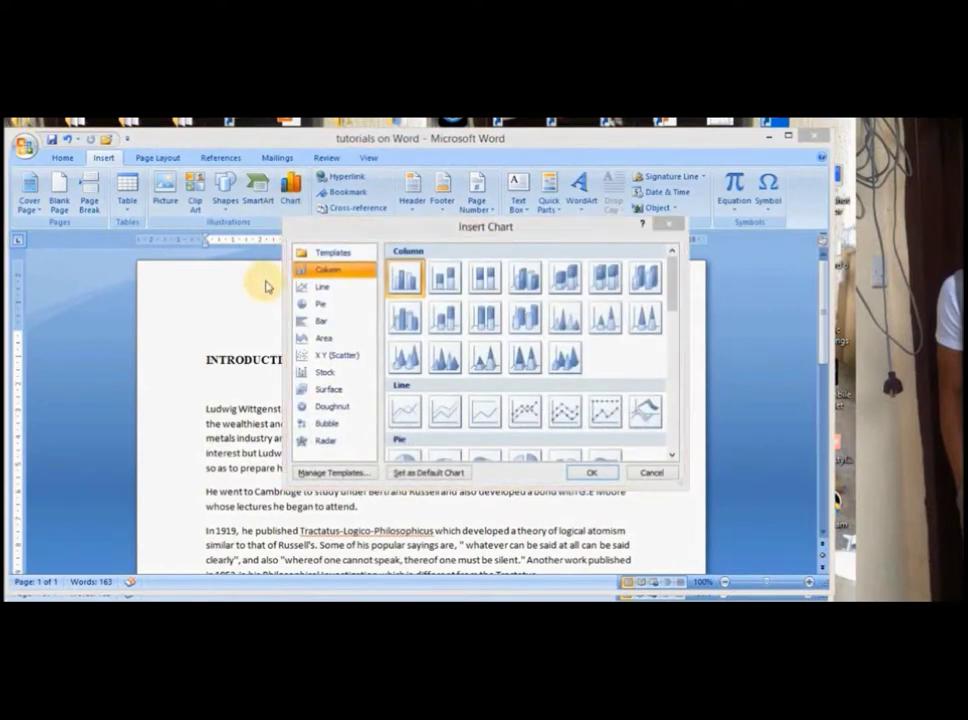
click(669, 224)
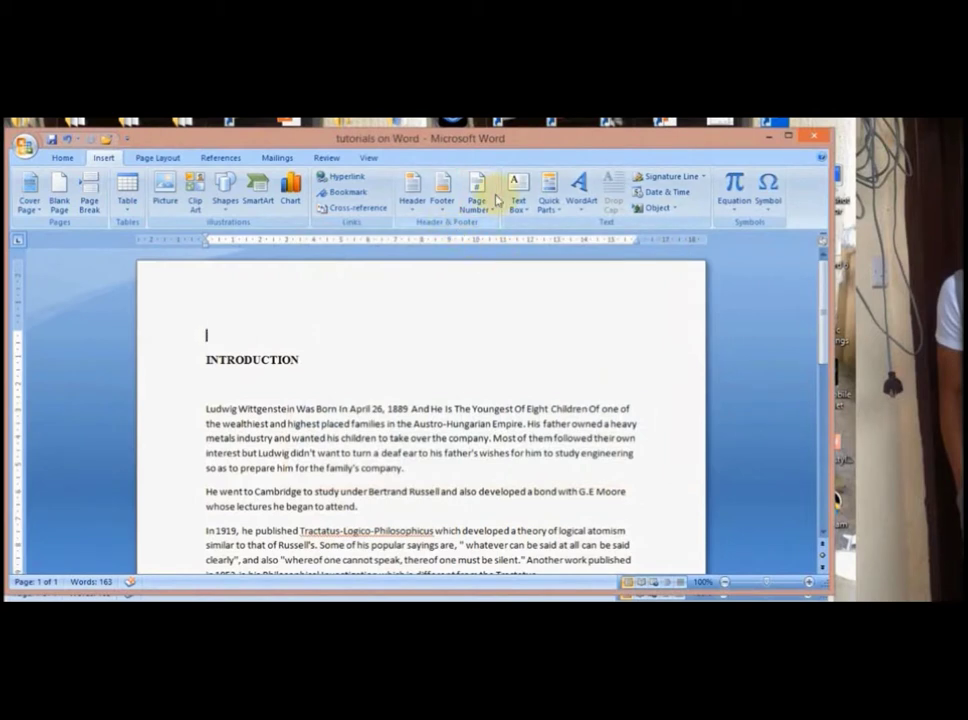
Step: Add a Blank footer reading 'Hi daddy' and close footer editing
click(444, 205)
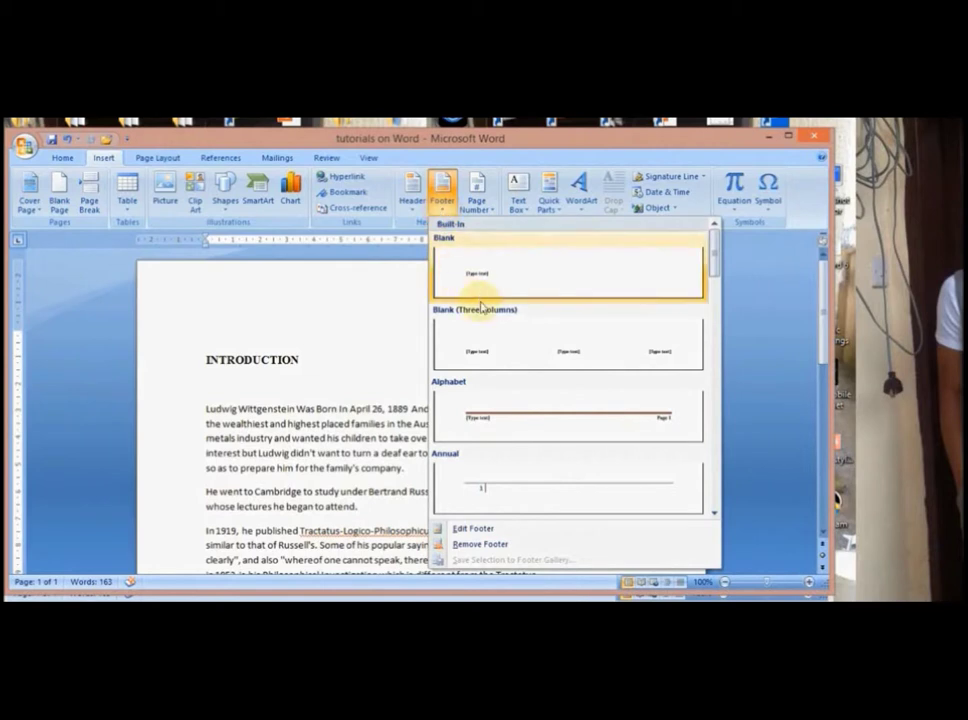
click(485, 266)
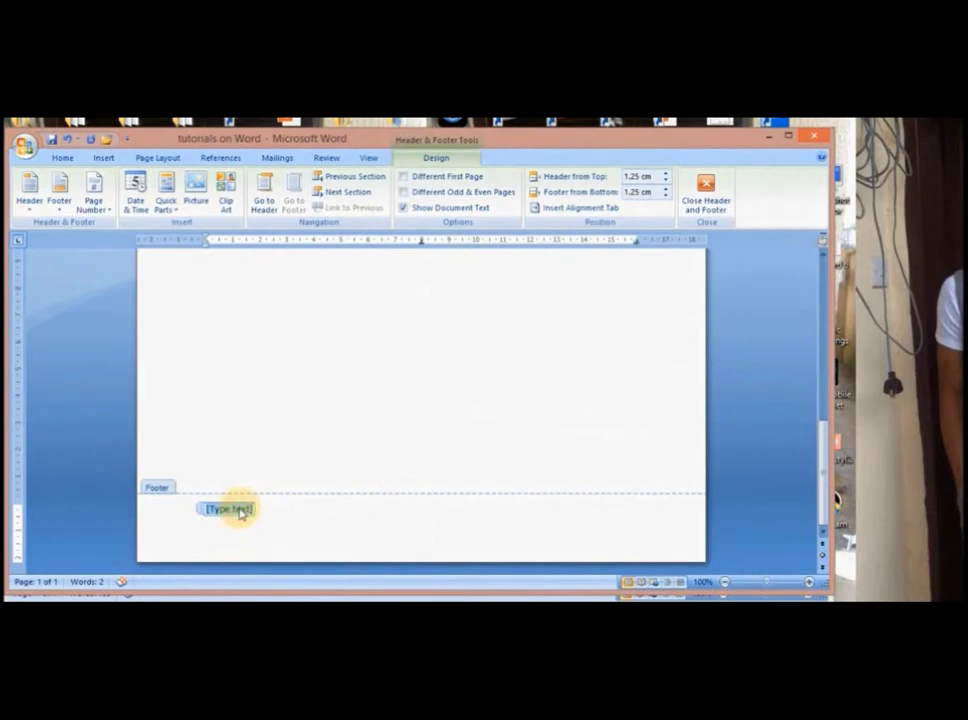
text(N)
text(i daddy)
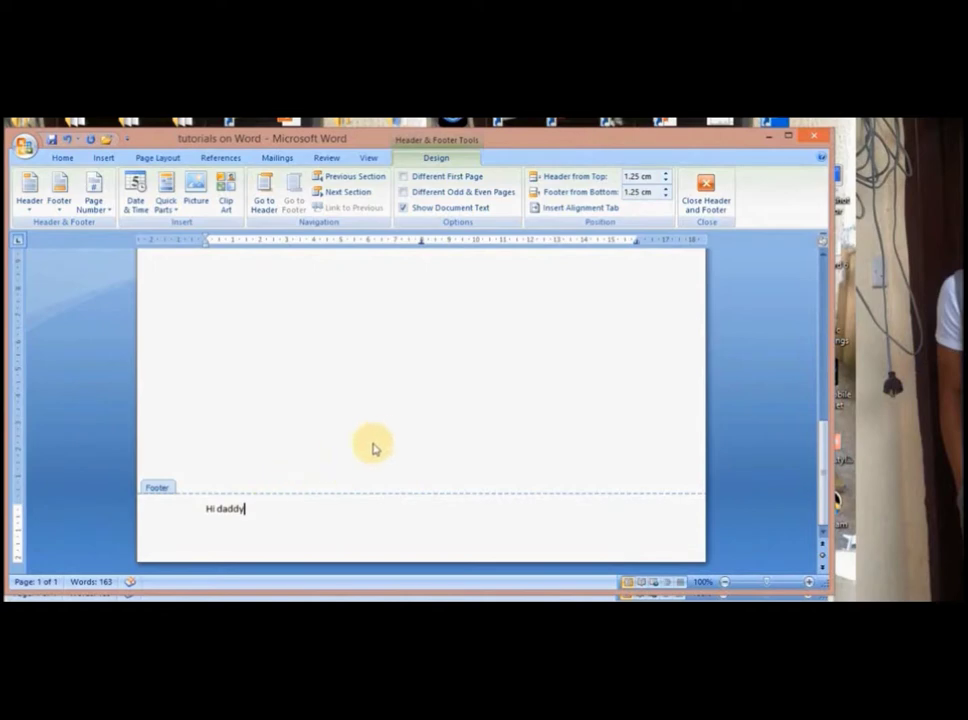
click(705, 190)
drag(823, 264, 822, 290)
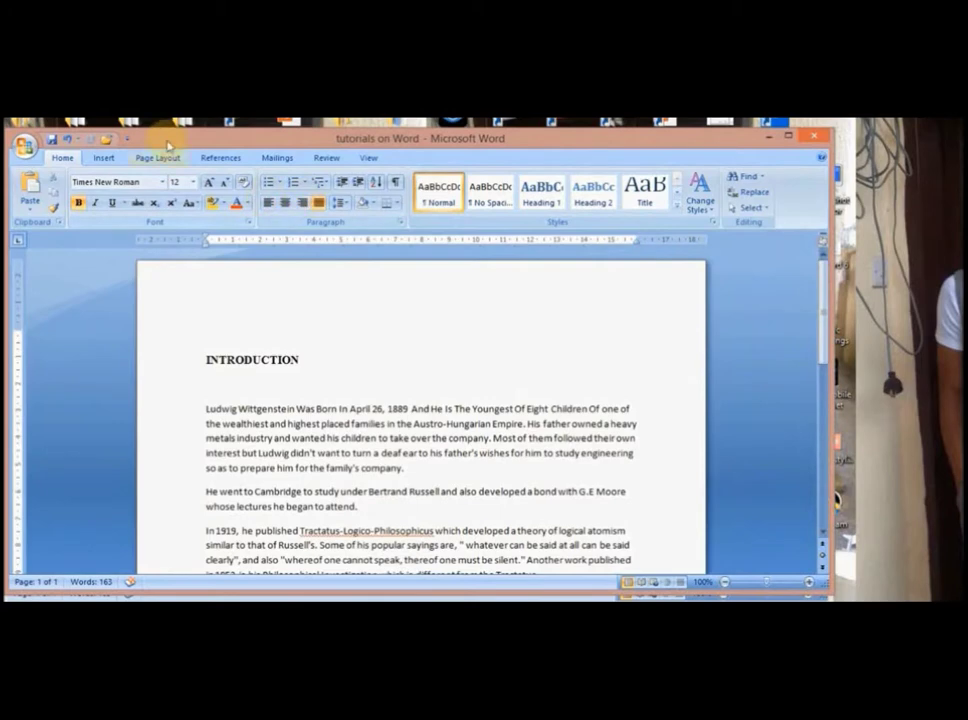
Step: Add a blank header reading 'Hi mummy' above the INTRODUCTION heading
click(104, 157)
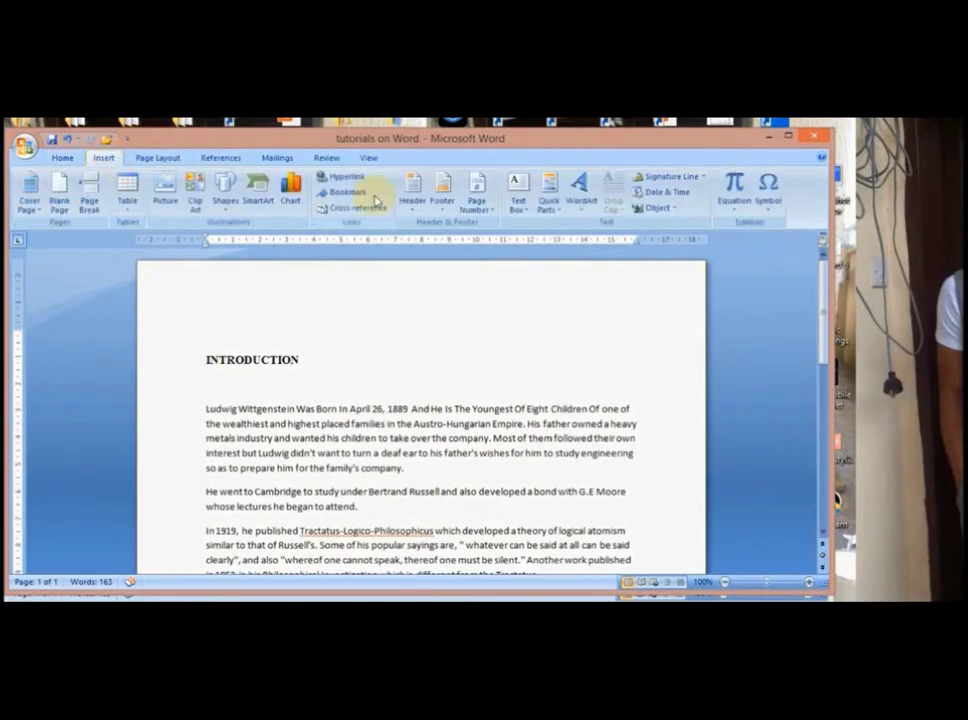
click(411, 199)
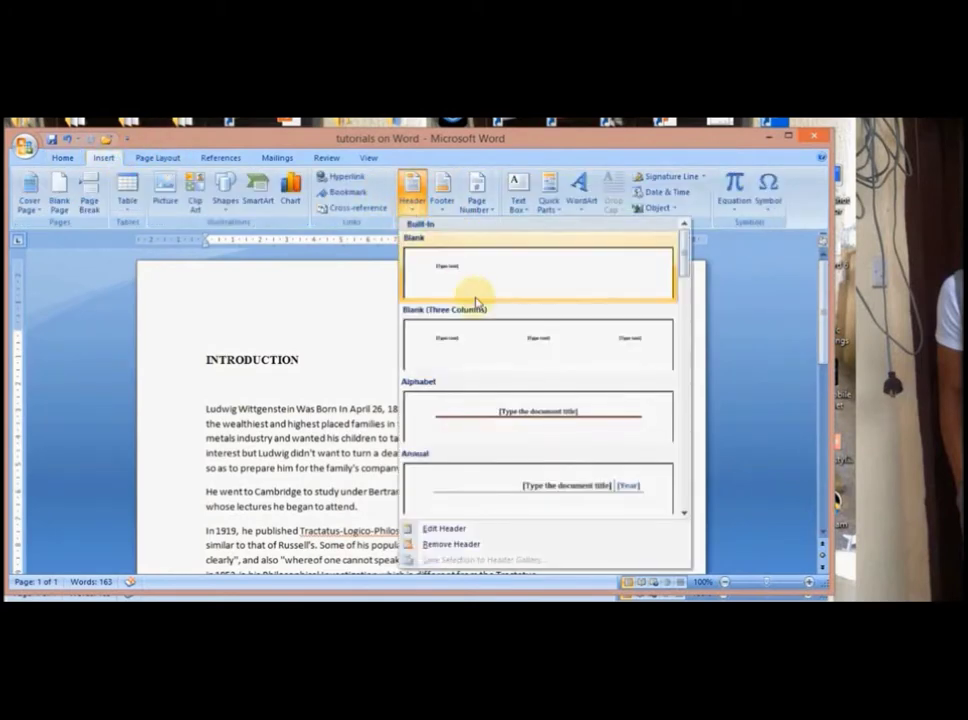
click(462, 268)
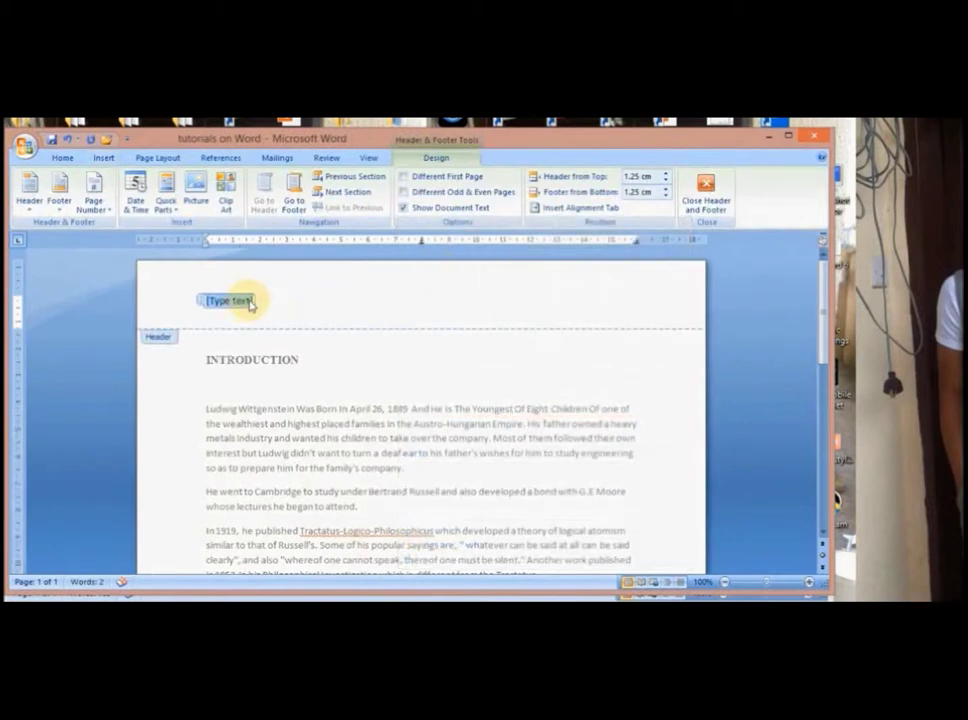
text(h)
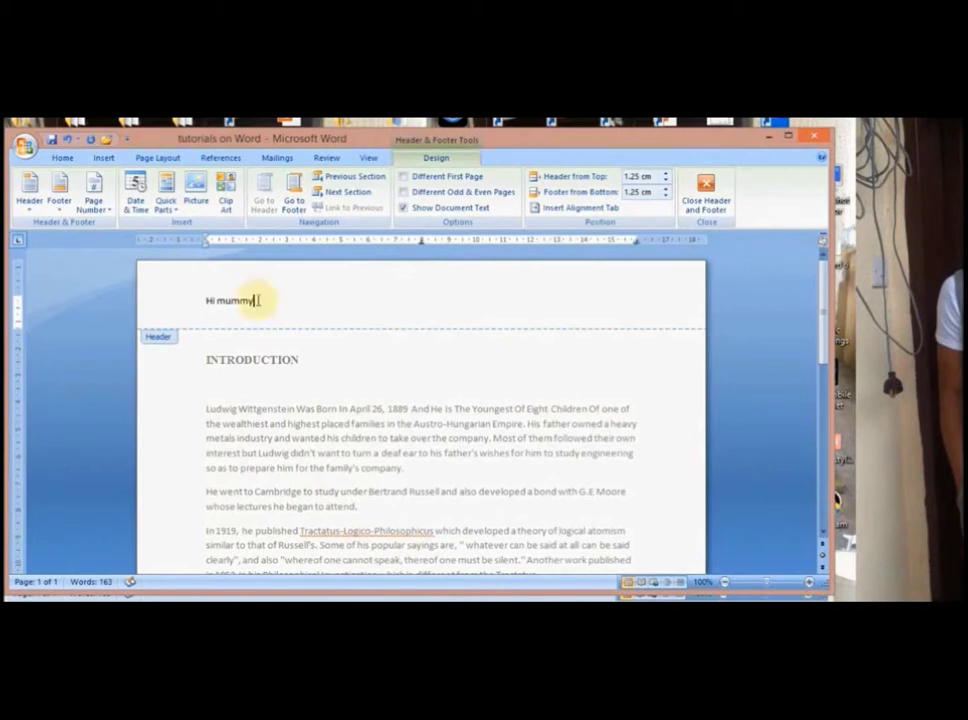
click(703, 193)
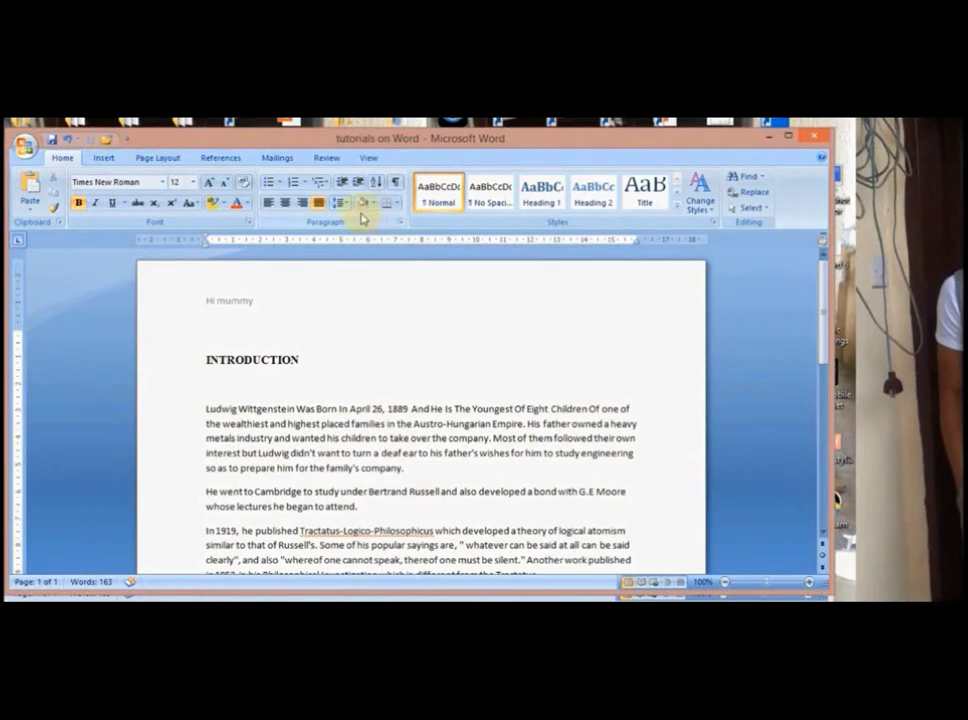
click(103, 158)
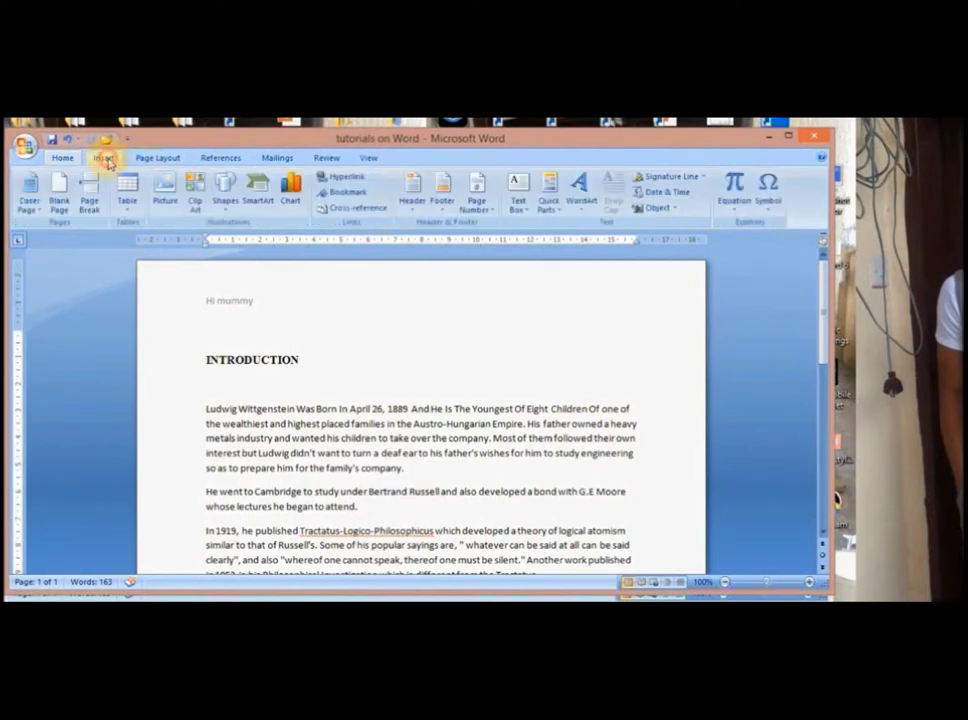
Step: Insert a Plain Number 1 page number at the top left, so the header shows 1
click(492, 211)
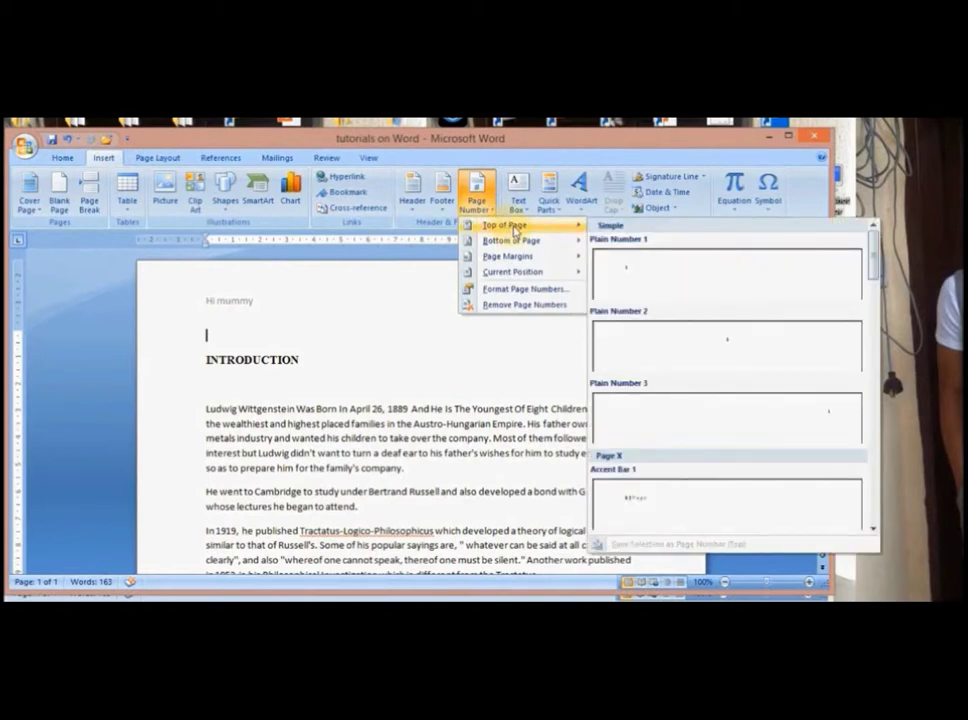
mouse_move(568, 241)
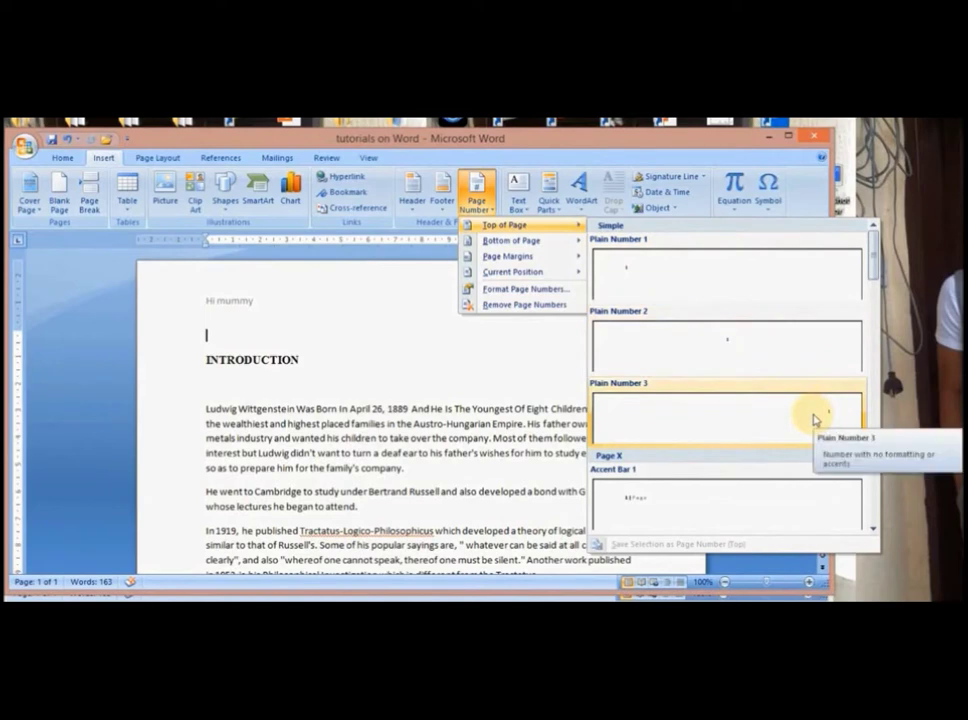
click(634, 280)
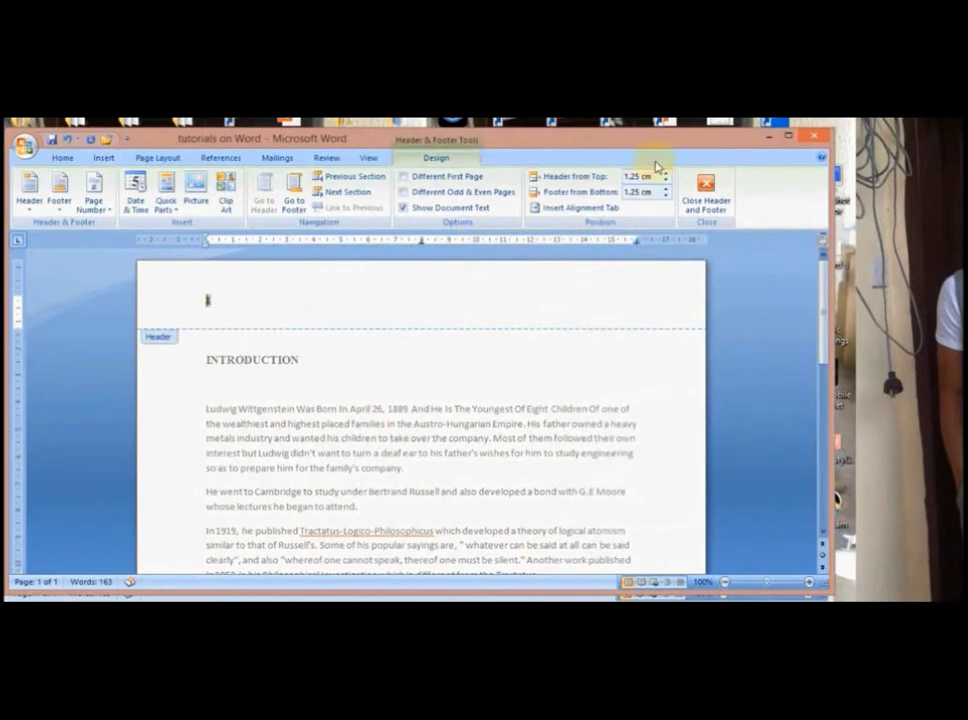
click(706, 188)
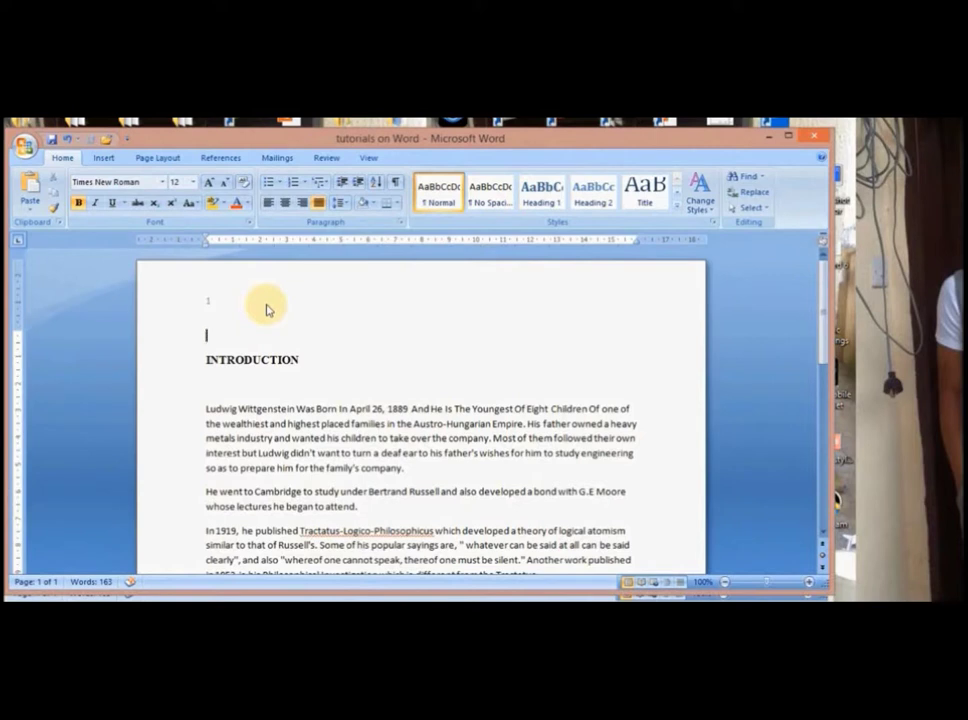
click(106, 158)
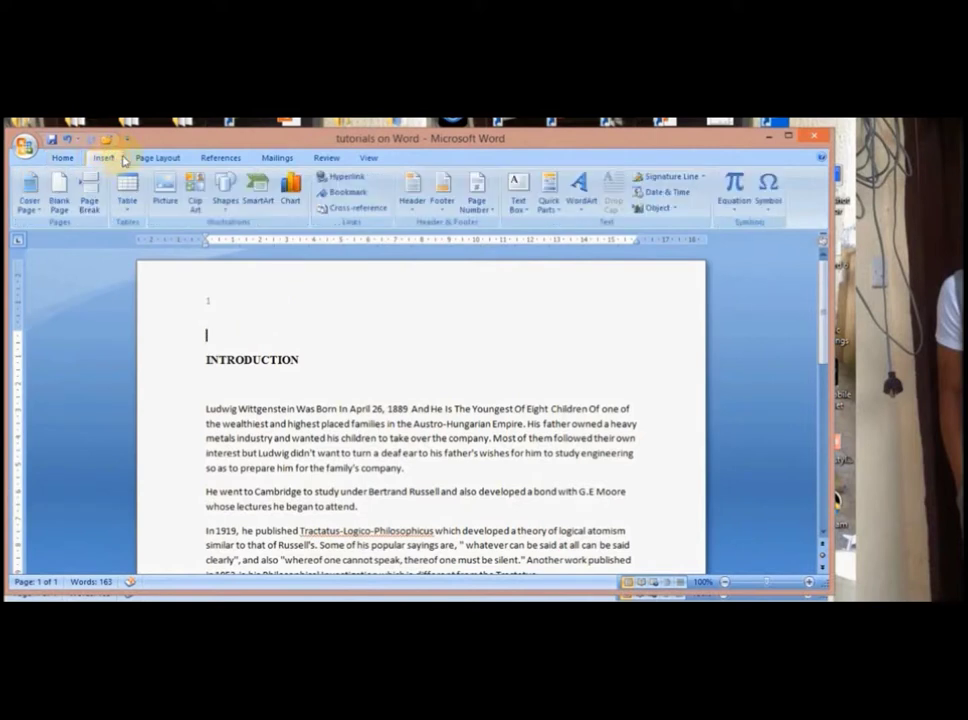
Step: Add a centred Plain Number 2 page number in the footer at the bottom of the page
click(492, 212)
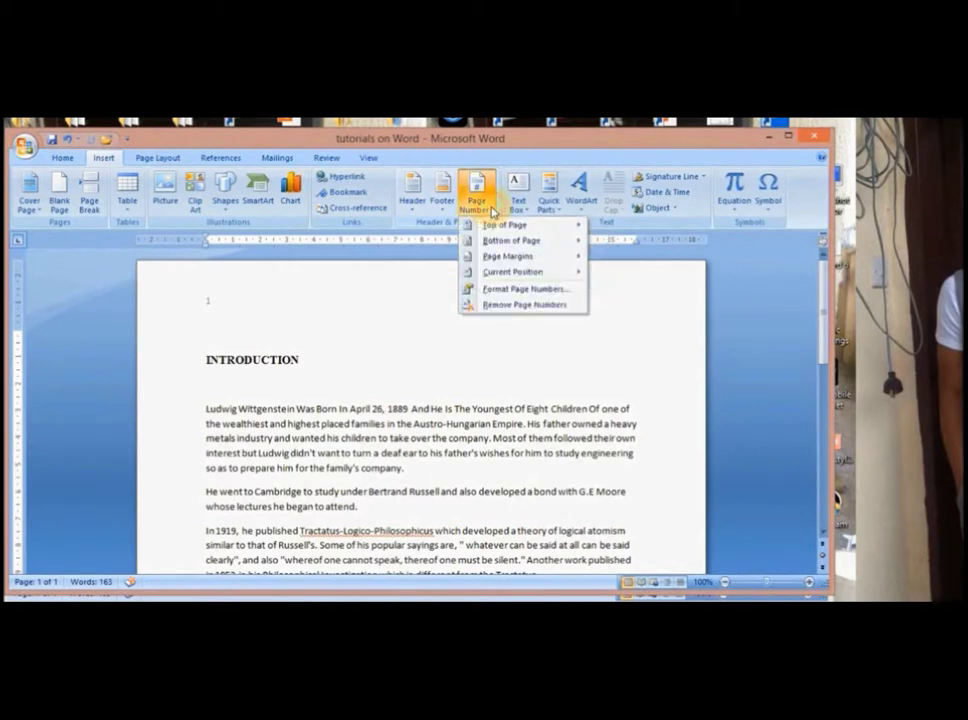
mouse_move(525, 242)
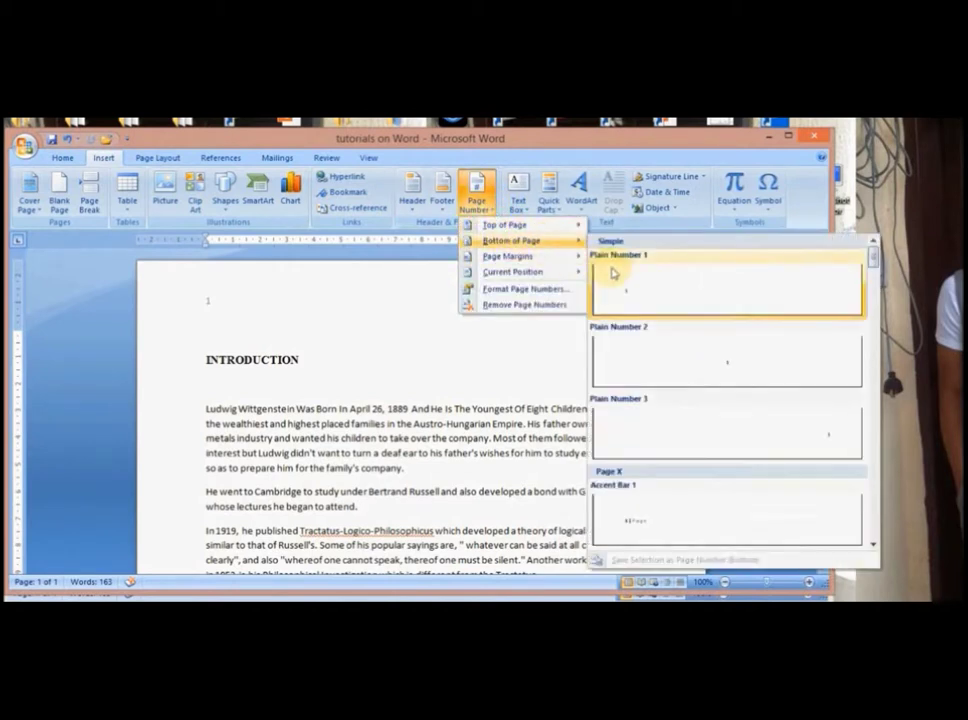
click(707, 364)
click(456, 409)
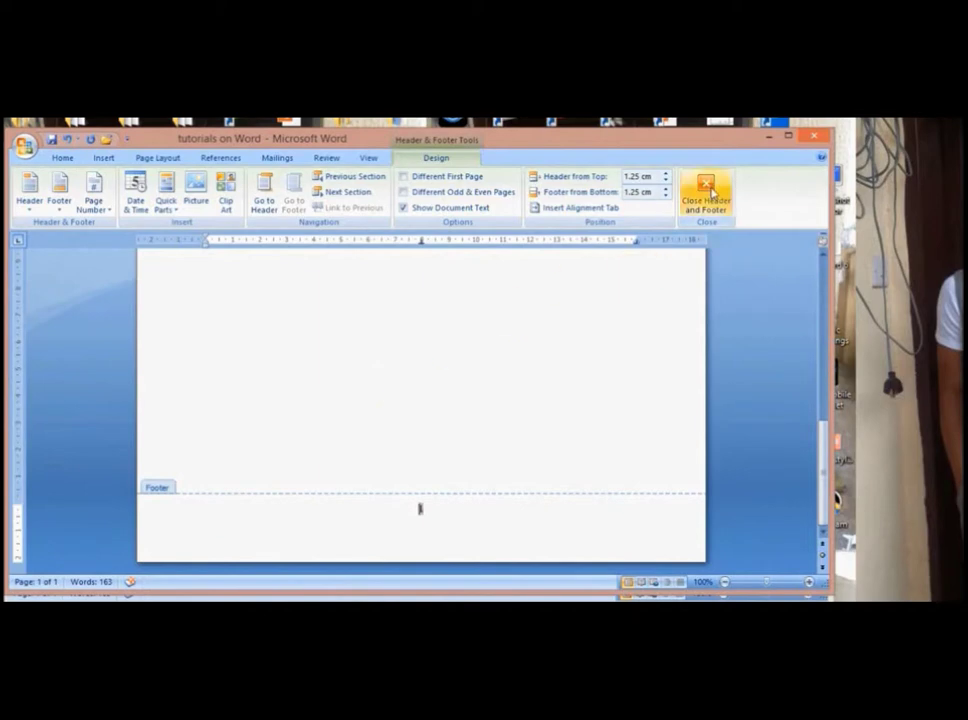
click(711, 193)
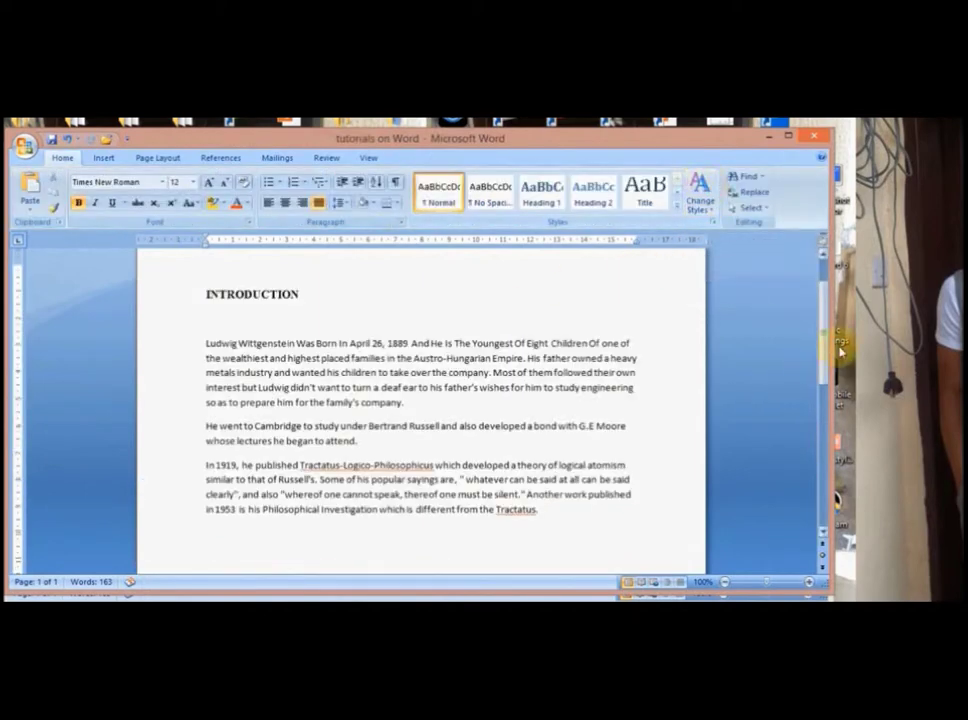
Step: Scroll down the page to check the centred 1 in the footer
drag(823, 339, 835, 498)
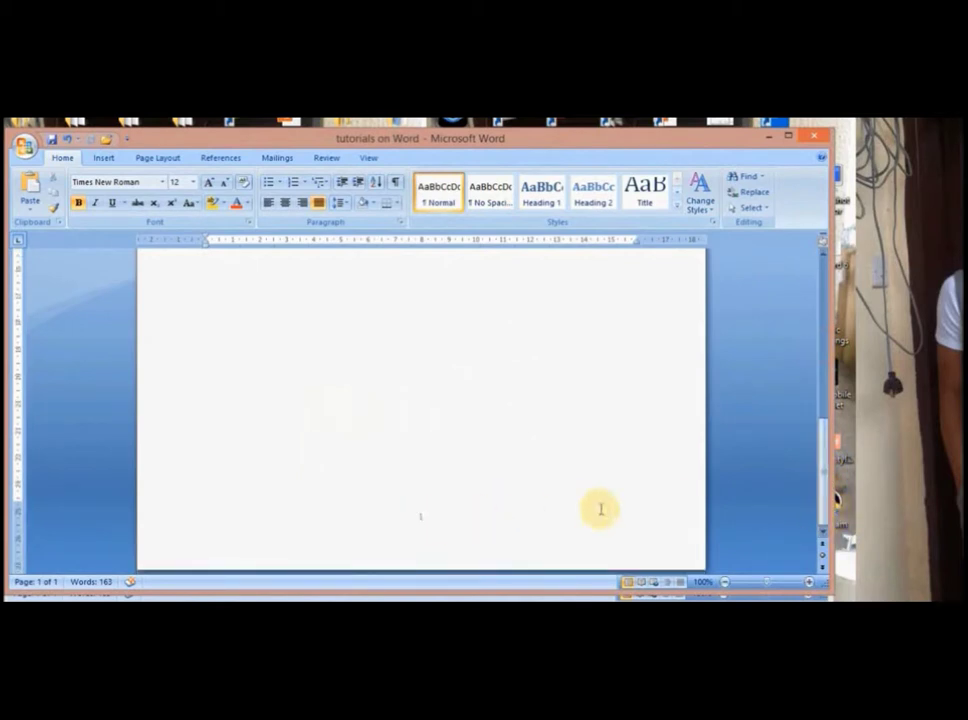
drag(825, 462, 831, 314)
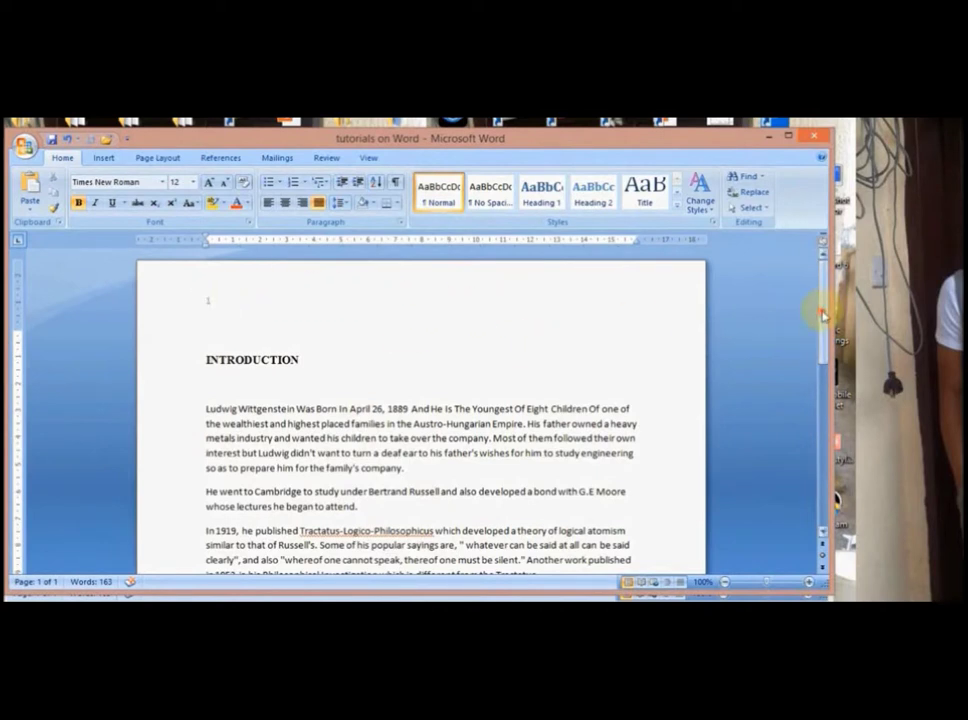
scroll(476, 563, down, 8)
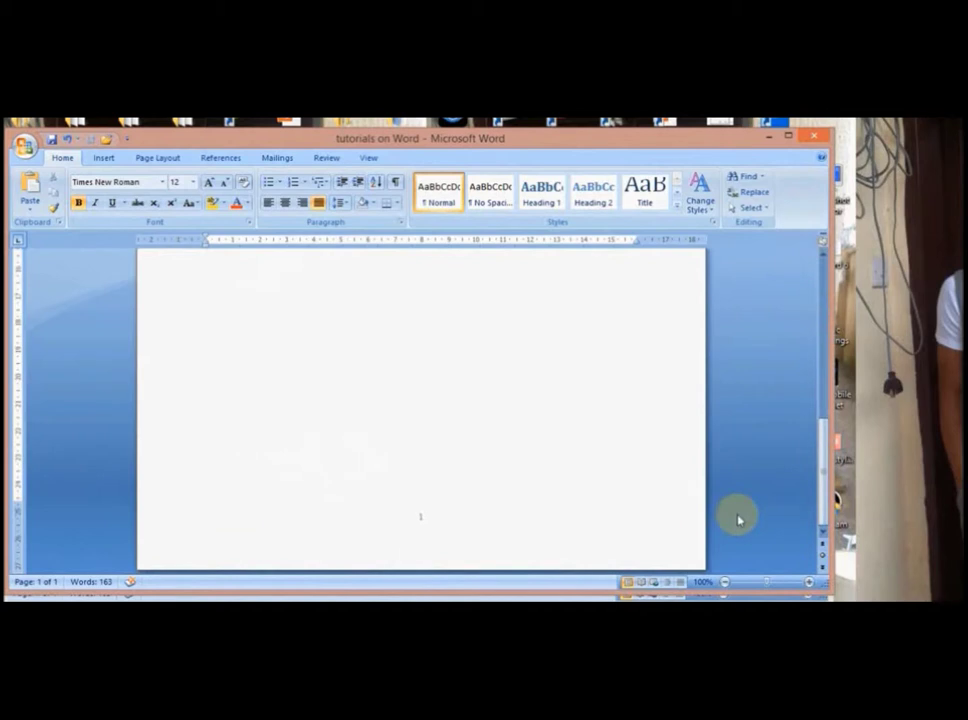
drag(820, 497, 840, 275)
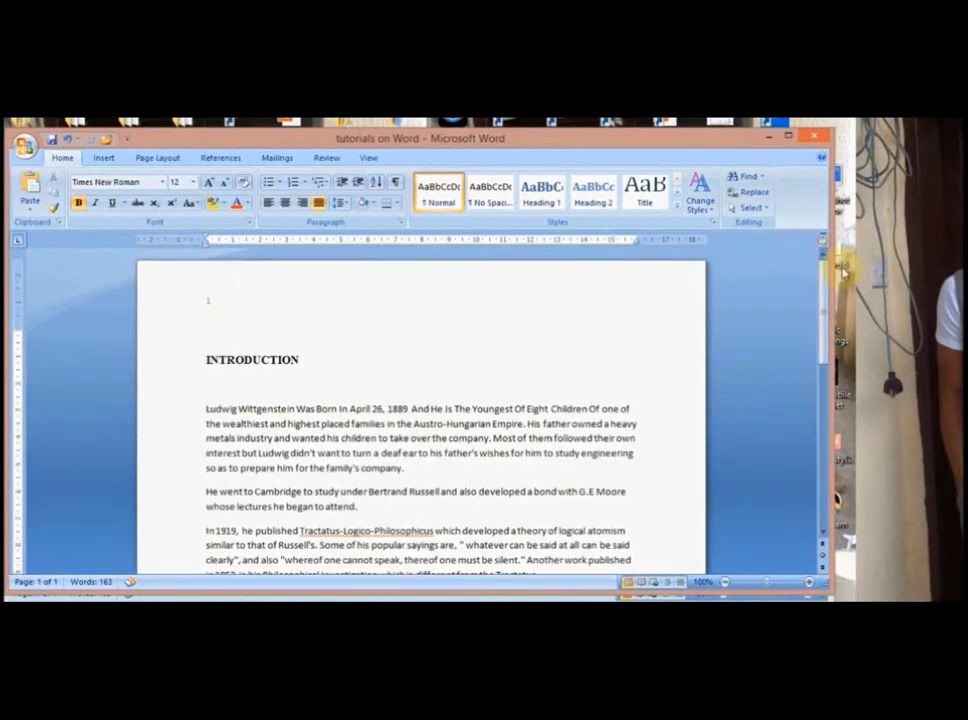
Step: Delete the number 1 from the header, leaving an empty page with zero words
click(511, 321)
click(214, 290)
click(209, 306)
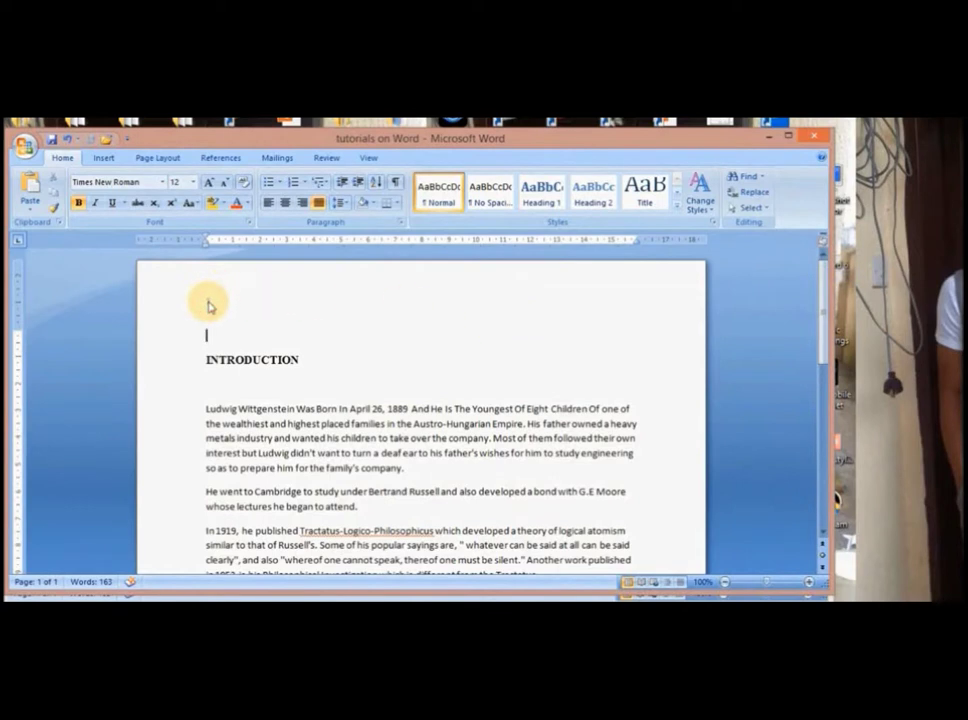
double_click(209, 305)
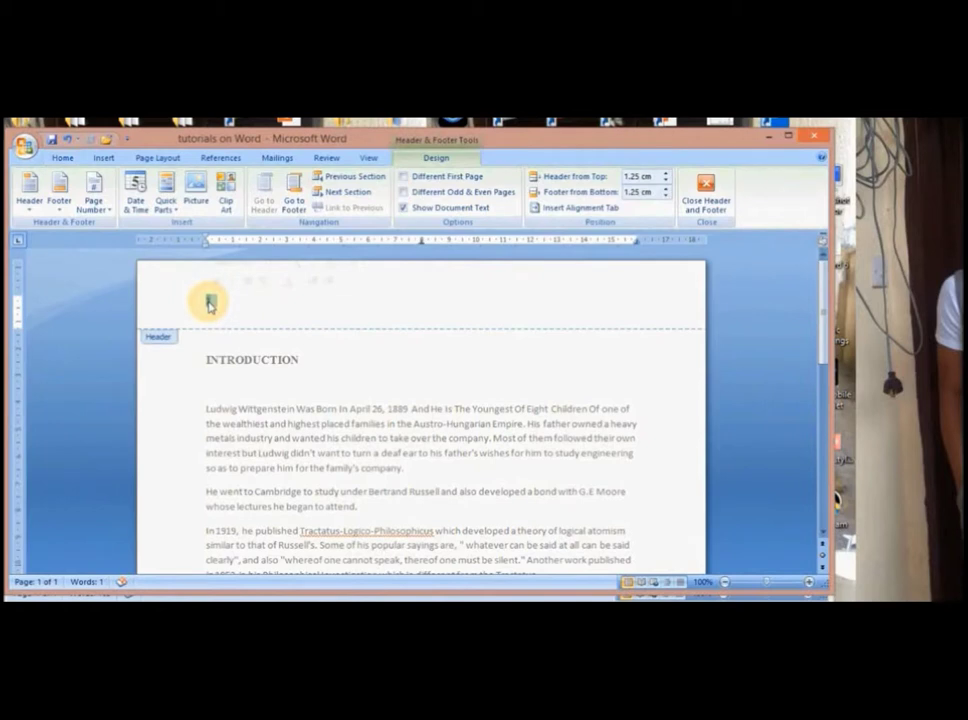
right_click(485, 316)
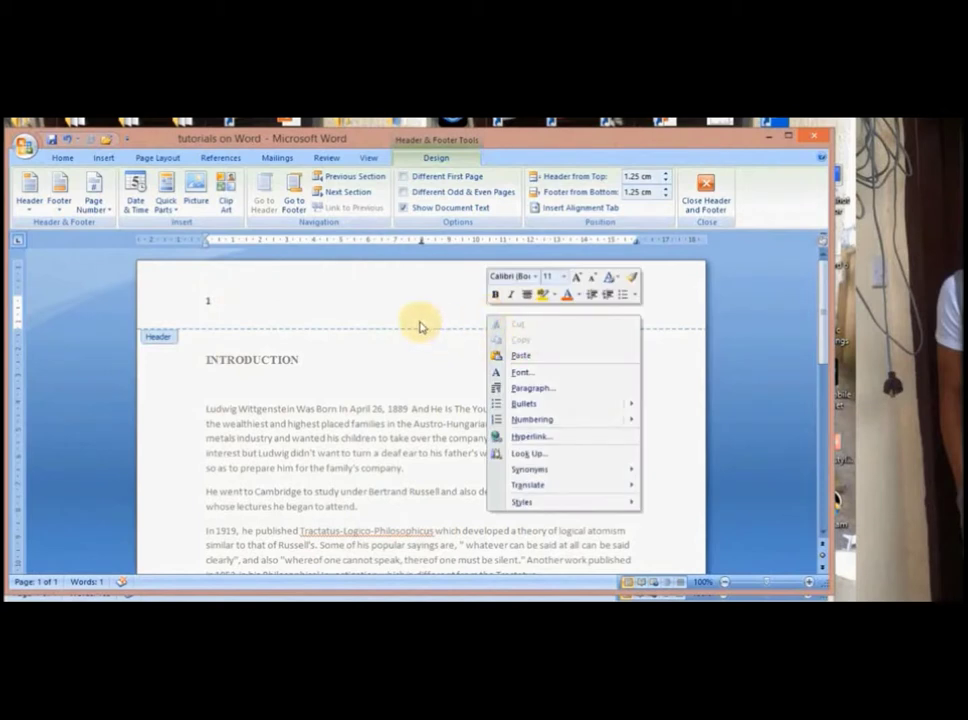
click(366, 311)
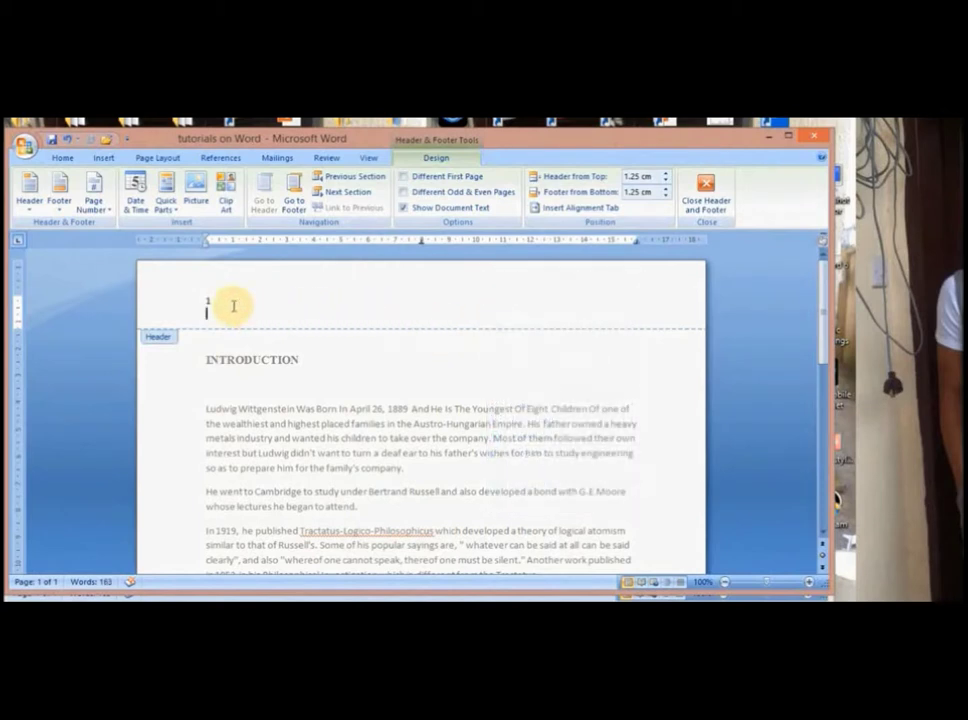
key(BackSpace)
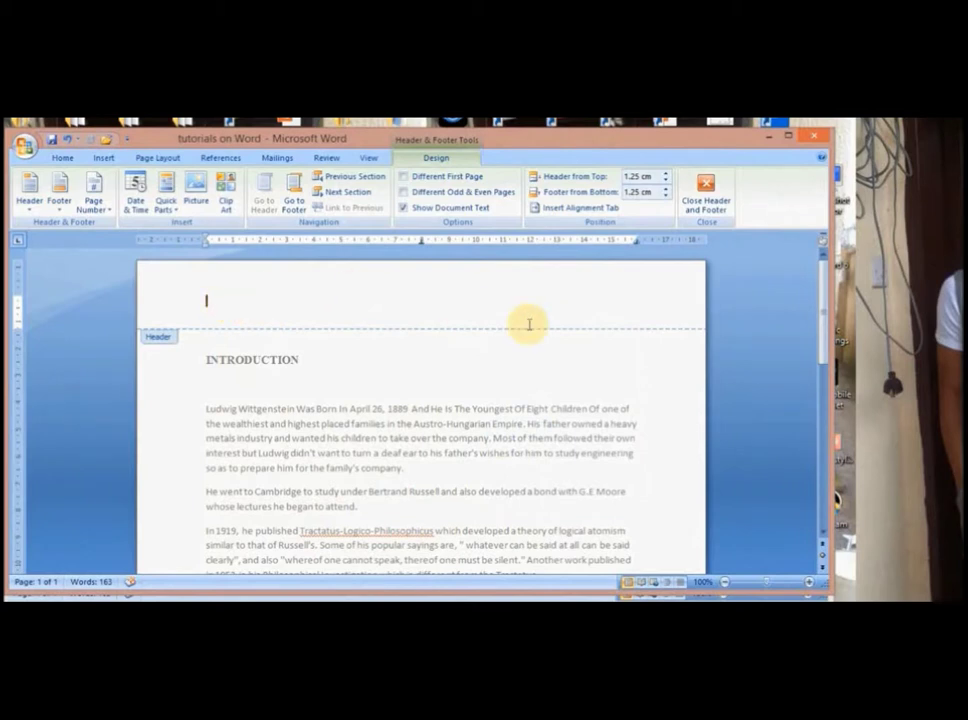
click(704, 188)
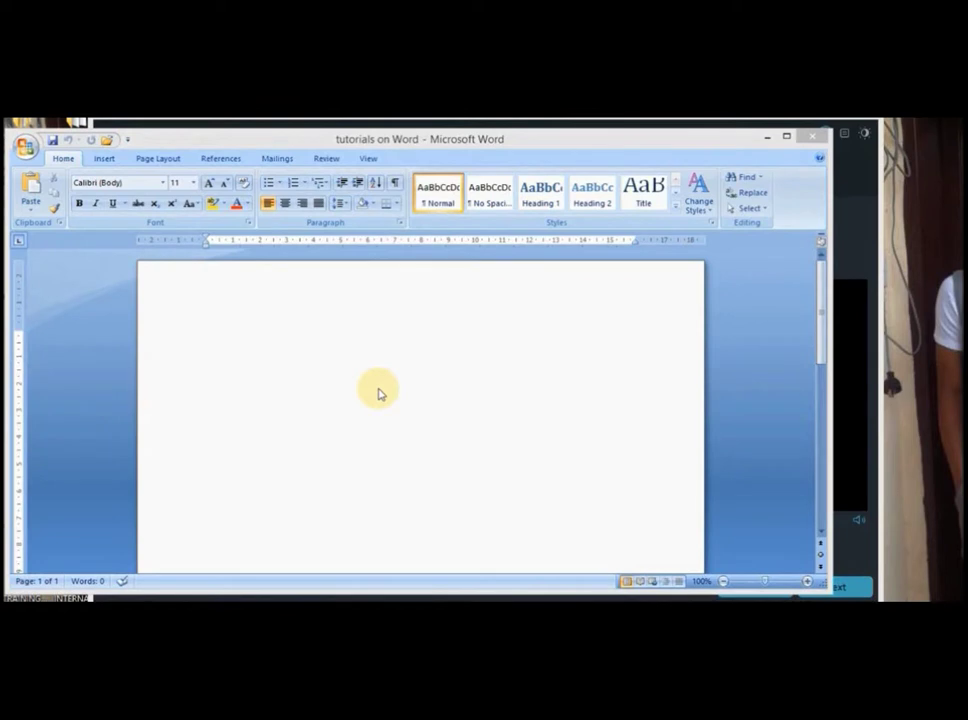
Step: Type 'The Lord is good all the time, and His mercies endureth forever amen.' on the blank page
click(341, 331)
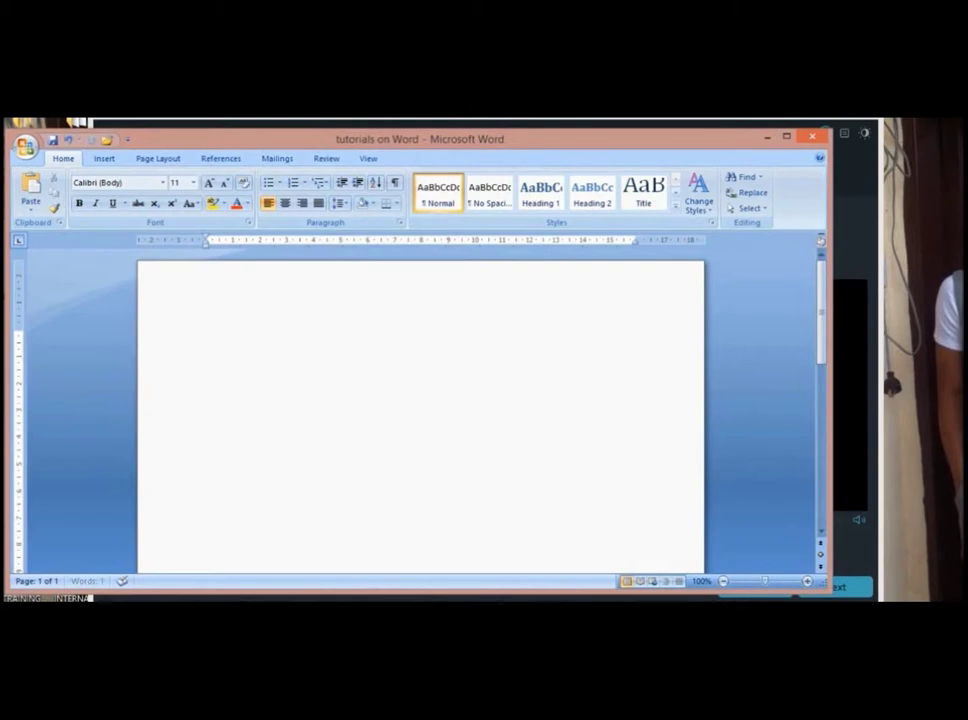
text(The Lord is good all the time, an)
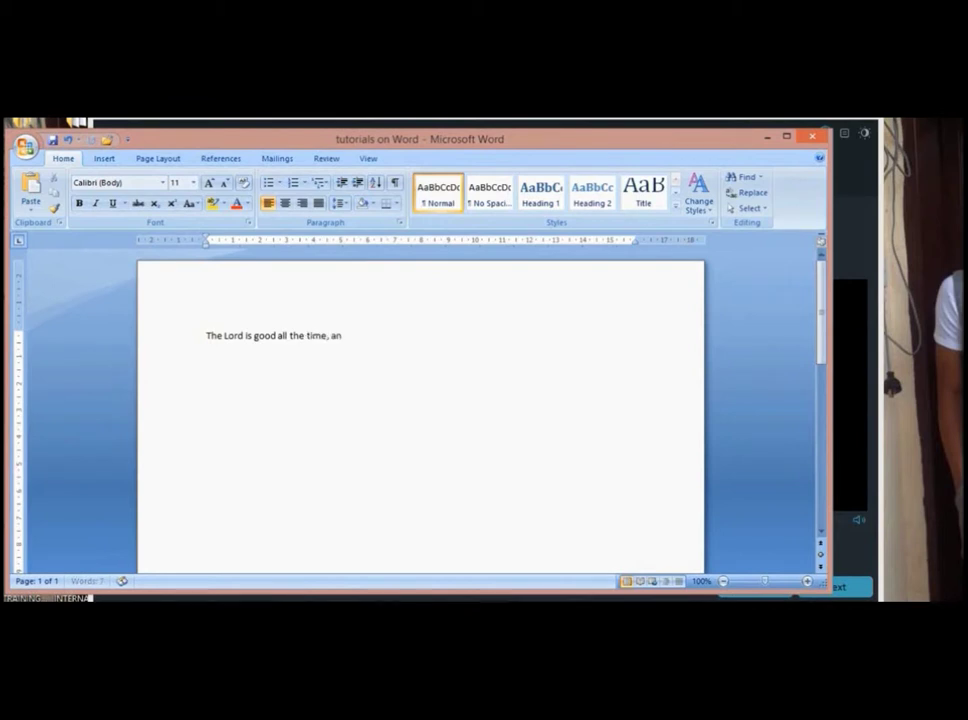
text(d His mercies)
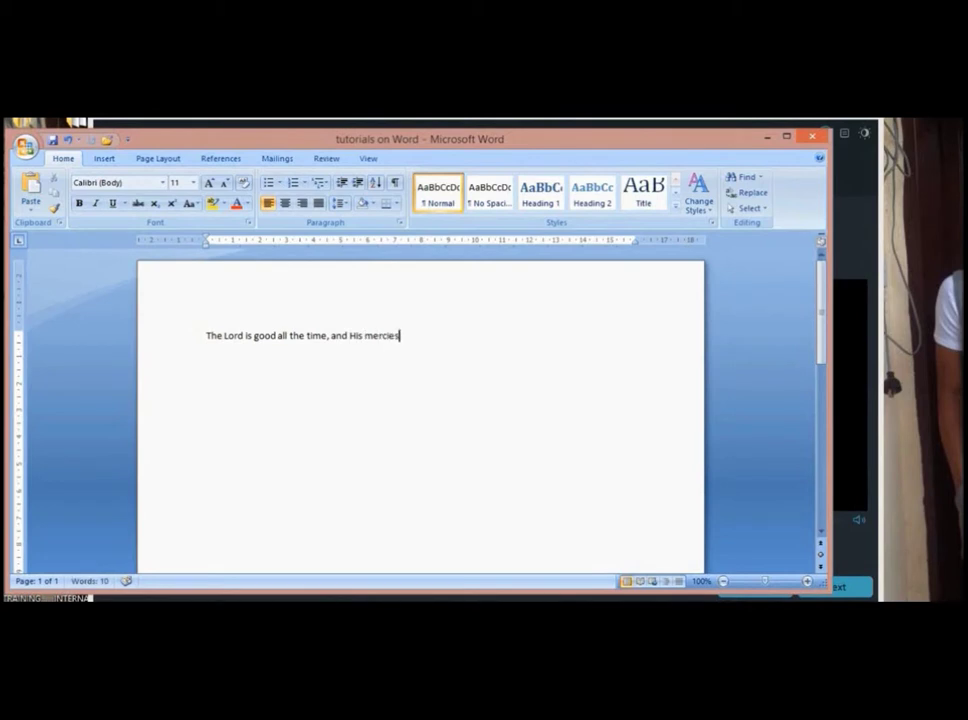
text( endureth forever)
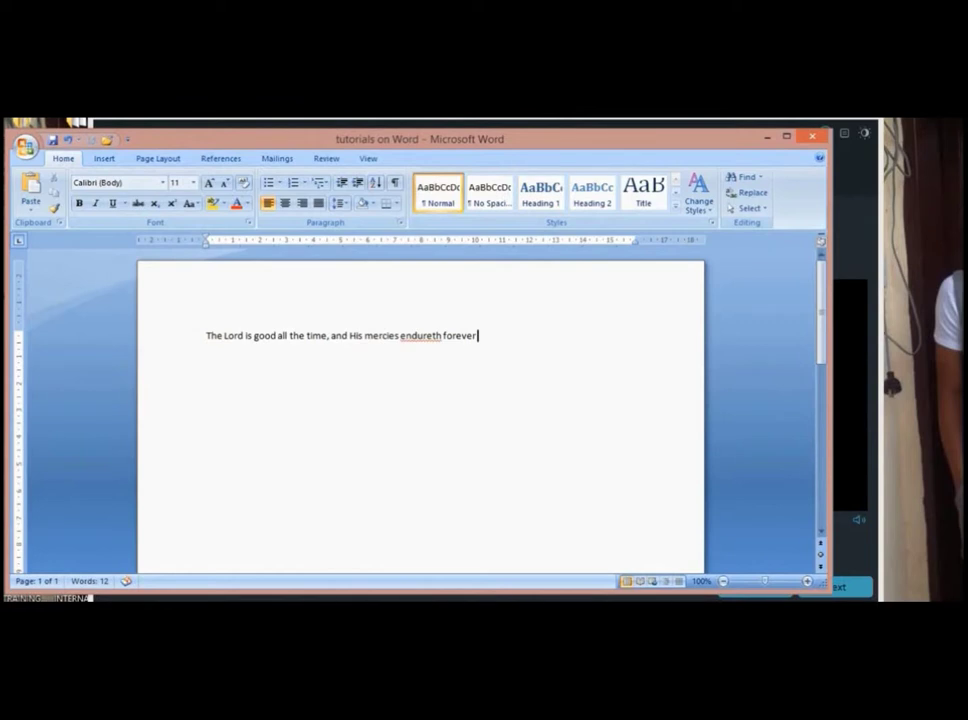
text( ame)
text(.)
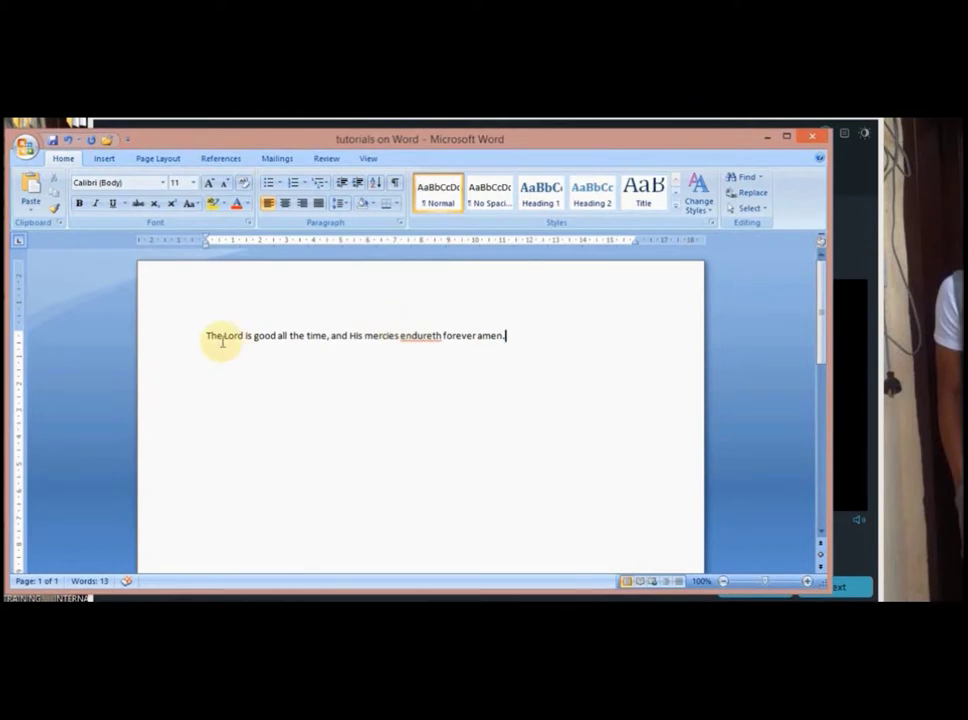
click(441, 336)
Step: Ignore the spelling flag on 'endureth' so it is no longer marked as an error
drag(441, 336, 403, 338)
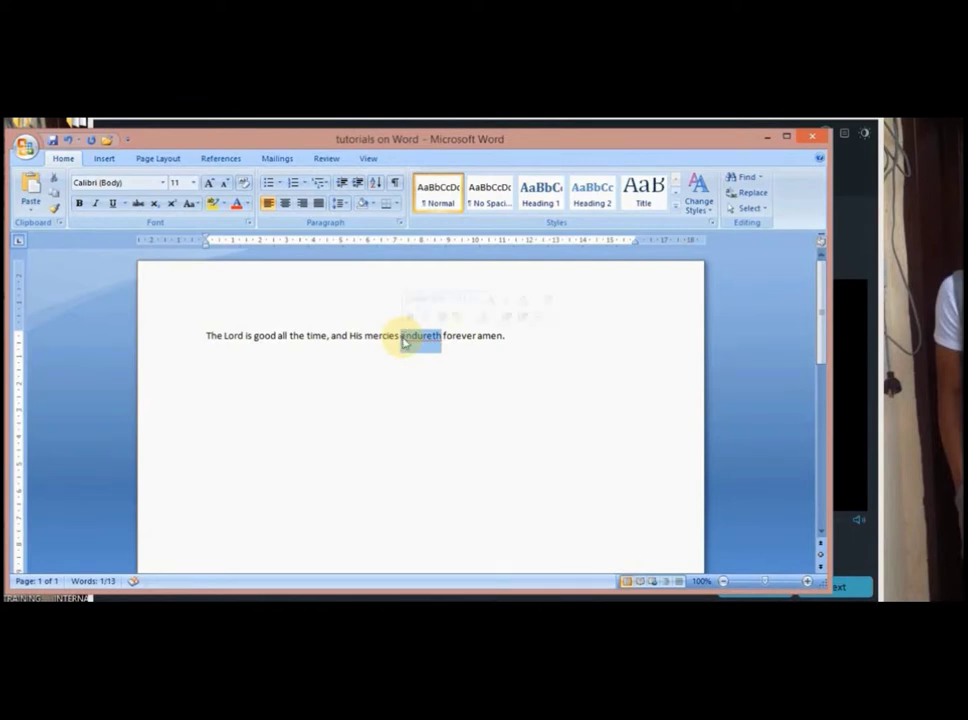
right_click(404, 342)
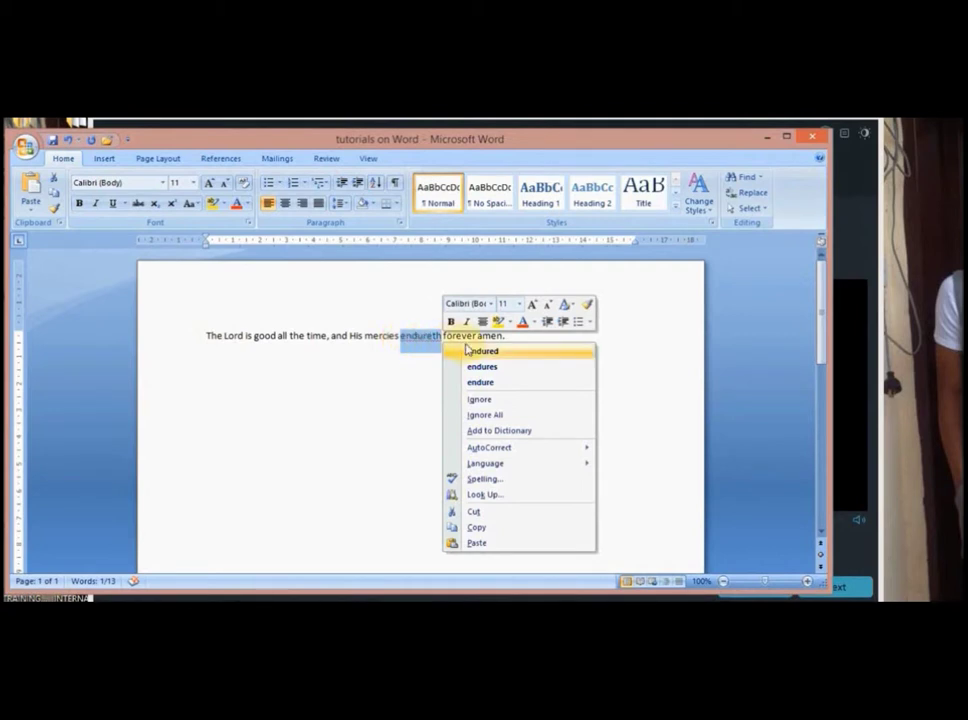
click(505, 402)
click(521, 337)
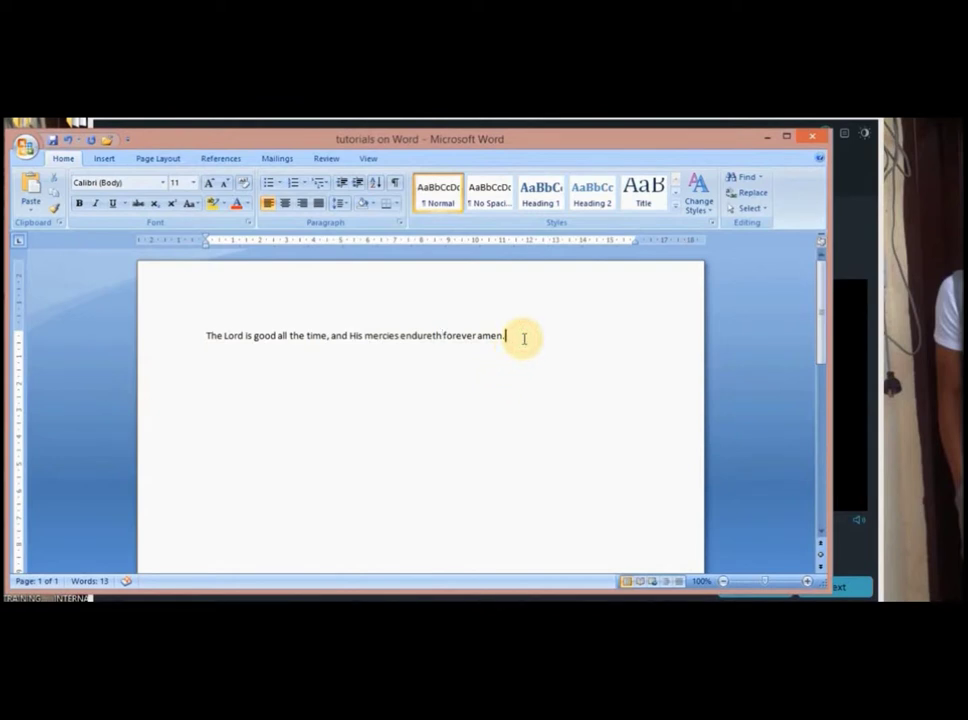
click(54, 141)
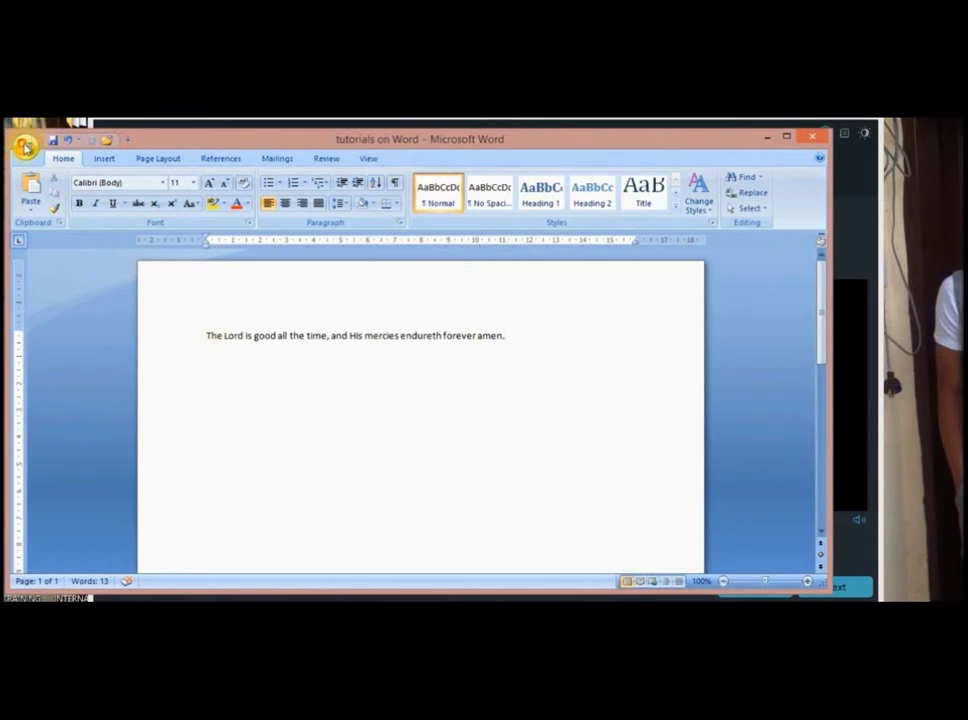
Step: Show the Office menu's Print choices: Print, Quick Print and Print Preview
click(24, 146)
mouse_move(93, 277)
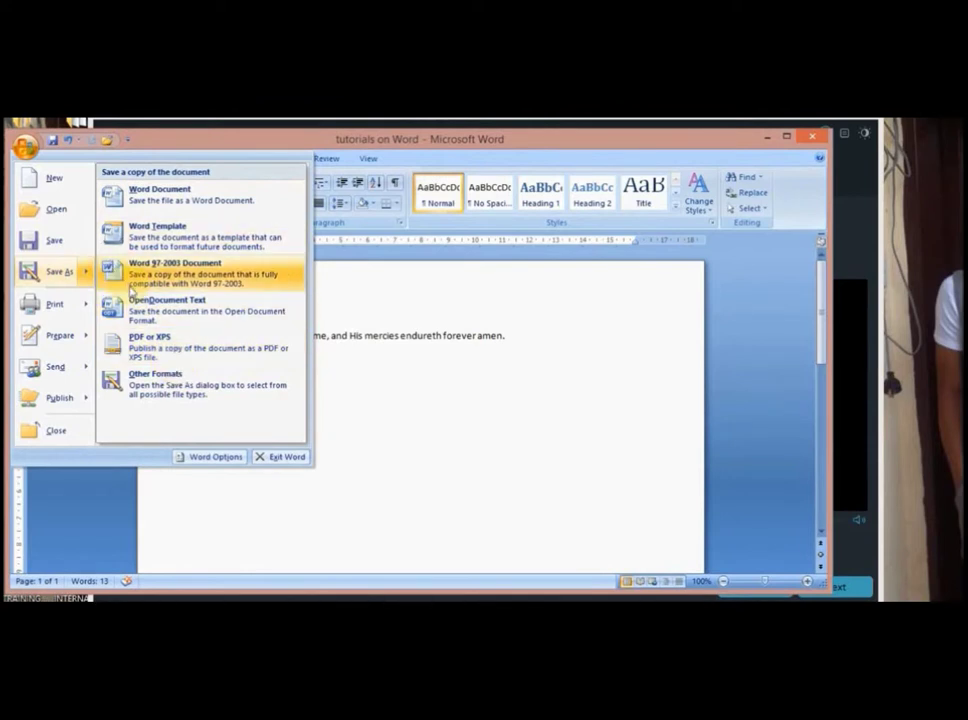
mouse_move(84, 306)
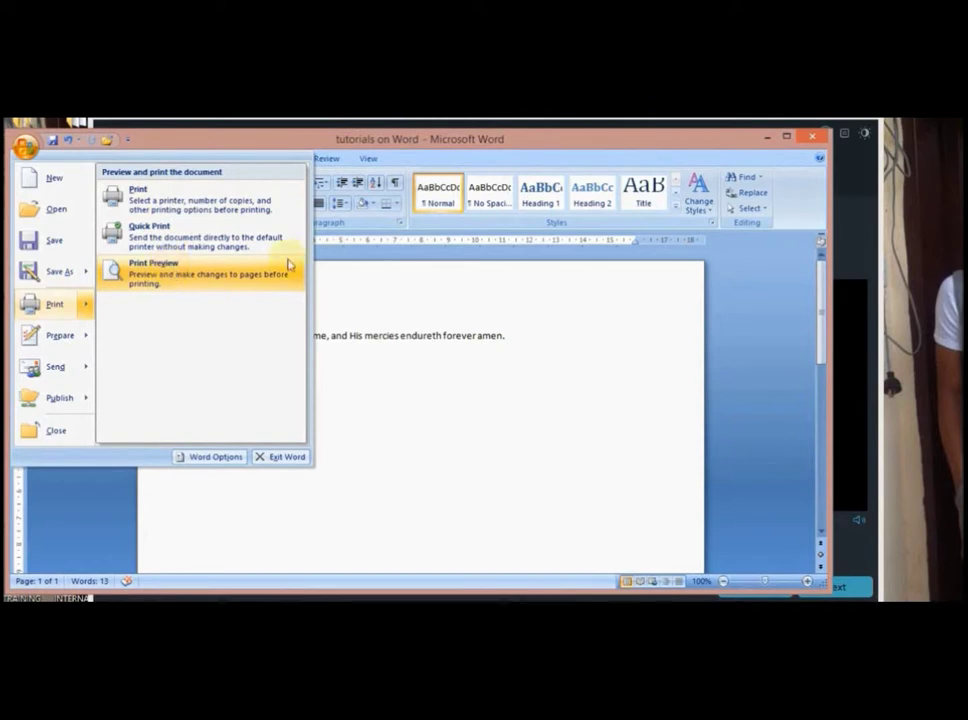
Step: Open Print Preview and set the paper size to A4
click(172, 271)
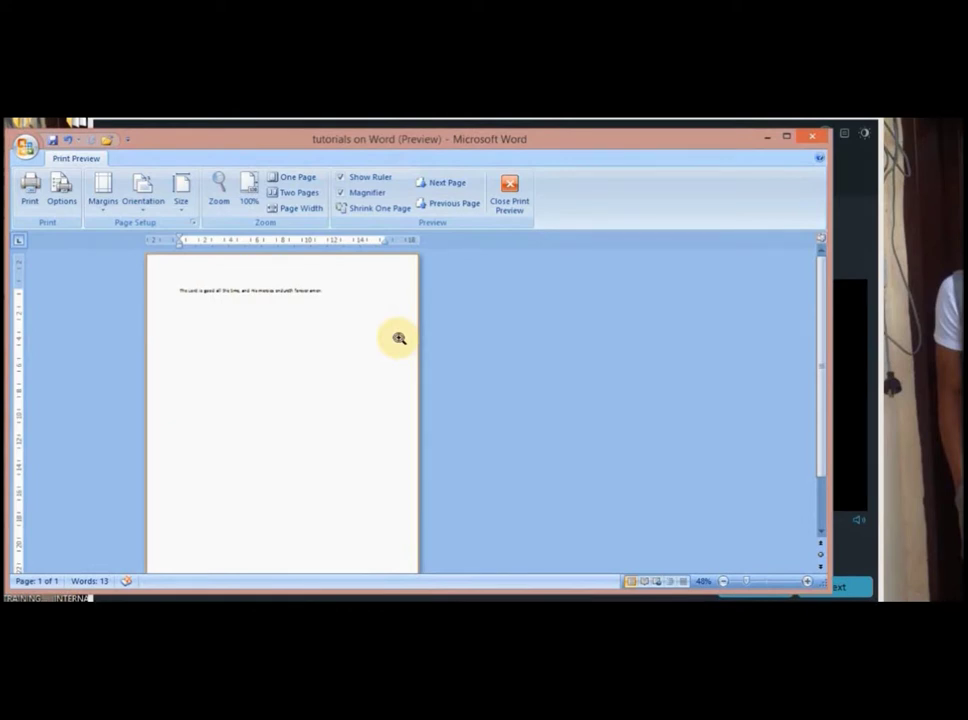
click(182, 206)
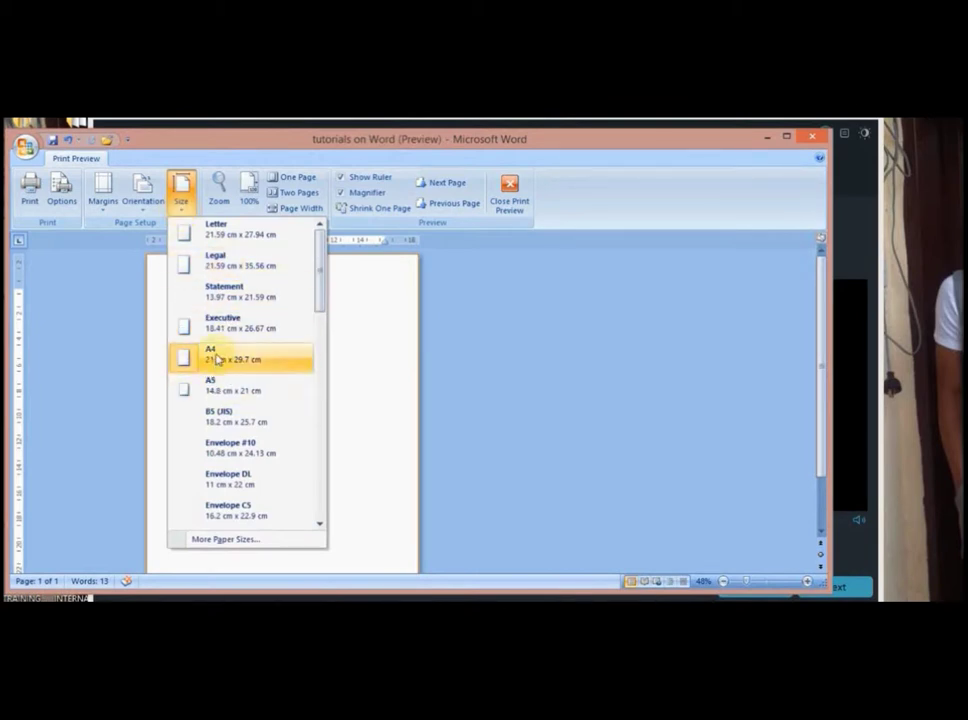
click(221, 359)
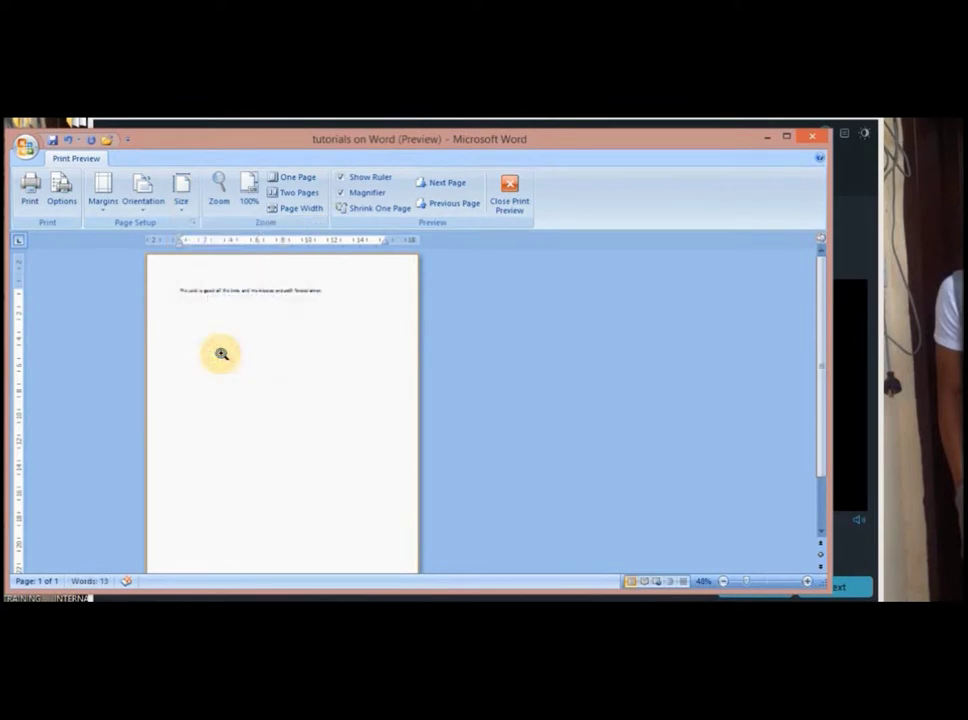
Step: Switch the page orientation to landscape, then back to portrait
click(142, 208)
click(174, 268)
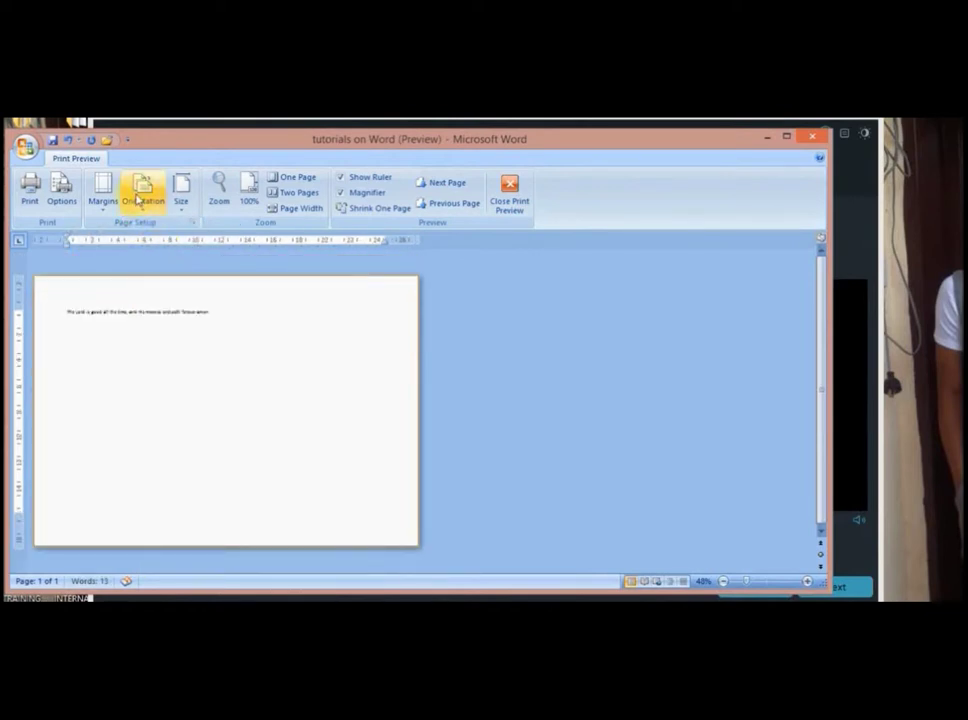
click(143, 212)
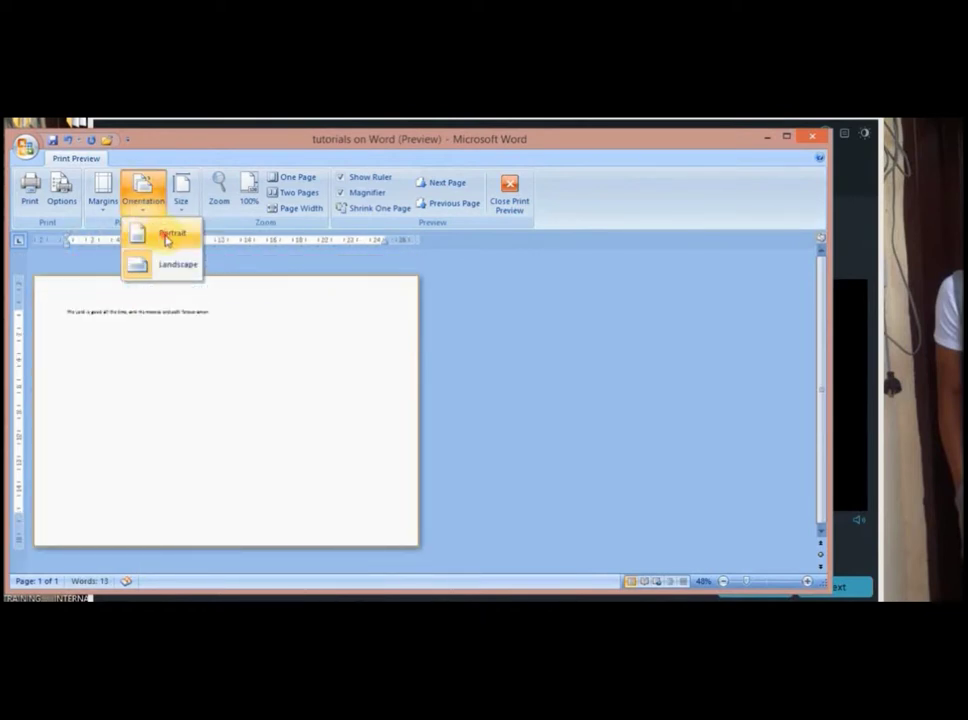
click(168, 238)
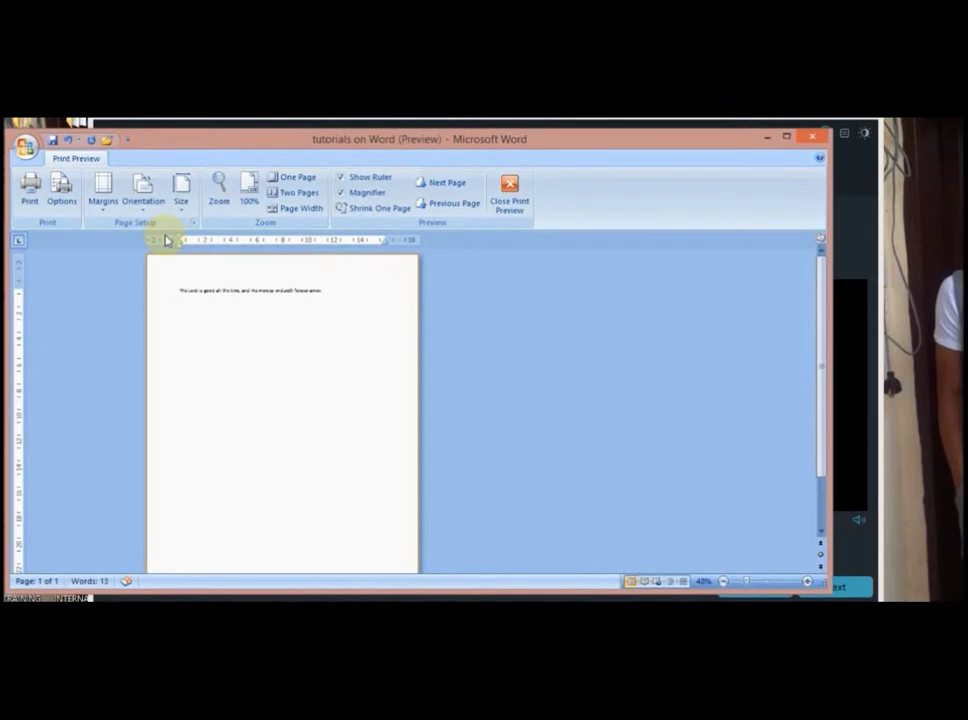
Step: Close Word Options without changes and exit Print Preview to normal editing view
click(63, 203)
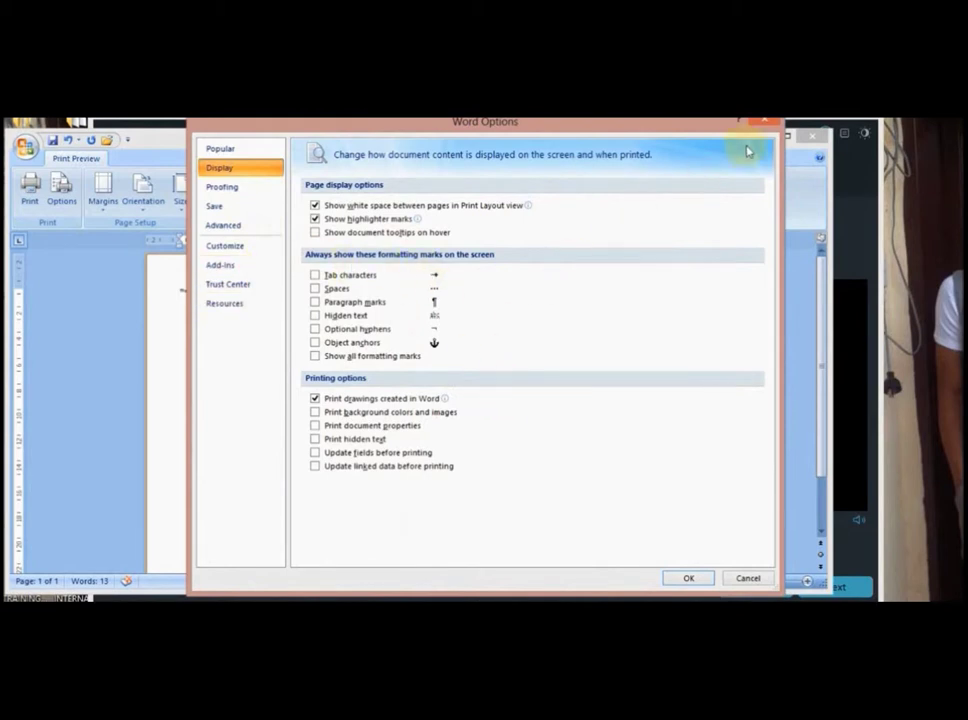
click(765, 121)
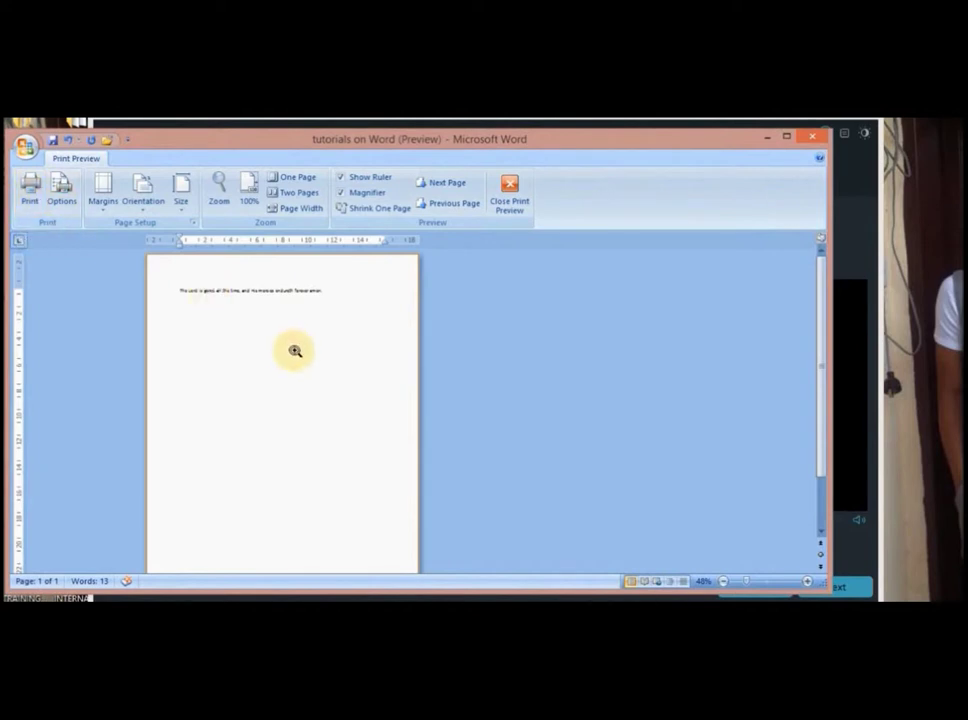
click(510, 186)
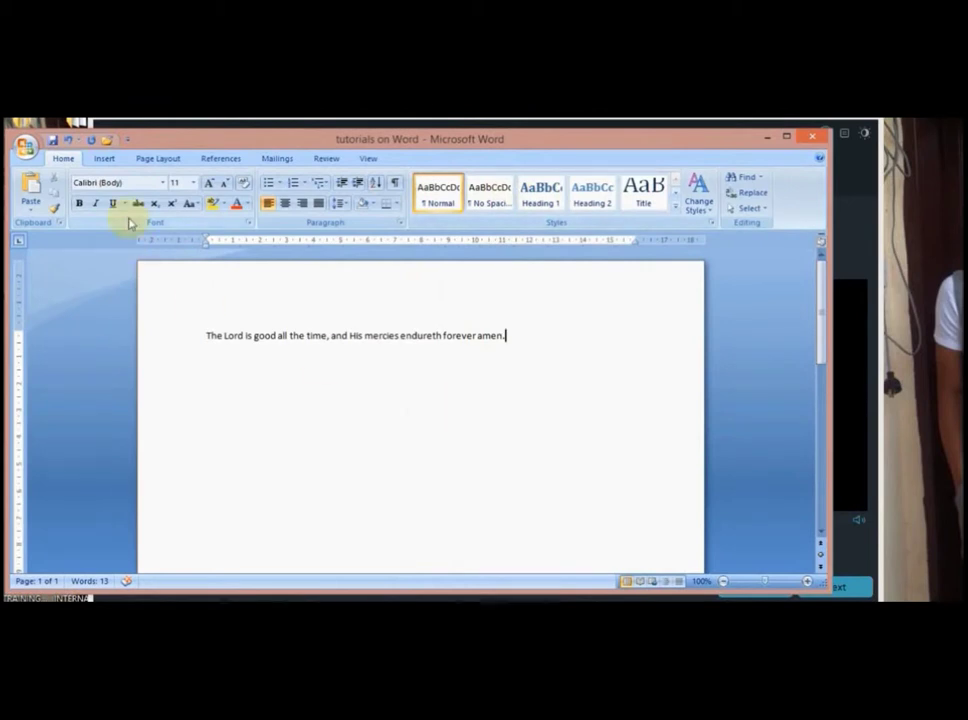
Step: Reopen Print Preview and bring up the Print dialog's printer list for HP DeskJet 2600 series
click(26, 147)
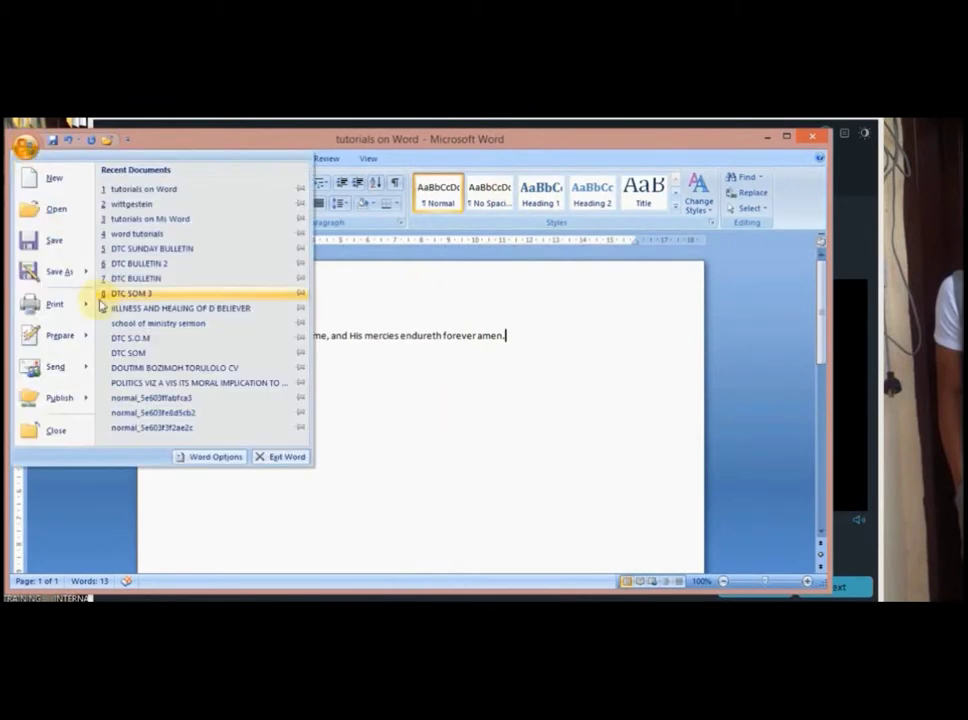
mouse_move(88, 304)
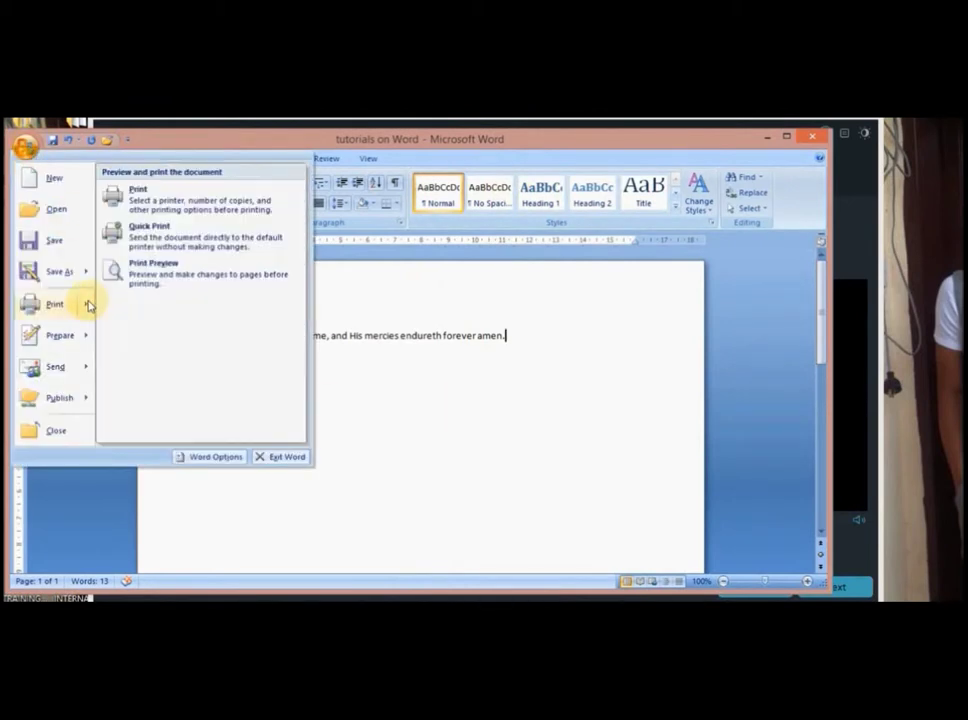
click(184, 278)
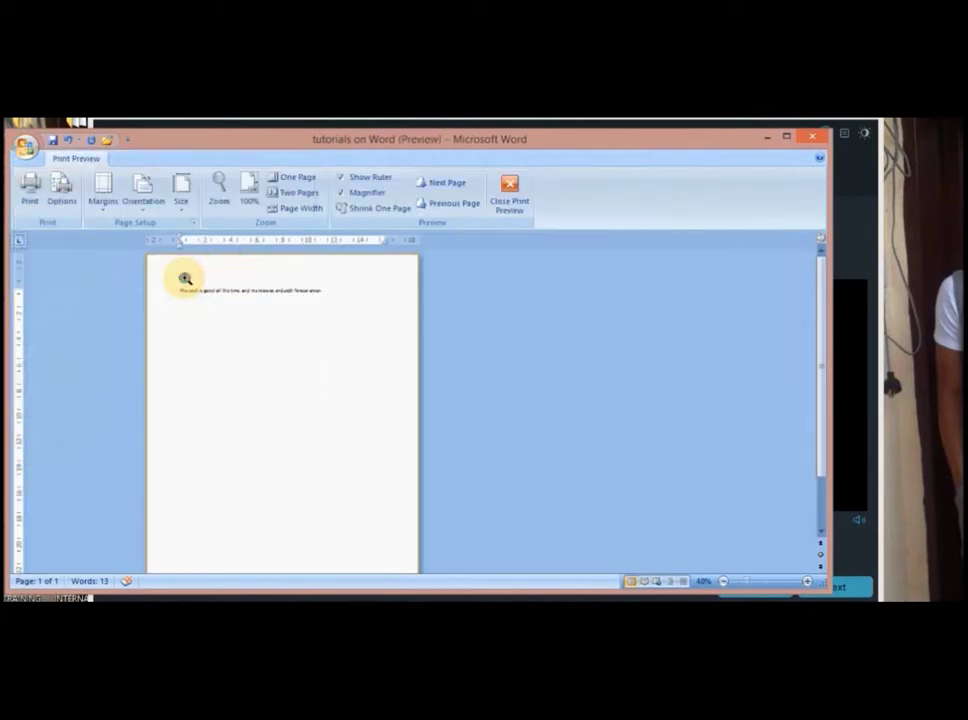
click(29, 200)
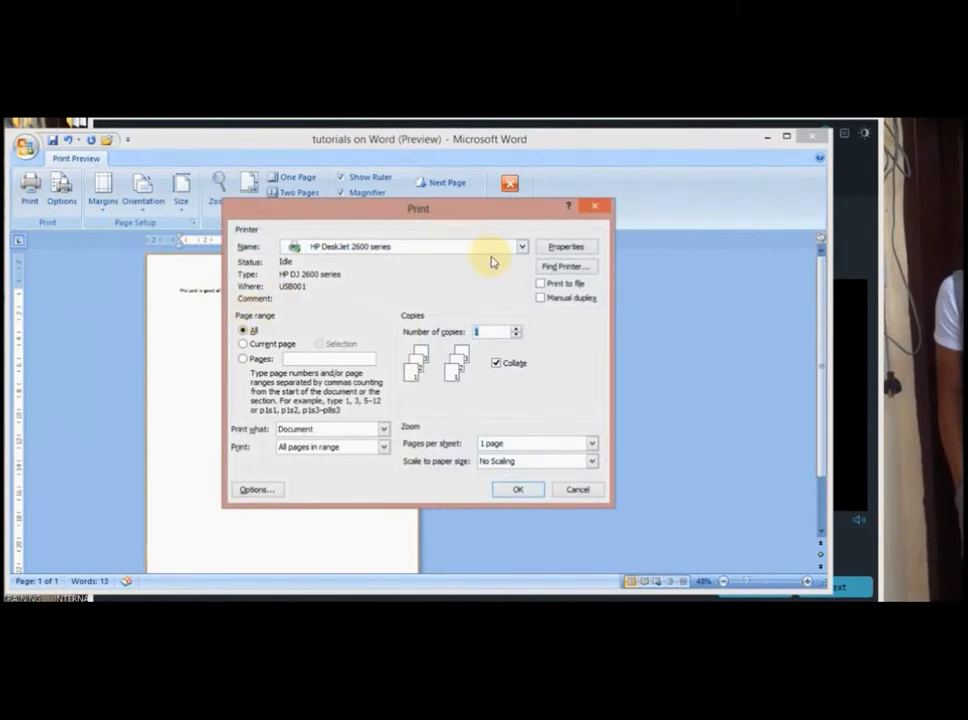
click(521, 248)
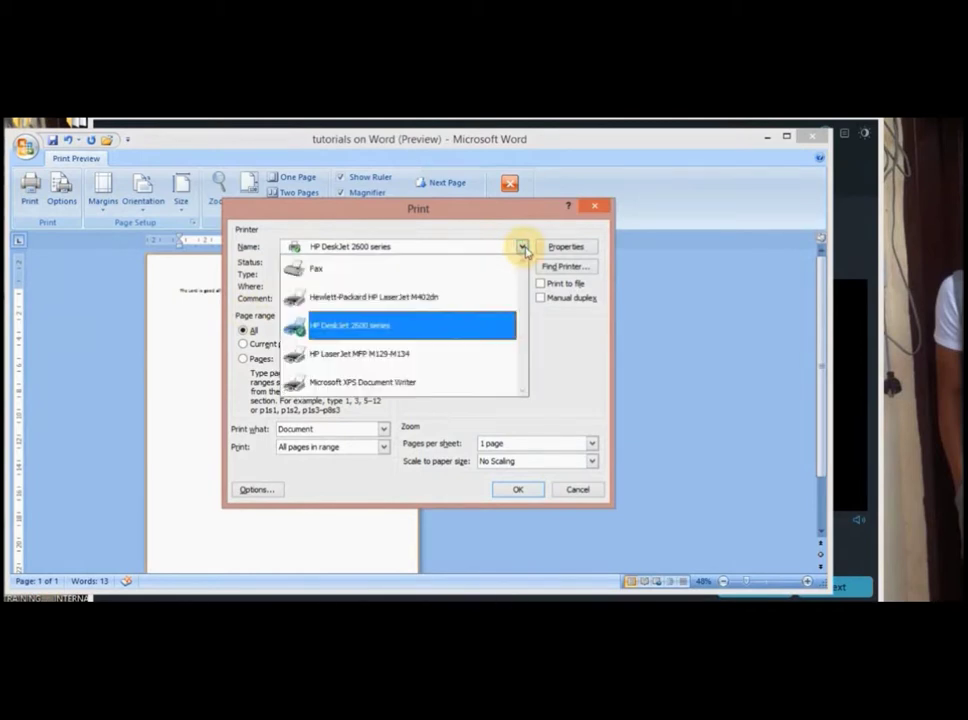
click(521, 248)
click(521, 248)
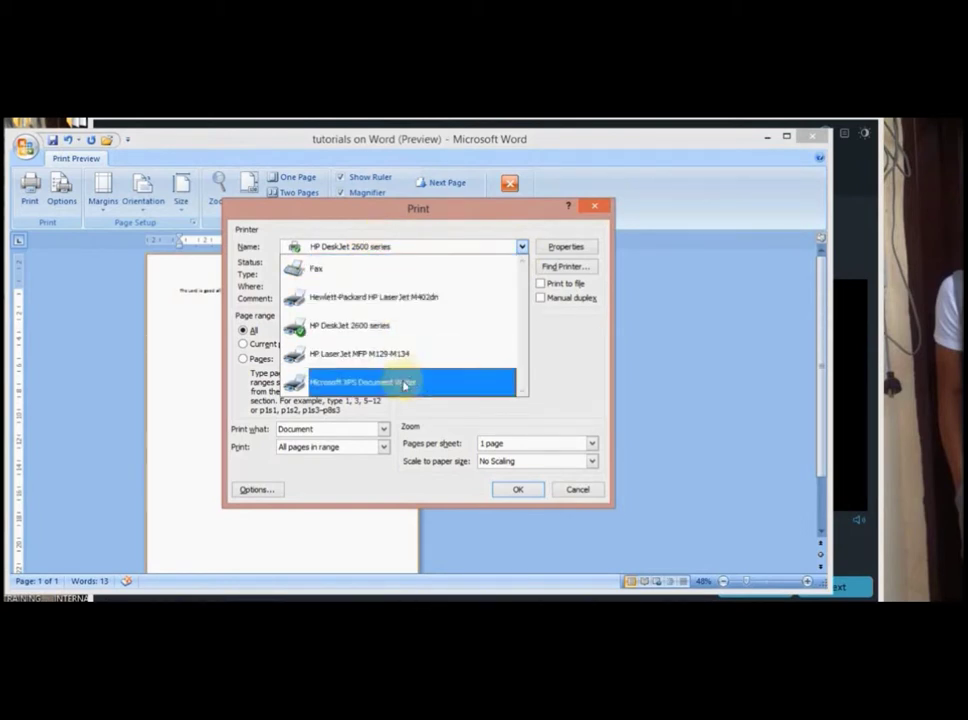
click(520, 247)
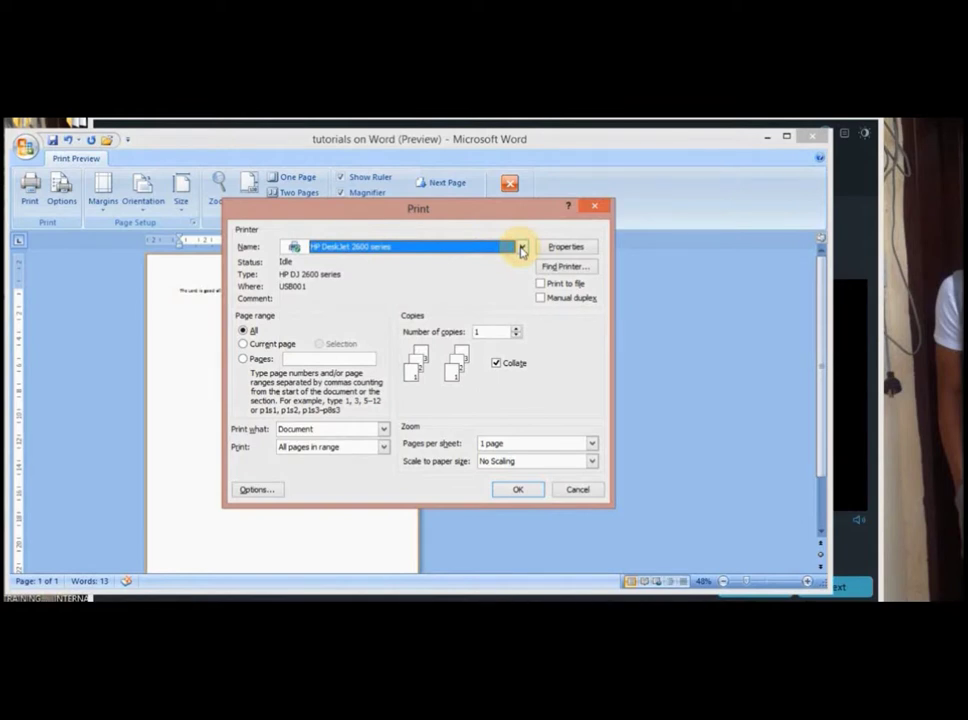
click(243, 344)
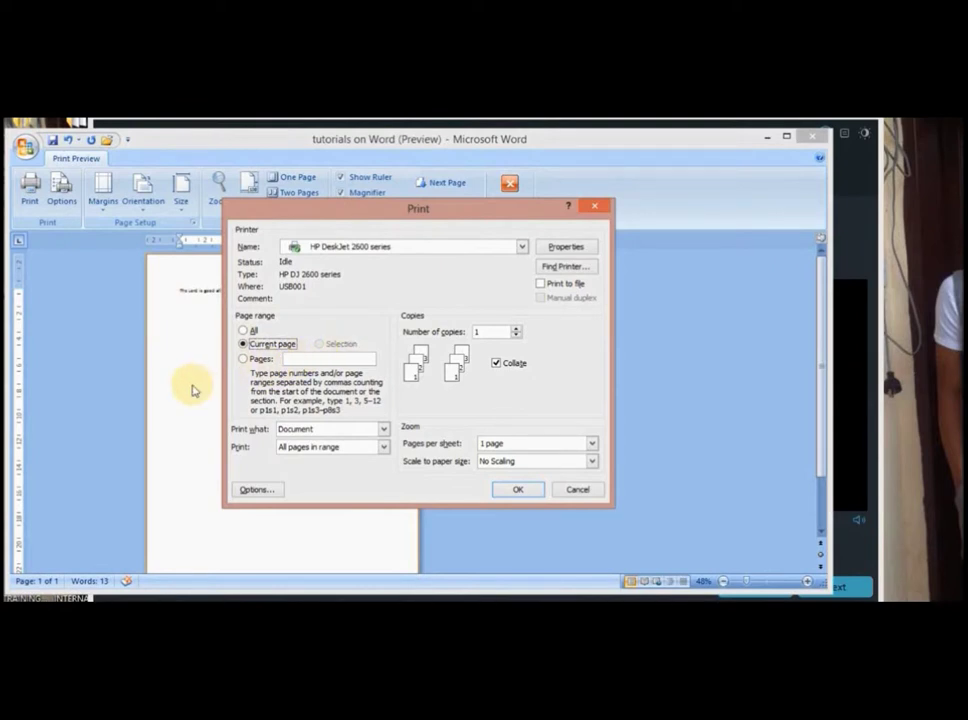
click(244, 359)
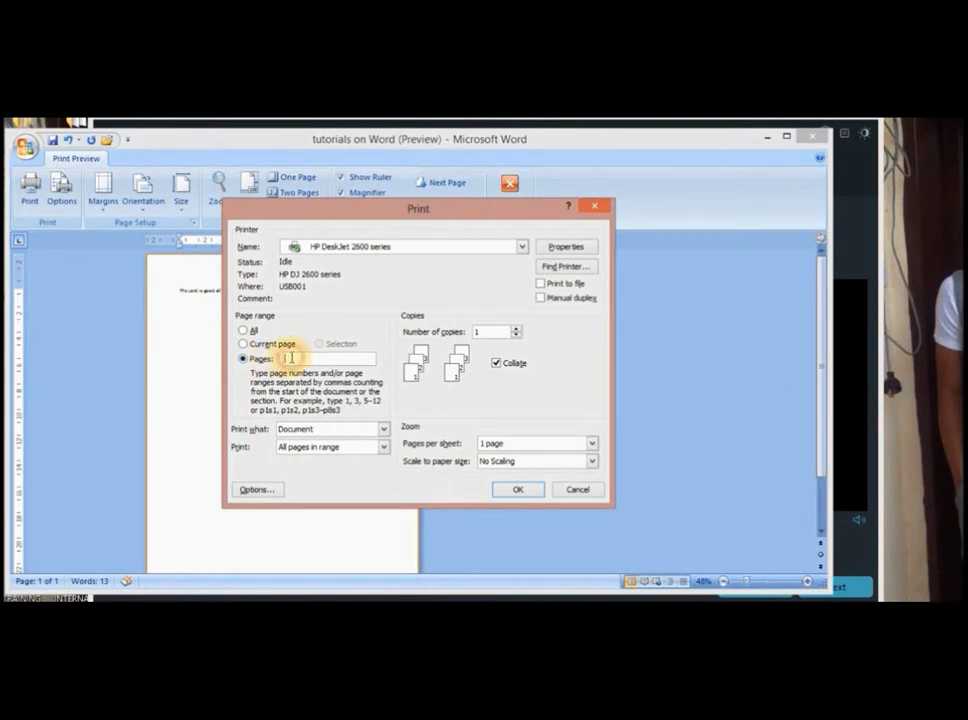
text(1)
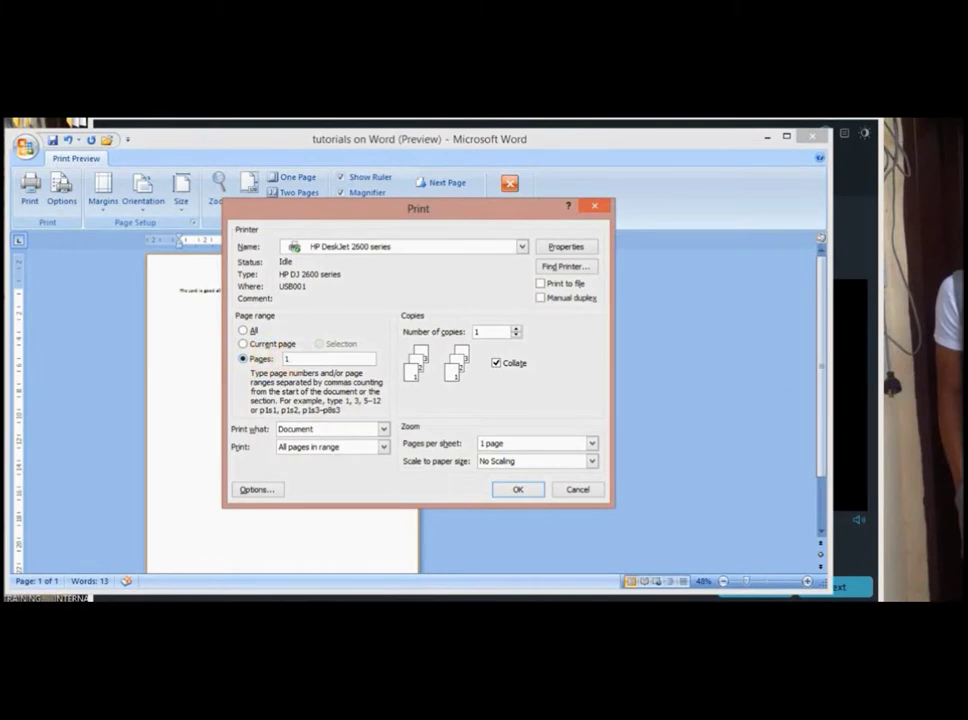
text(-5)
key(BackSpace)
key(BackSpace)
key(BackSpace)
Step: Set the print range to pages 2,10,30, then close the Print dialog without printing
click(242, 344)
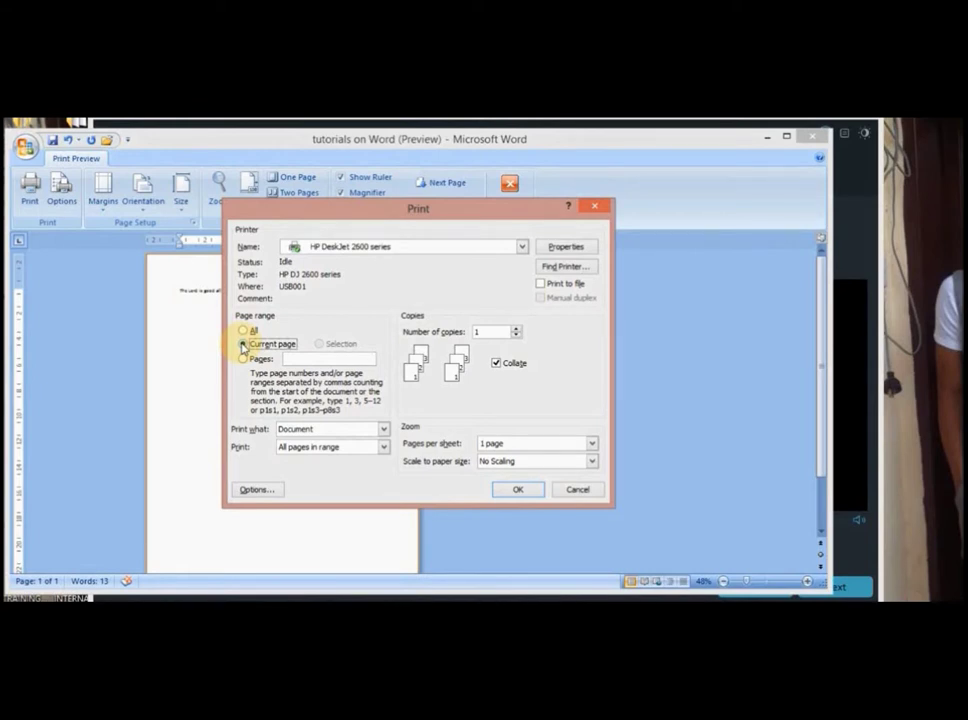
click(244, 331)
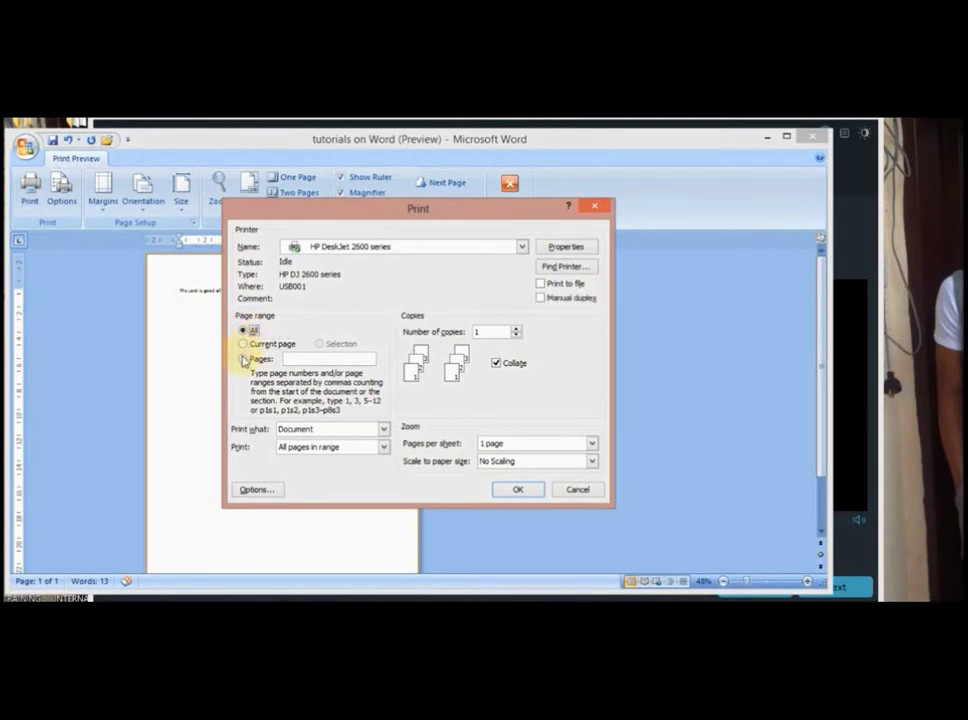
click(243, 359)
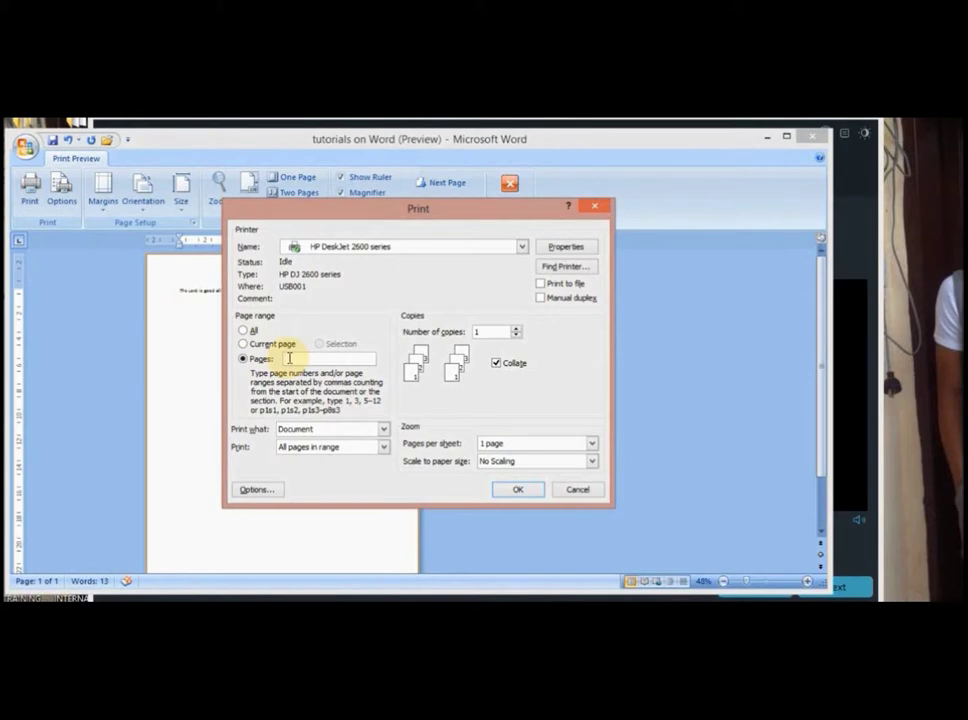
text(2)
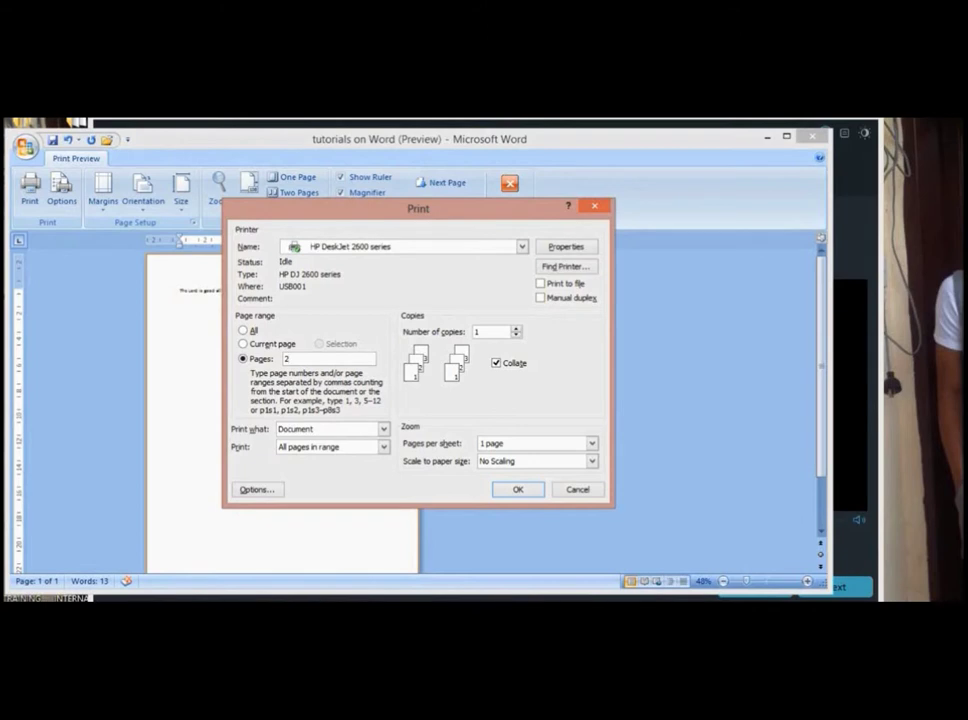
text(,10,30)
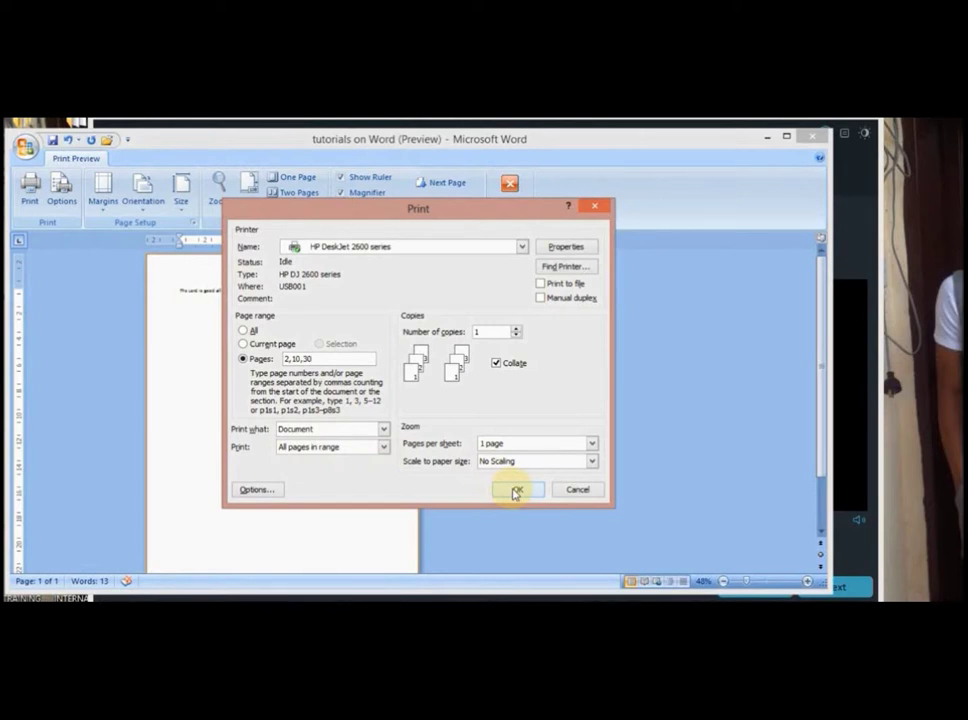
click(597, 210)
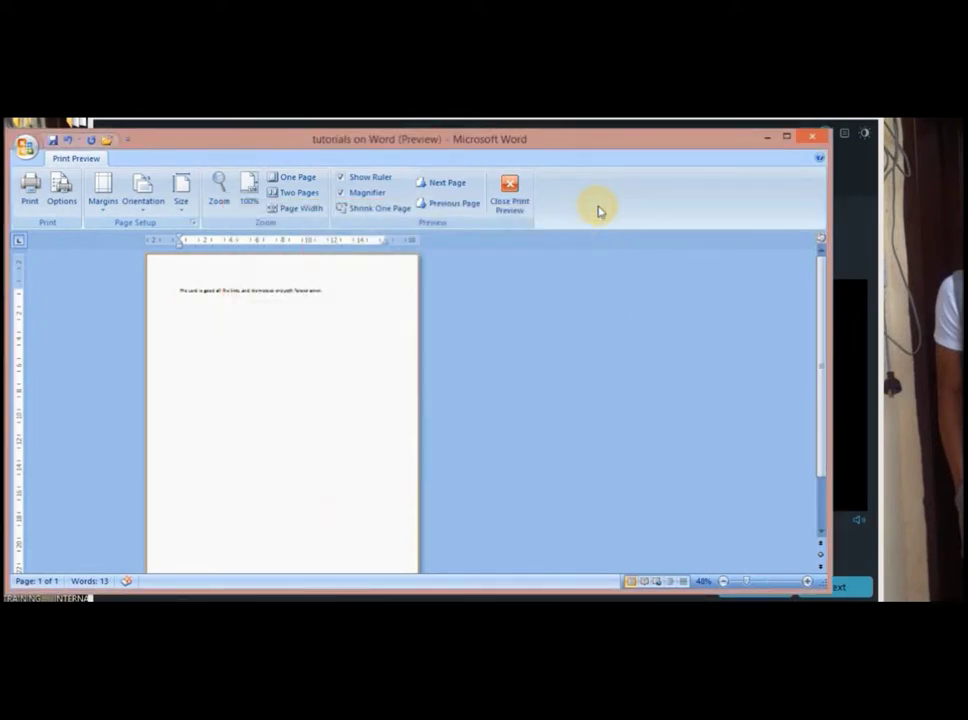